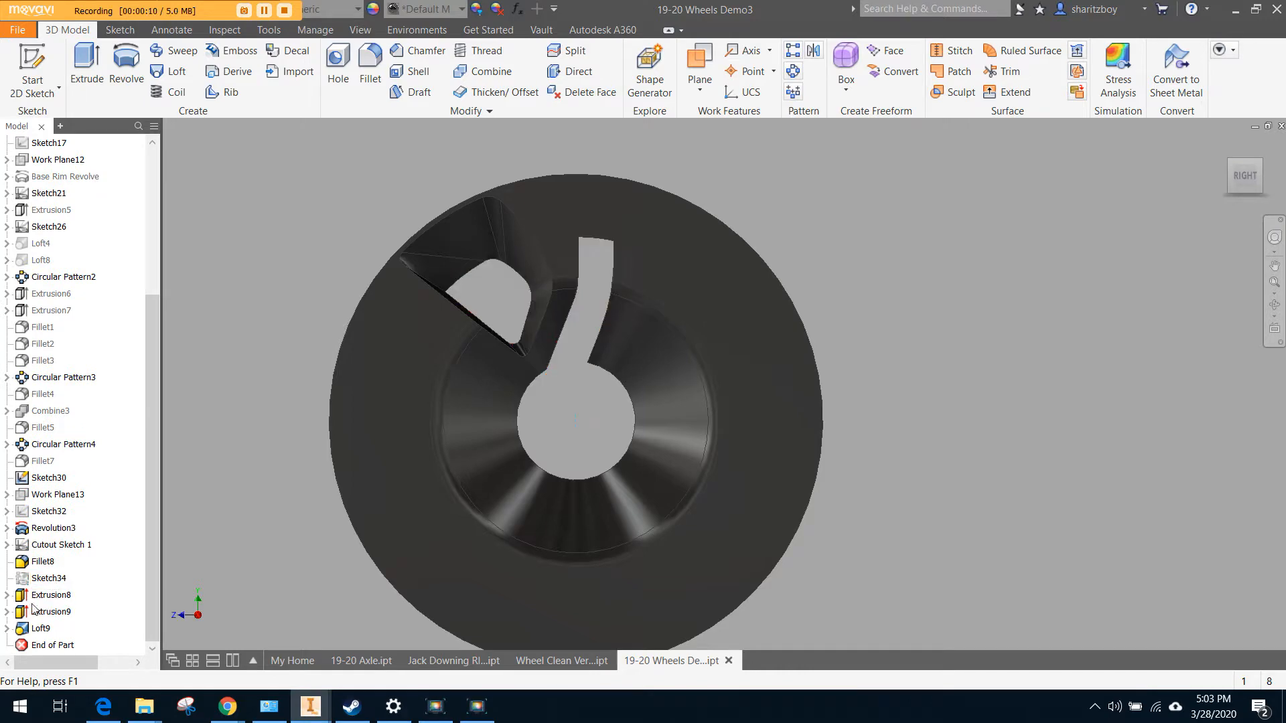
Make Cutout Sketch 1 and Bottom Loft Sketch visible from under their parent extrusion and loft features
left_click(7, 595)
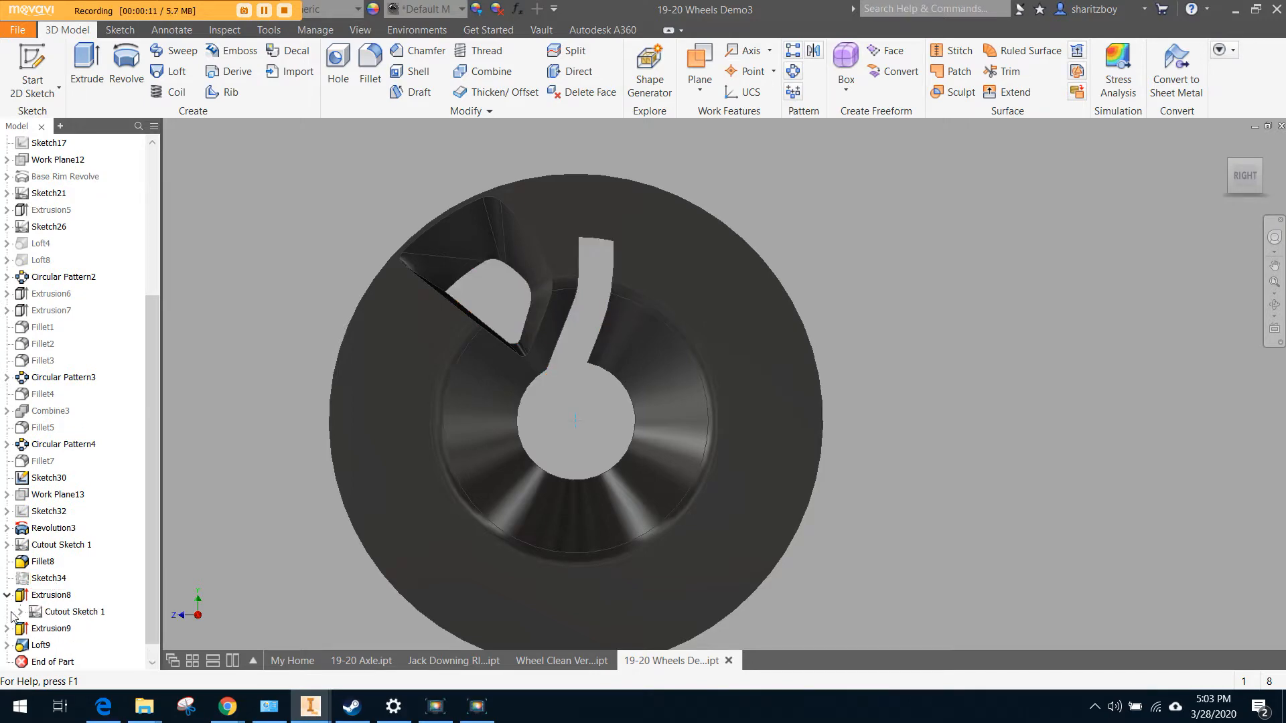
right_click(57, 618)
left_click(92, 553)
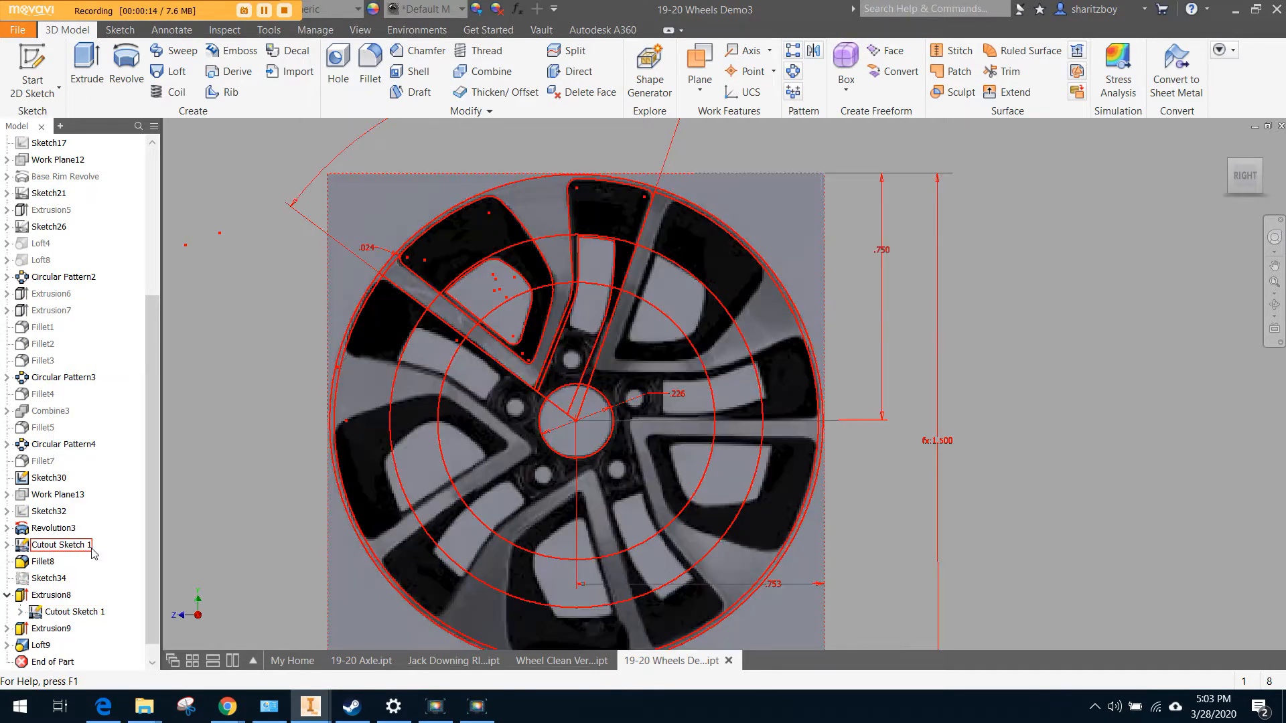
left_click(7, 645)
right_click(55, 645)
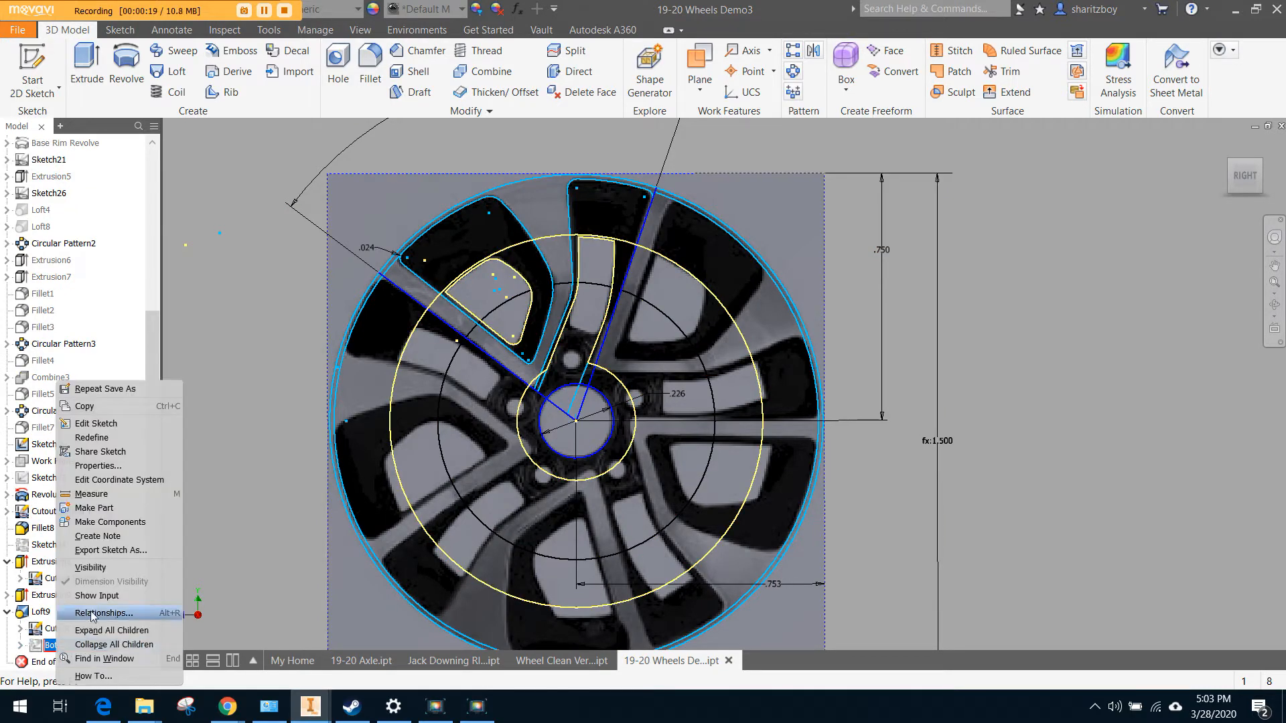
left_click(90, 568)
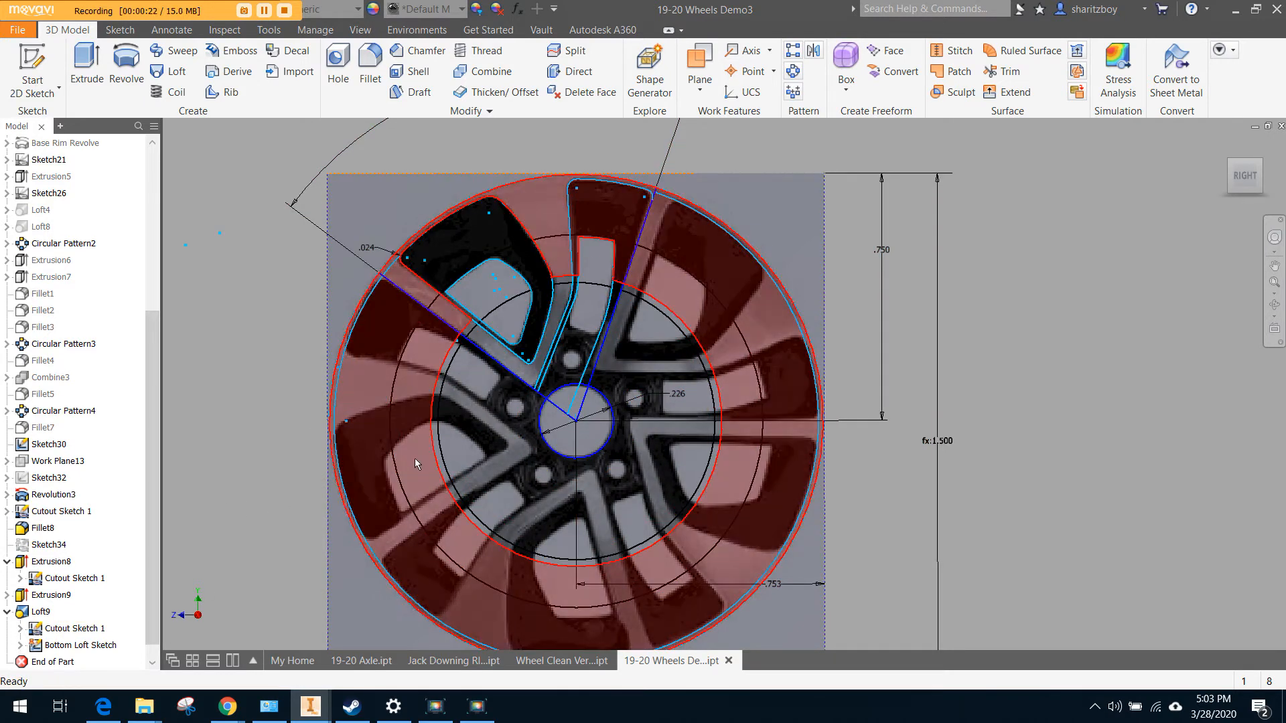
Begin a loft with the narrow spoke slot's outer profile in Cutout Sketch 1 as the first section
middle_click_drag(322, 451, 329, 422, "shift")
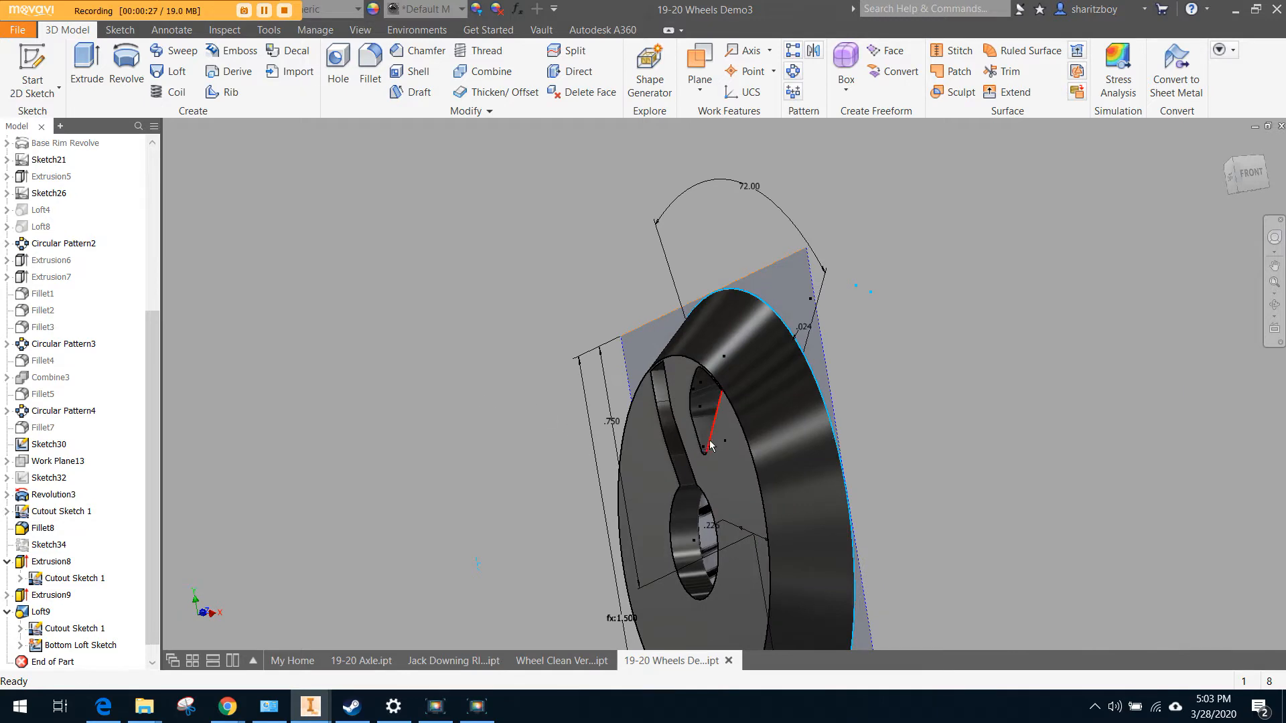
scroll(710, 446, "up", 3)
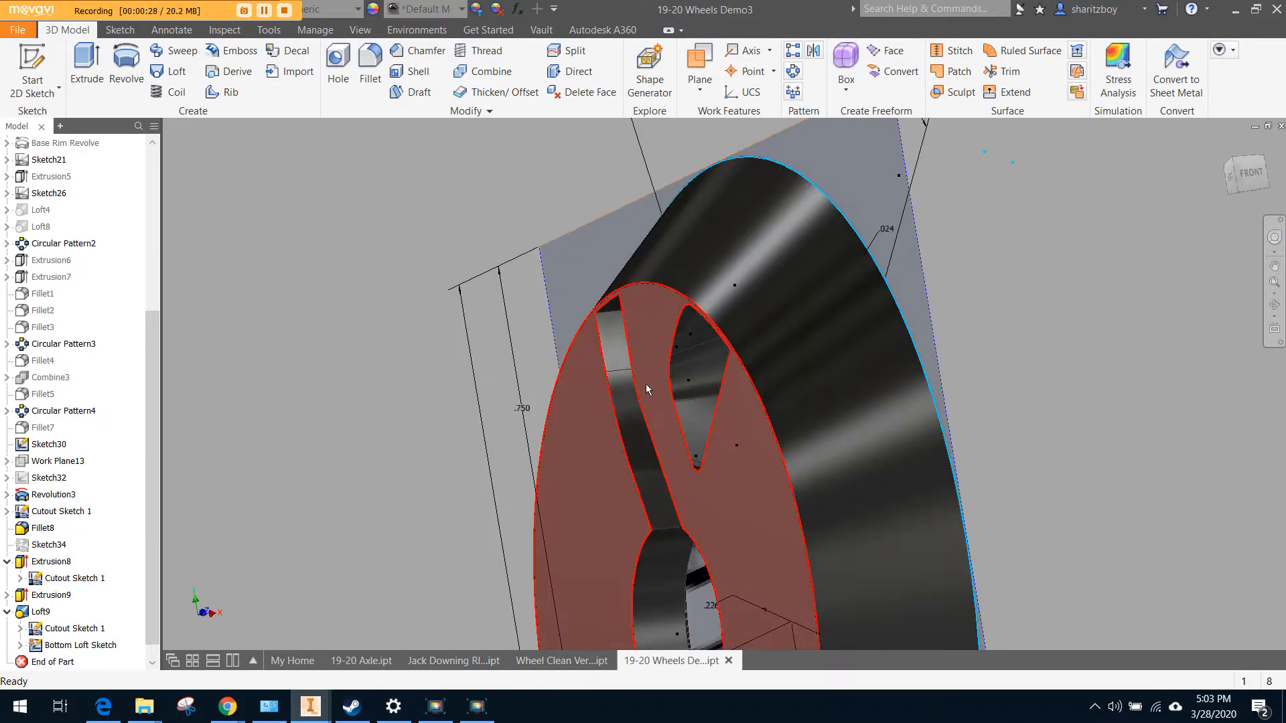
middle_click_drag(646, 389, 643, 276)
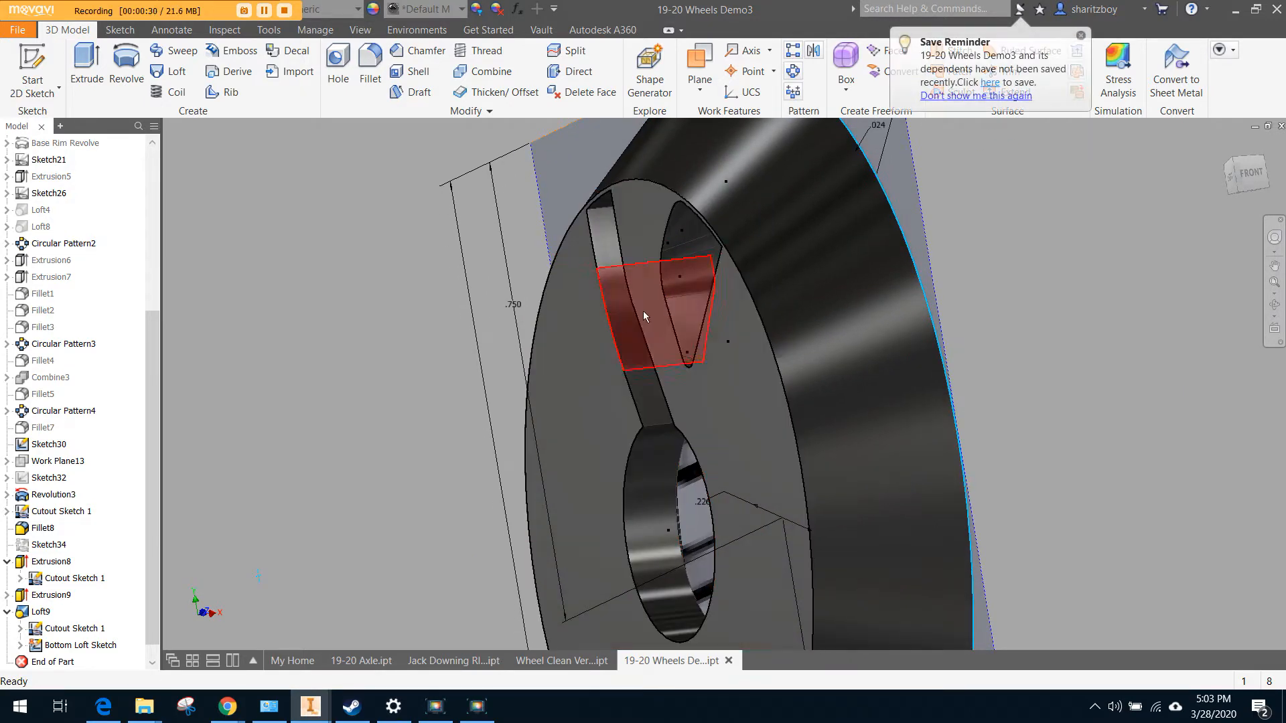
scroll(662, 389, "down", 4)
middle_click_drag(669, 397, 856, 396, "shift")
middle_click_drag(761, 414, 737, 391, "shift")
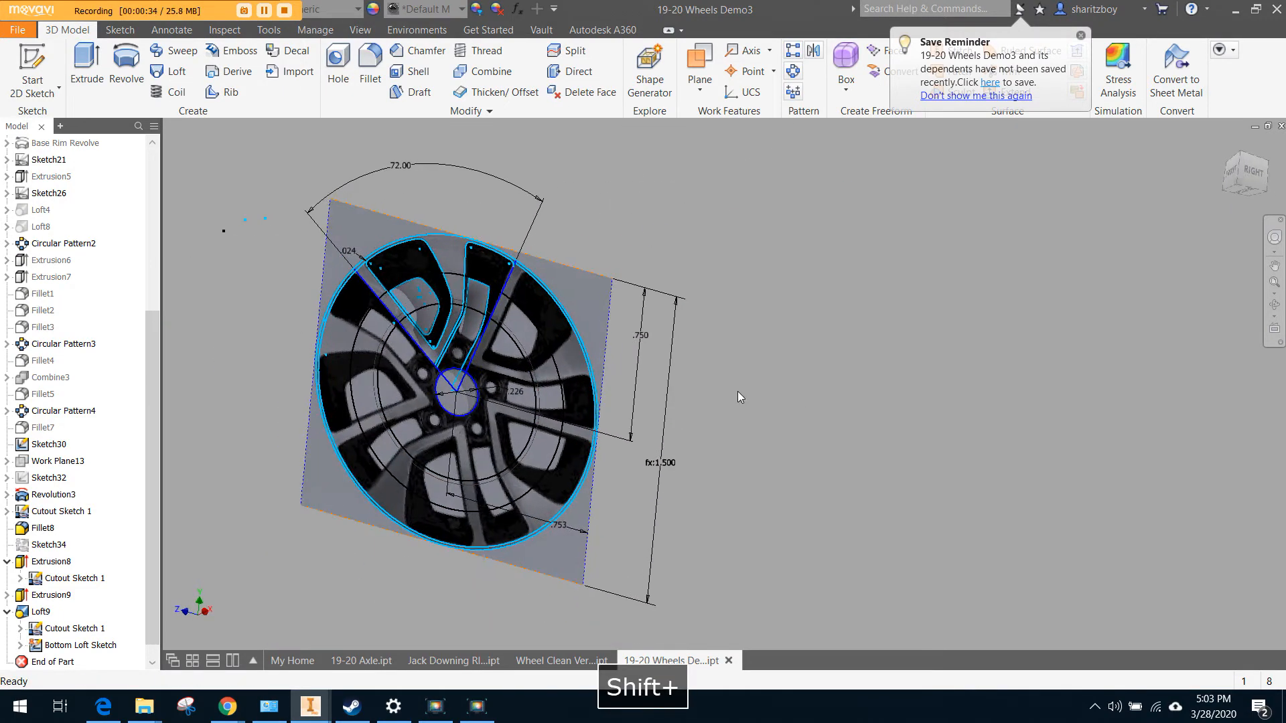
key("ctrl+shift+l")
scroll(471, 253, "up", 3)
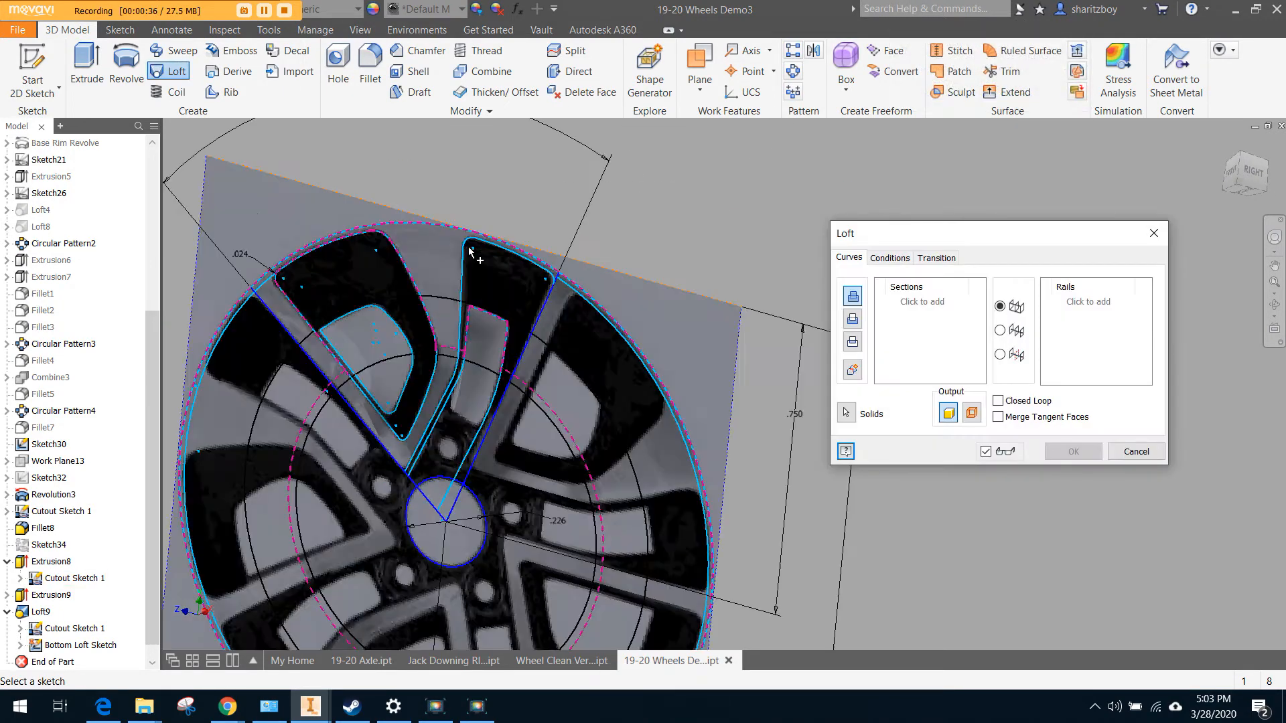
left_click(481, 274)
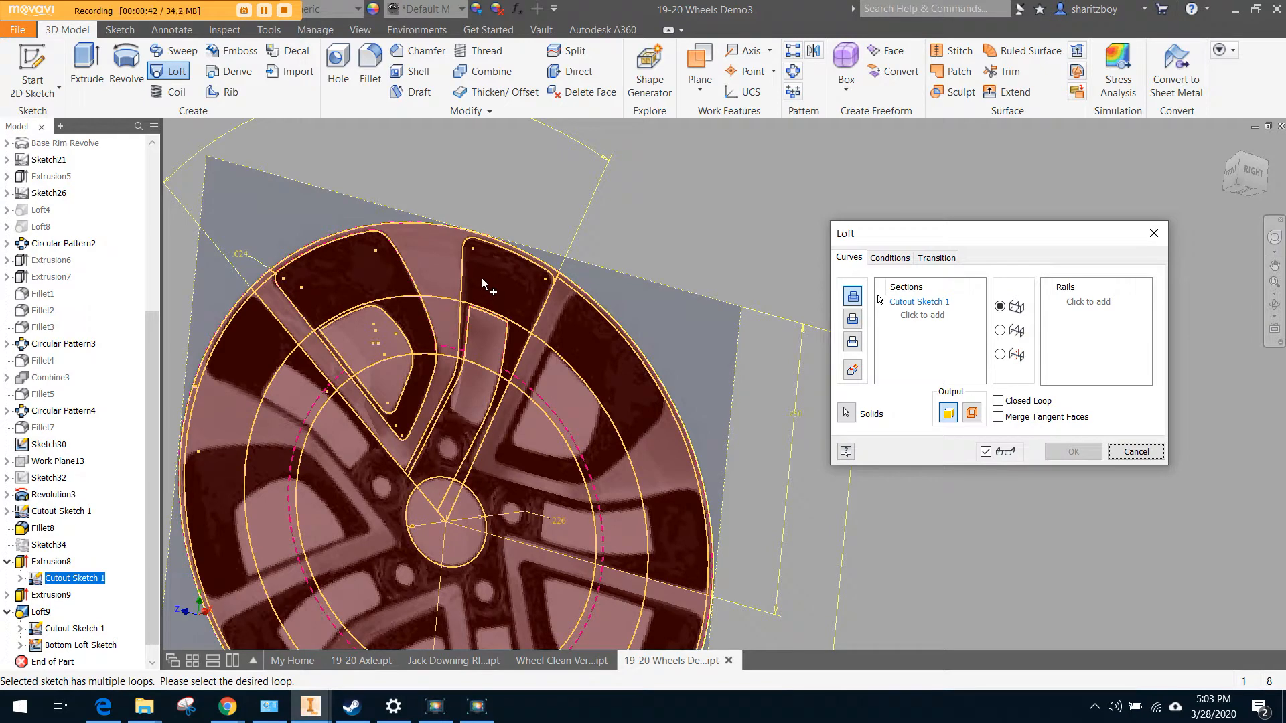
right_click(481, 278)
left_click(473, 353)
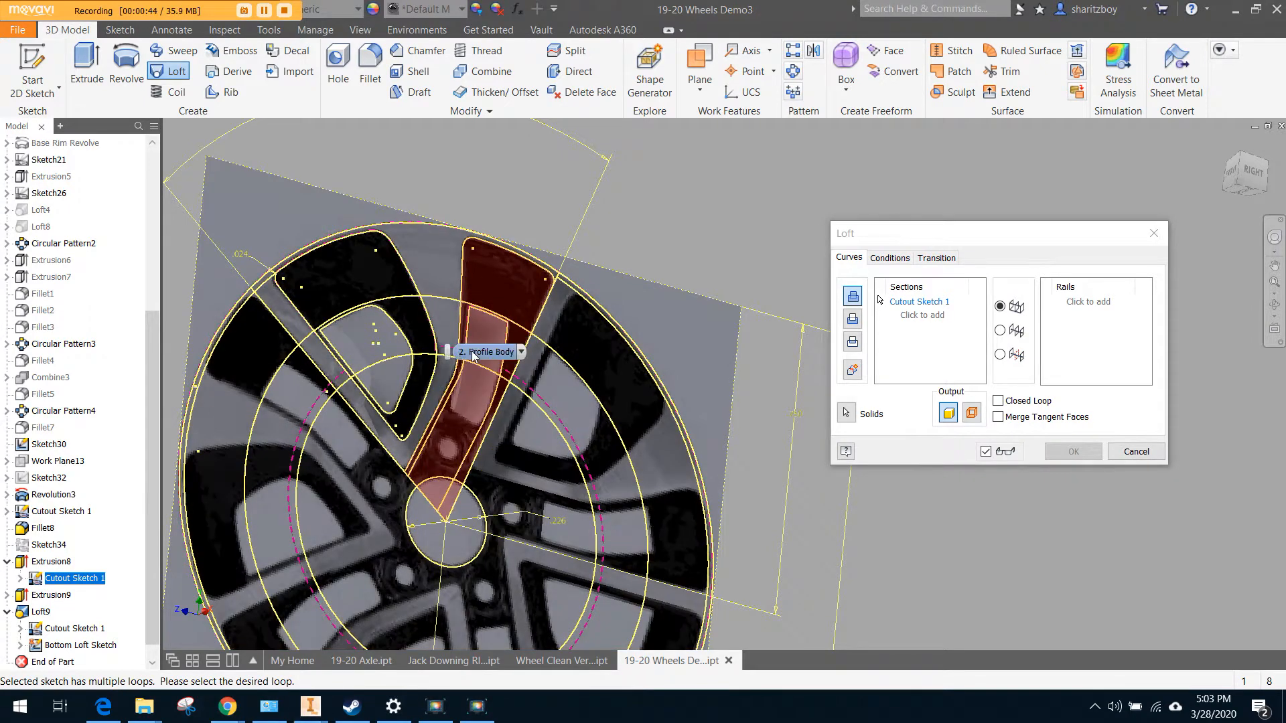
left_click(506, 353)
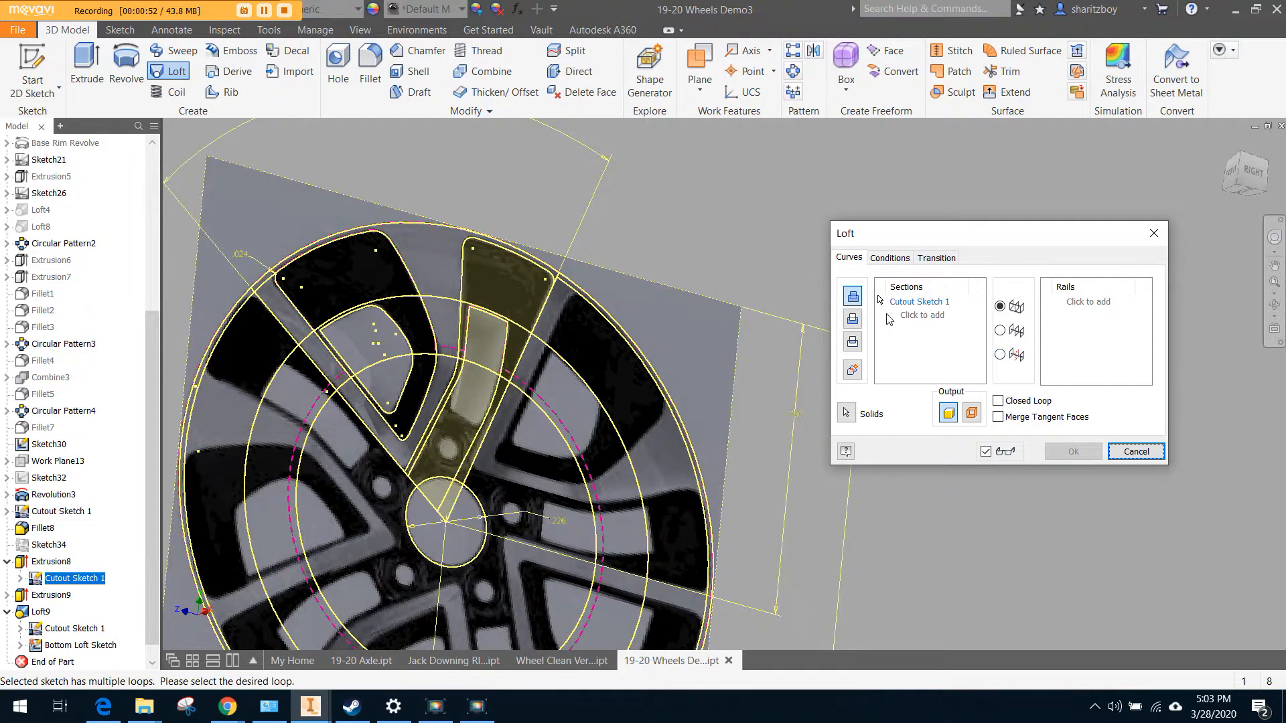
Complete the loft with the slot-and-hub profile of Bottom Loft Sketch as the second section, and hide Cutout Sketch 1
left_click(942, 324)
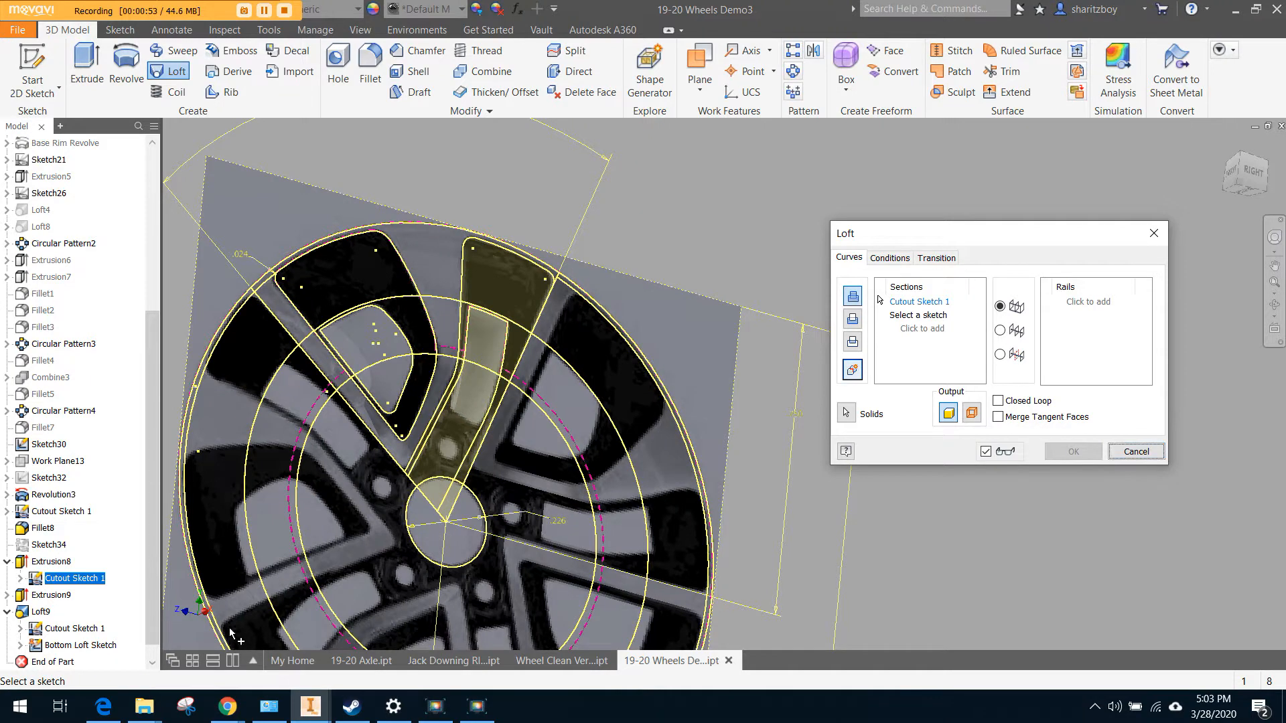
left_click(84, 648)
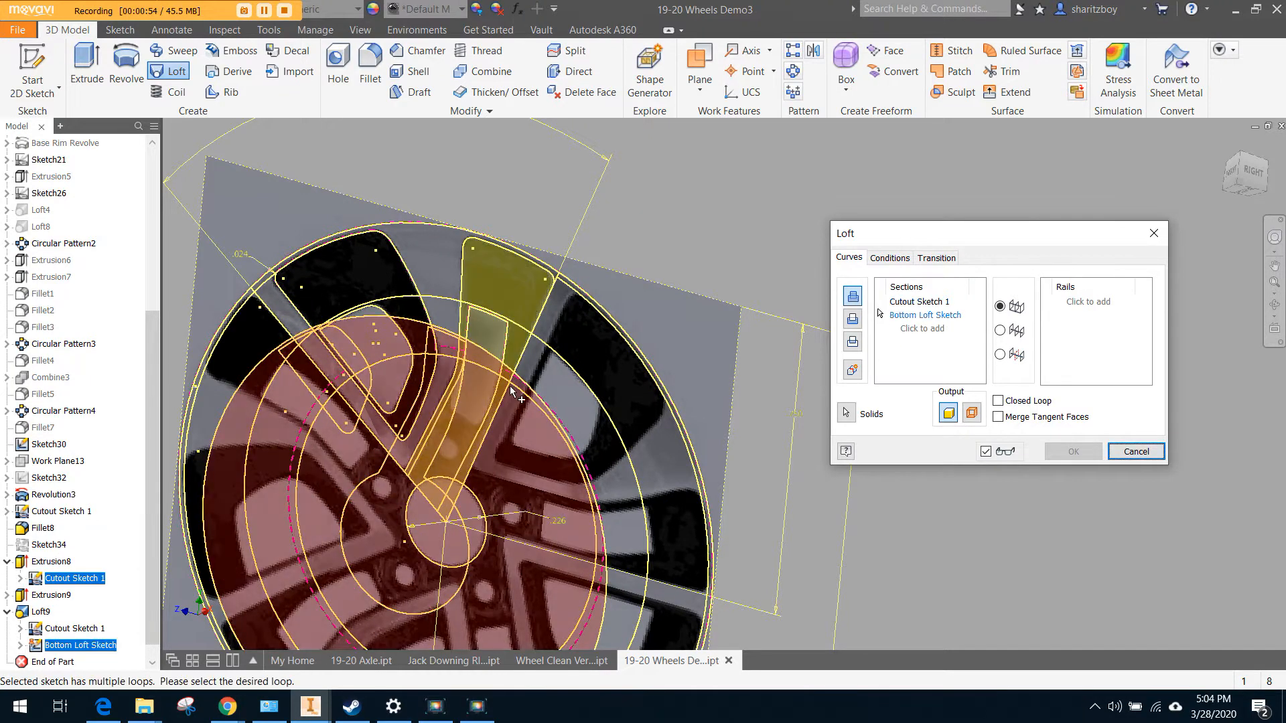
left_click(397, 522)
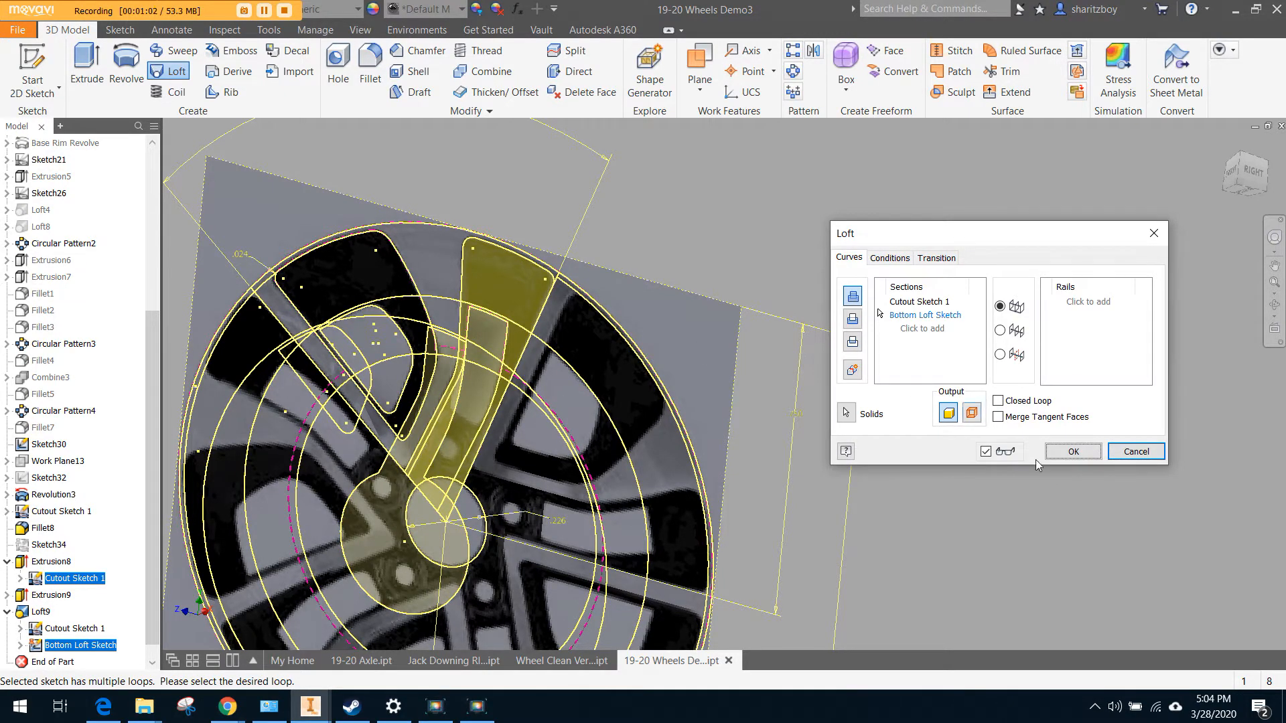
left_click(1073, 451)
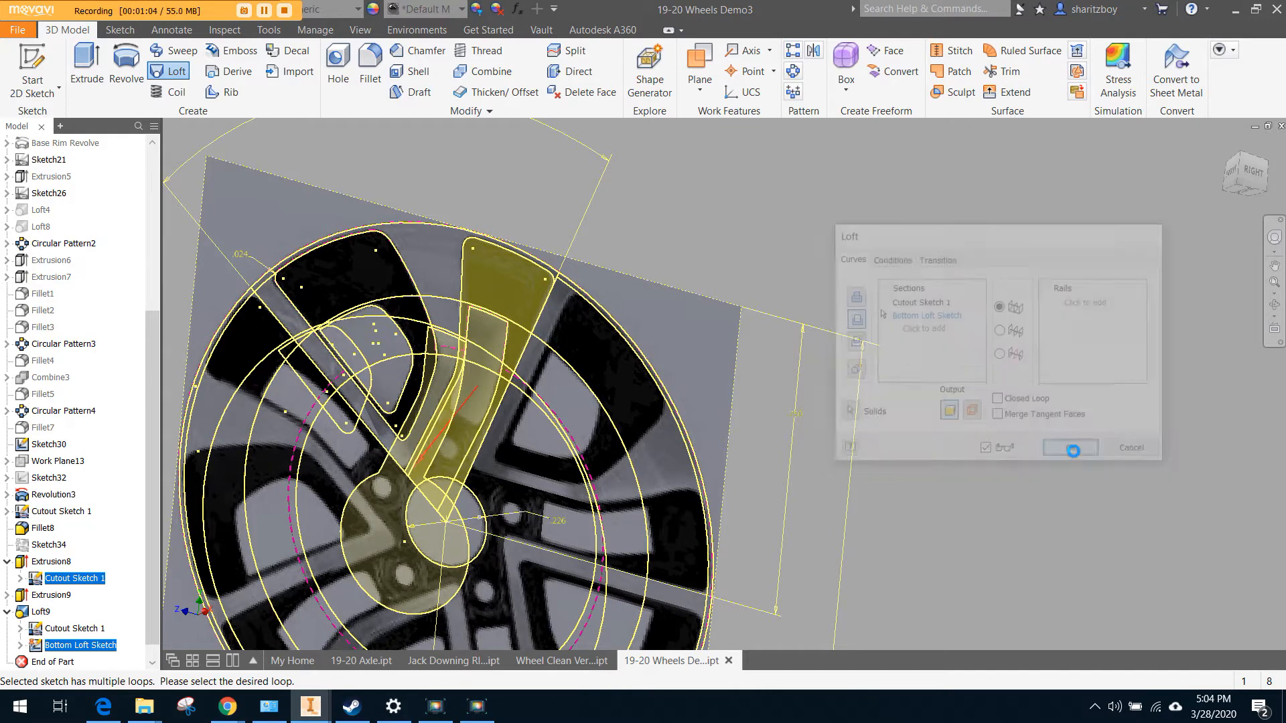
right_click(92, 580)
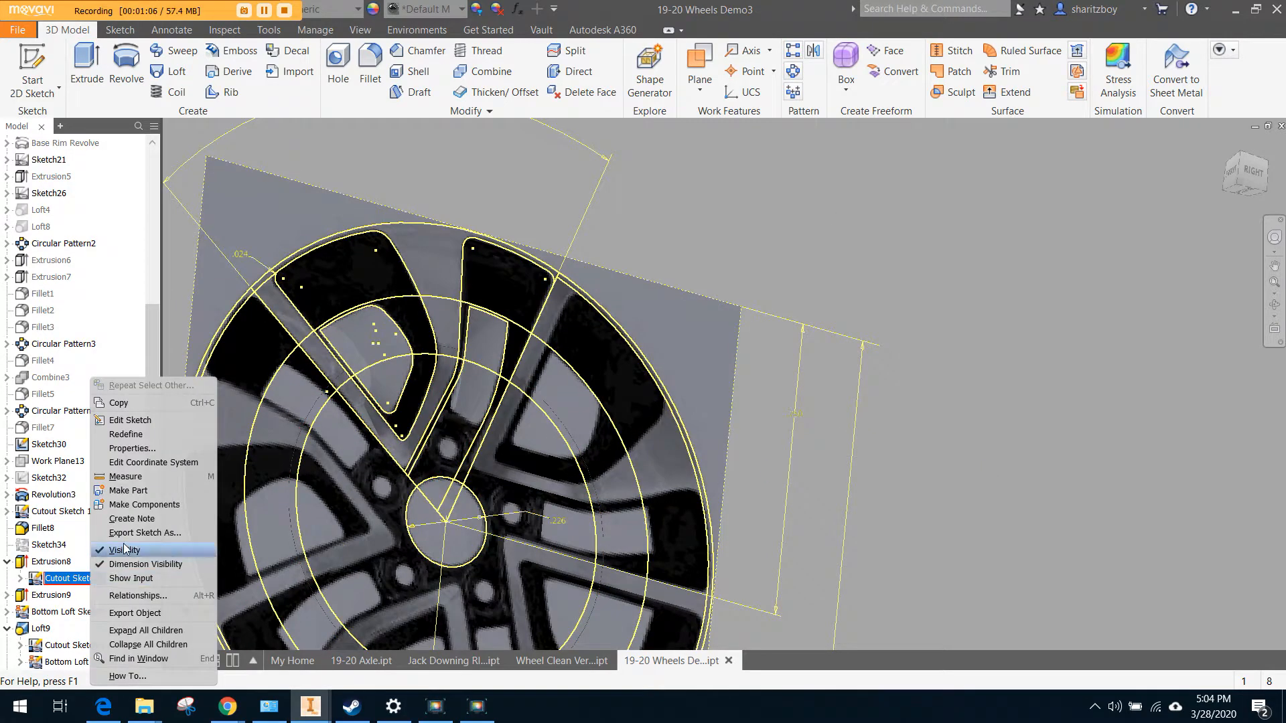
left_click(125, 548)
Examine the new loft cut around the hub opening, temporarily displaying Cutout Sketch 1 for comparison
middle_click_drag(434, 458, 628, 364)
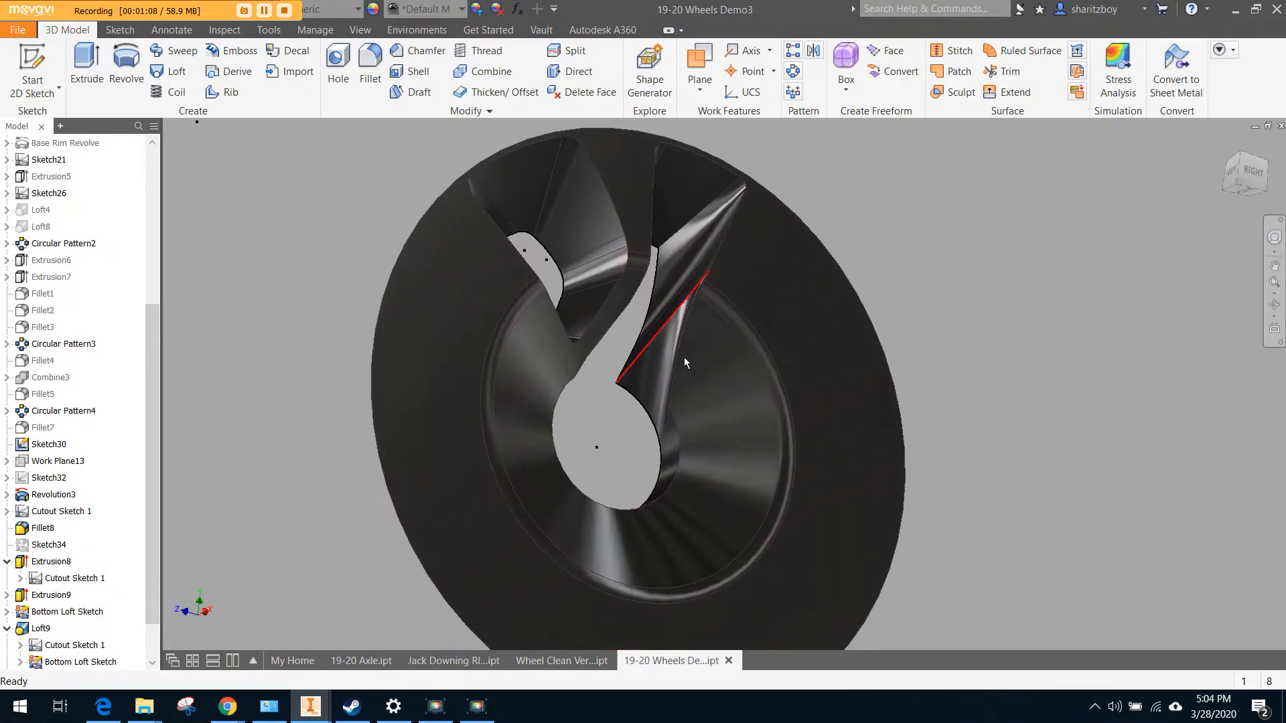
left_click(1253, 175)
scroll(570, 375, "up", 6)
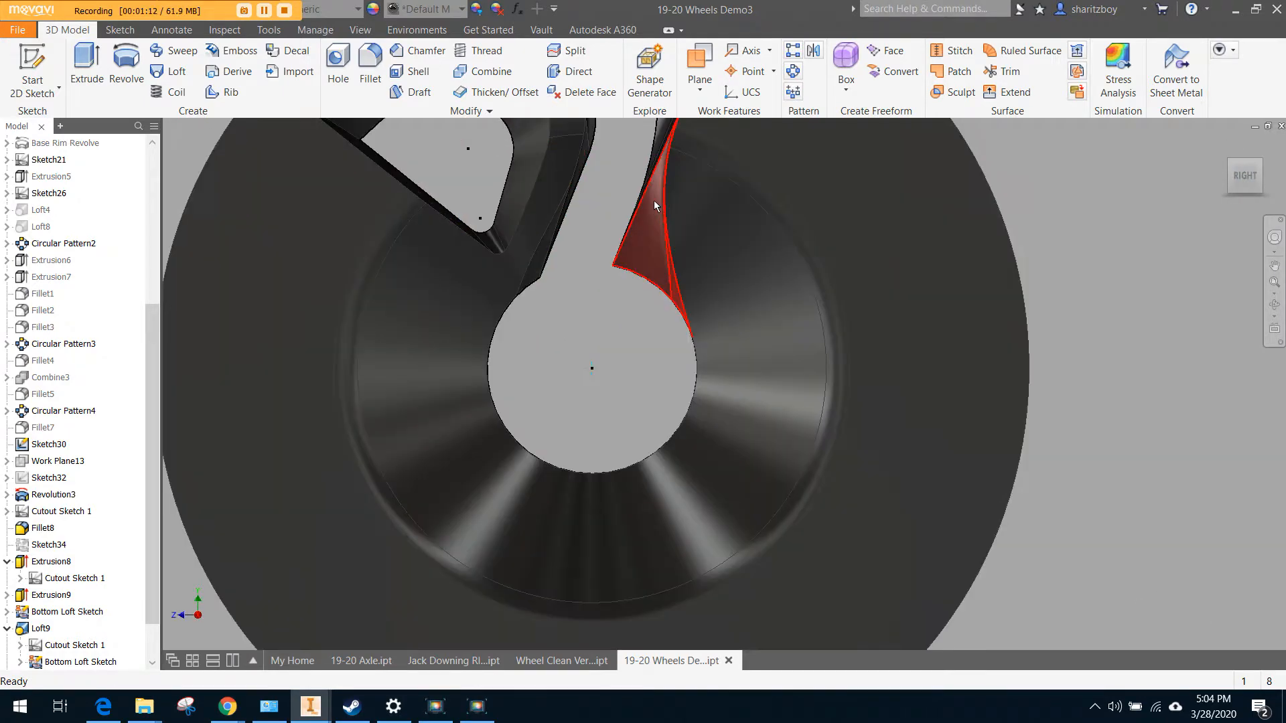
mouse_move(666, 350)
middle_mouse_down("shift")
mouse_move(715, 322)
mouse_move(675, 371)
middle_mouse_up("shift")
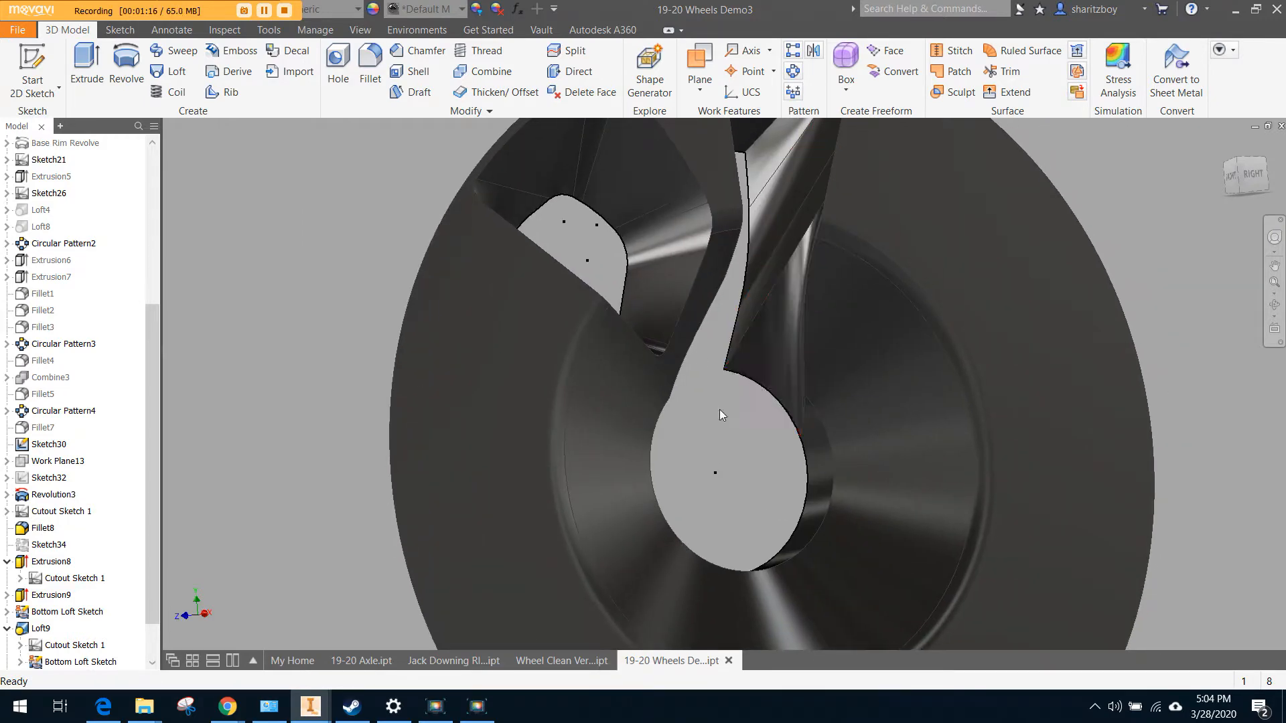
scroll(804, 433, "down", 3)
middle_click_drag(804, 438, 760, 441, "shift")
right_click(85, 585)
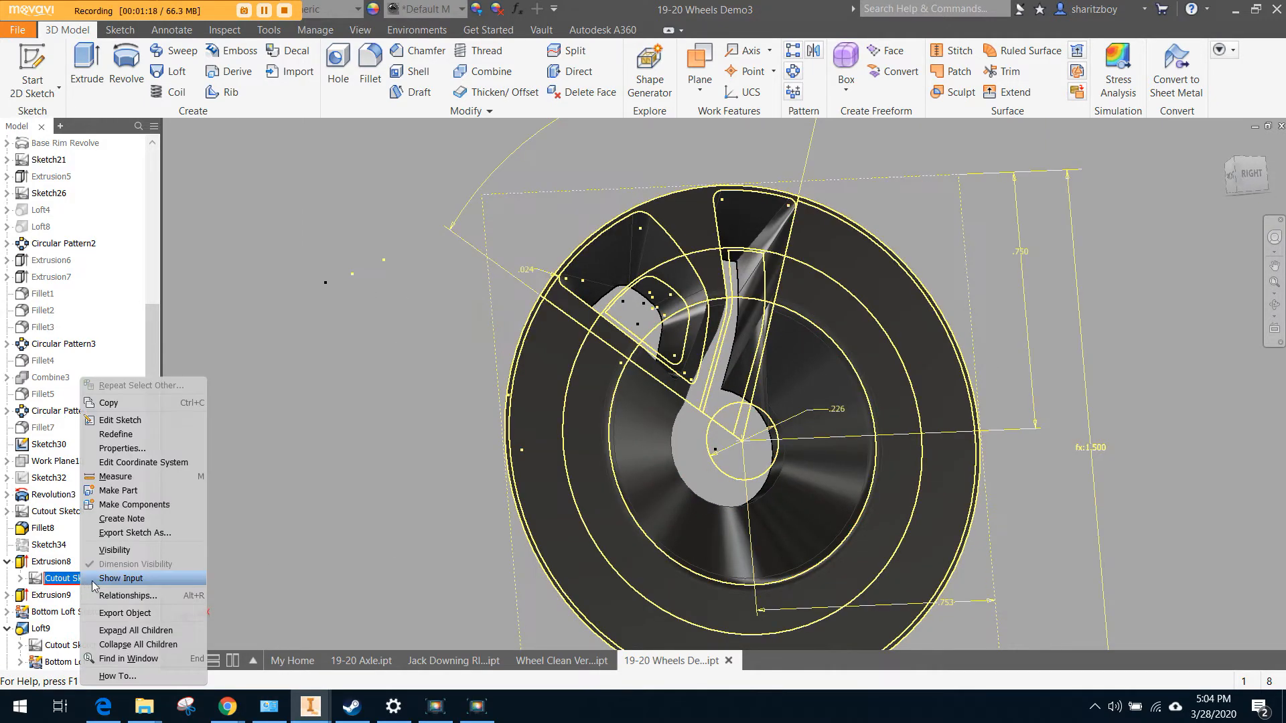
left_click(129, 545)
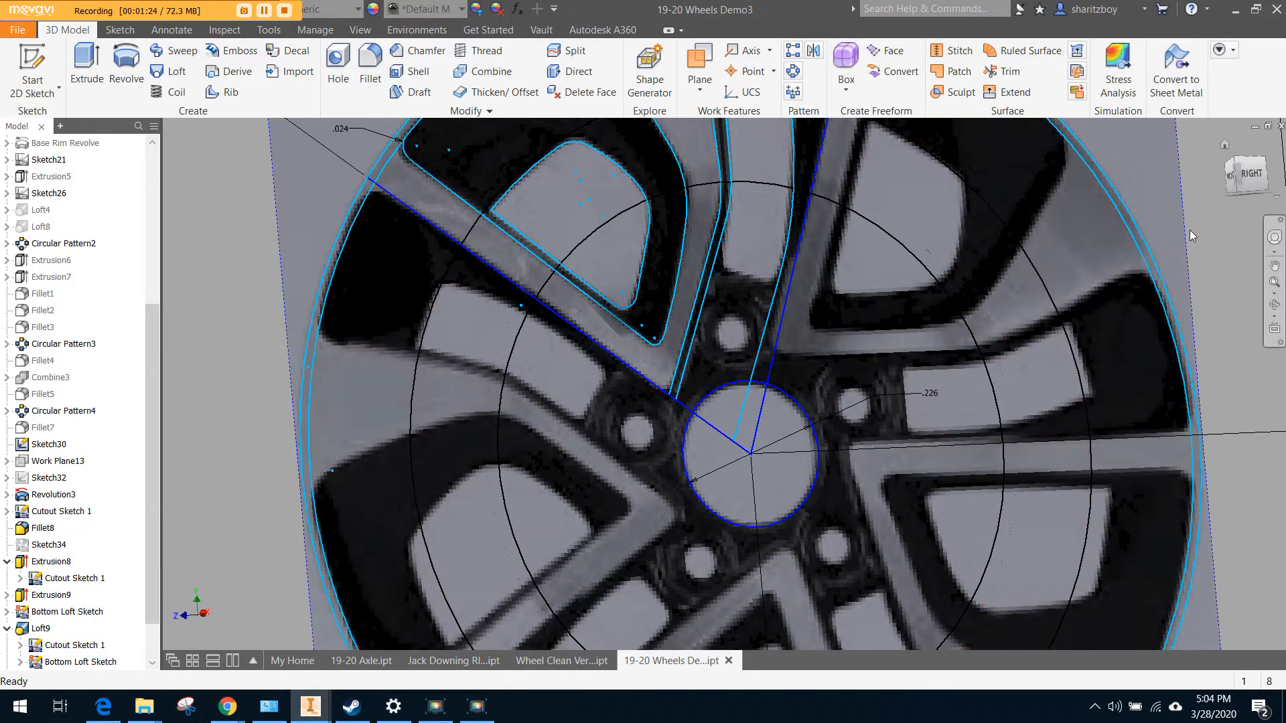
right_click(65, 578)
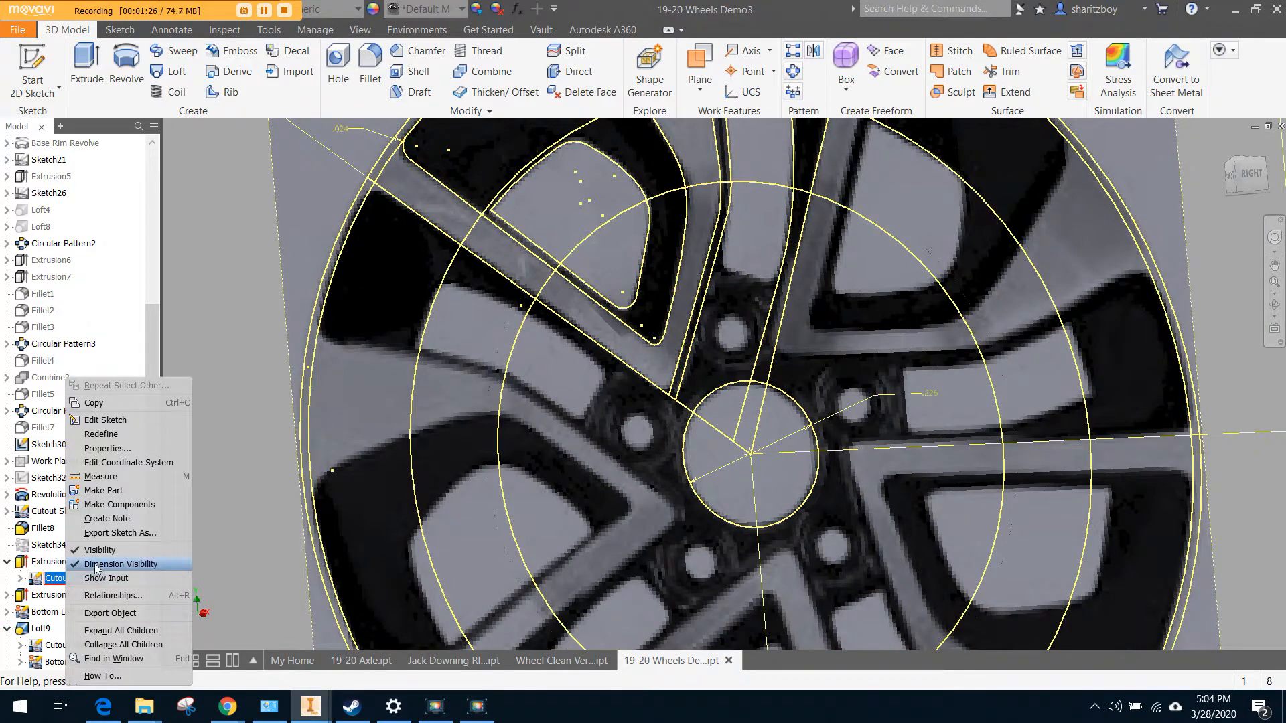
left_click(101, 551)
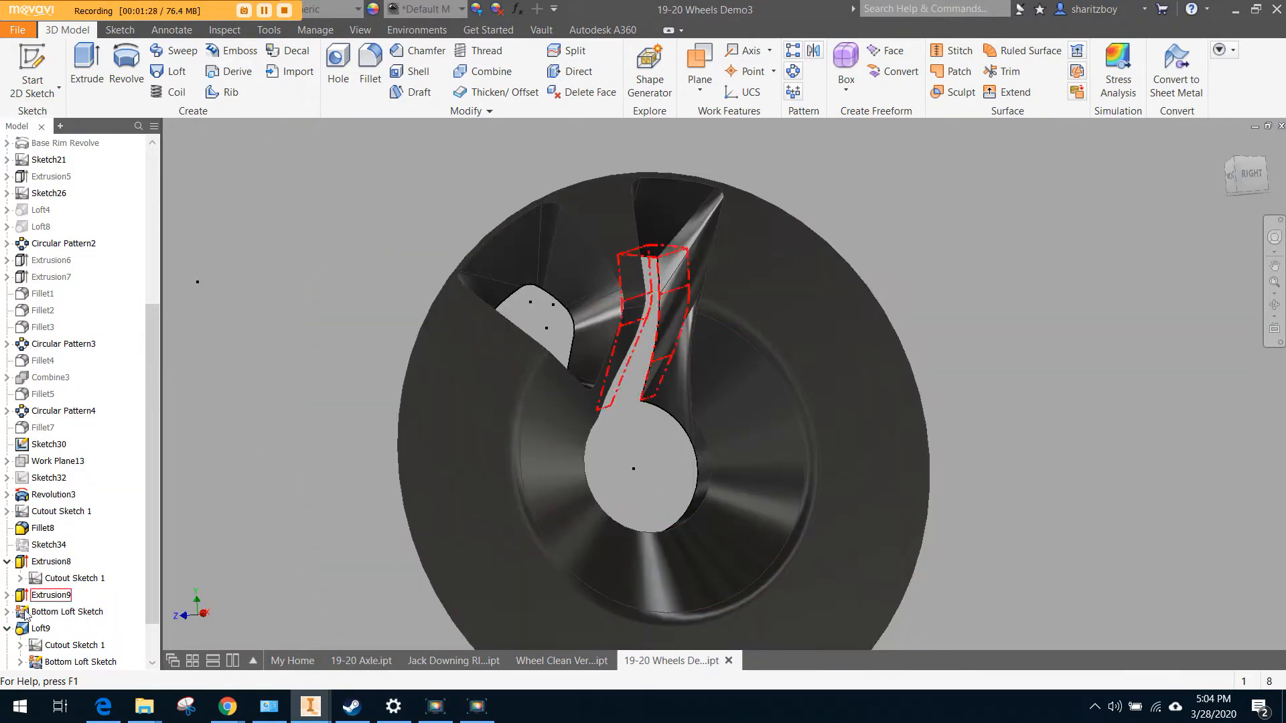
Open Bottom Loft Sketch for editing and slice the graphics at its plane
scroll(79, 626, "down", 1)
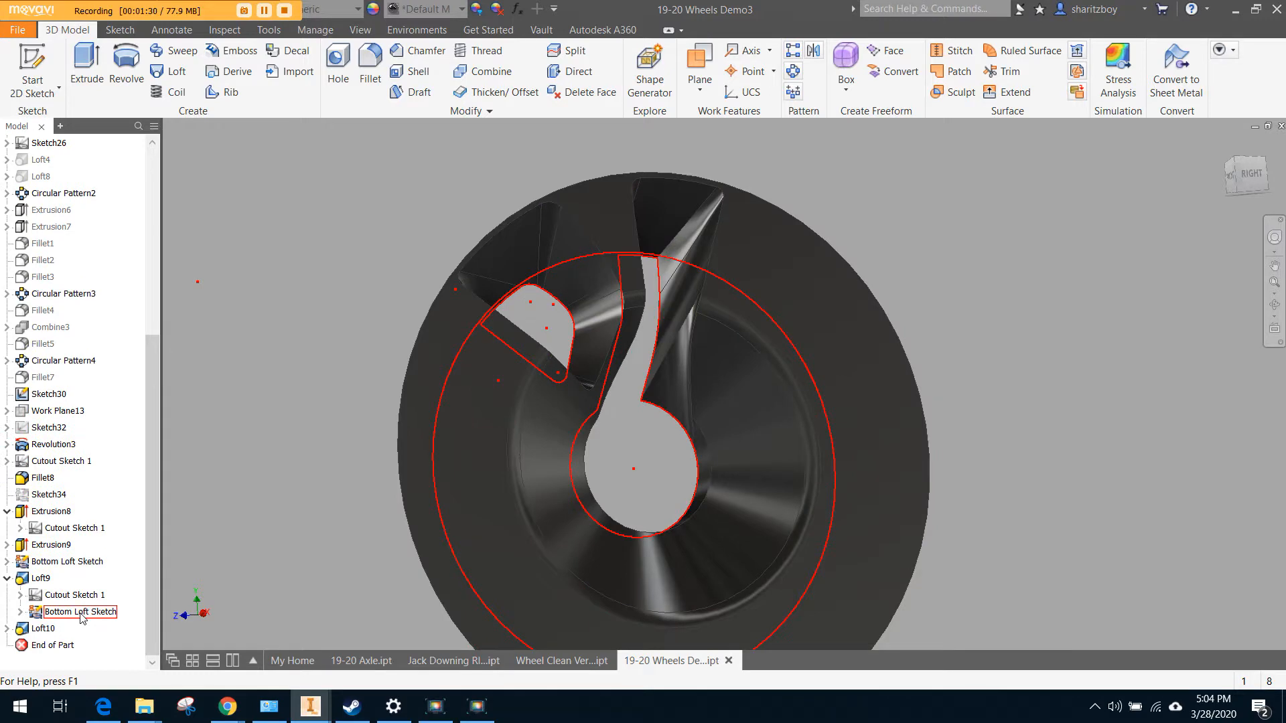
double_click(80, 612)
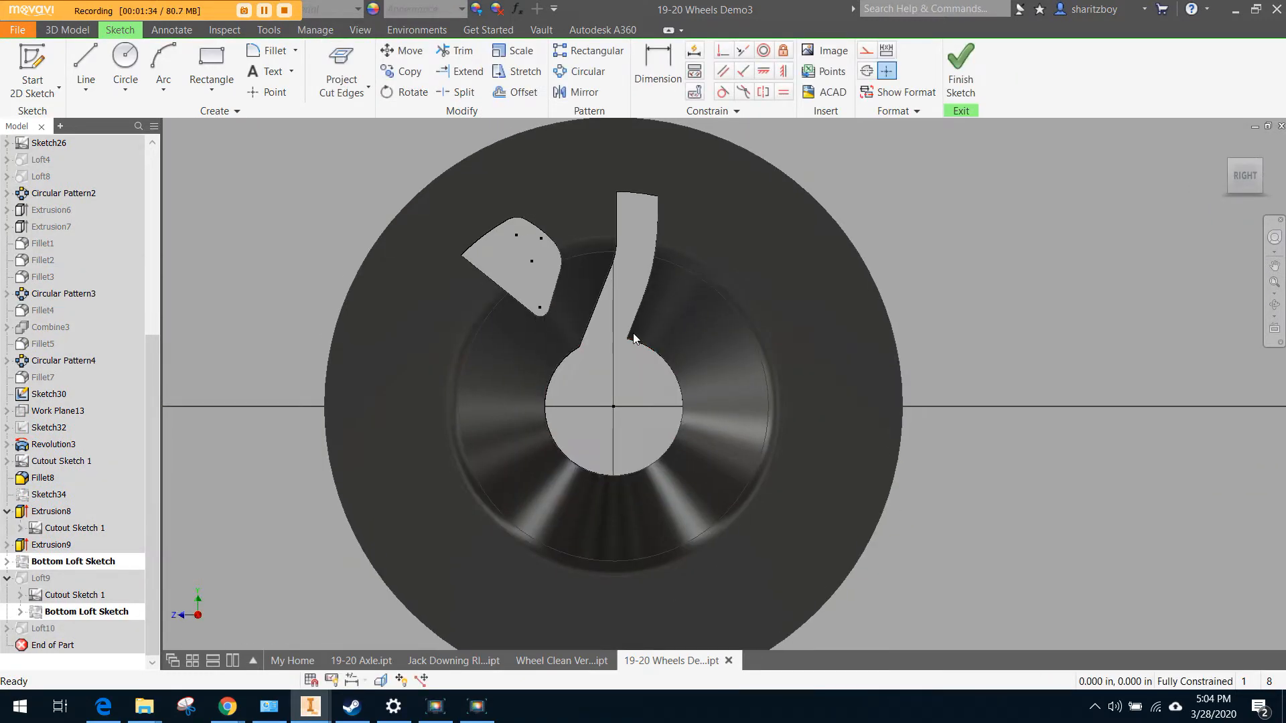
right_click(271, 253)
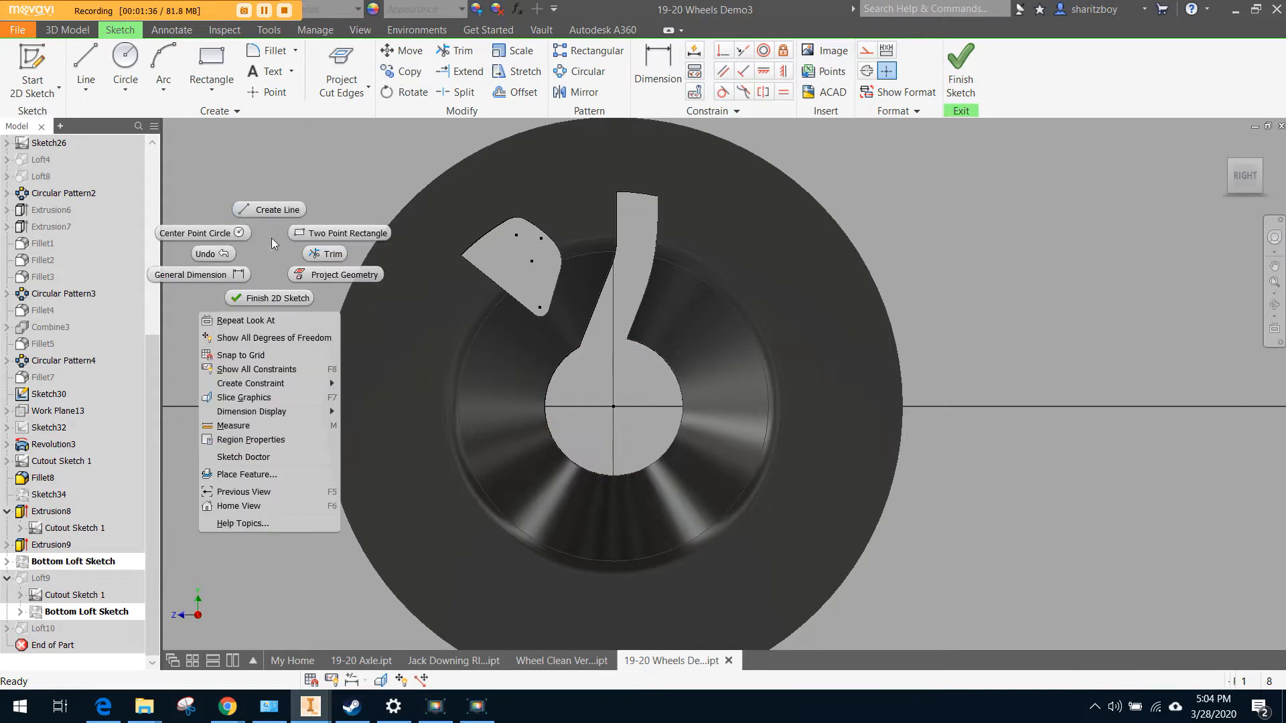
left_click(279, 207)
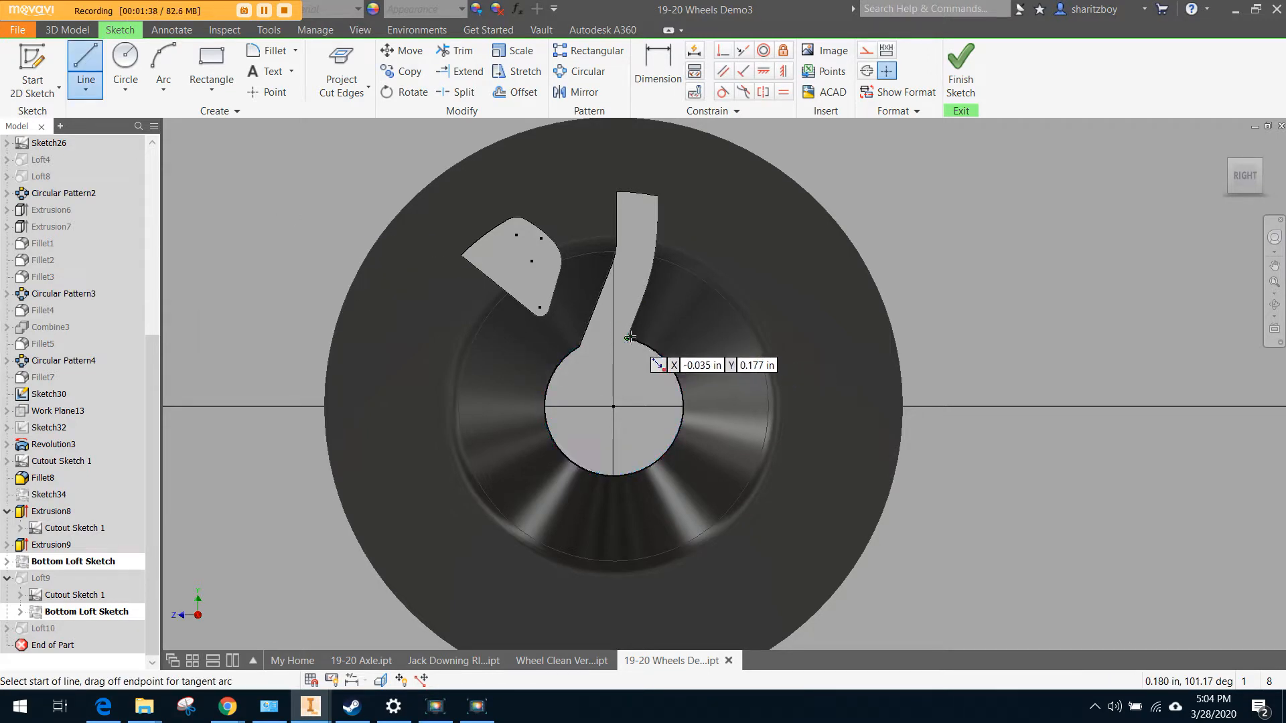
key("F7")
scroll(613, 350, "up", 3)
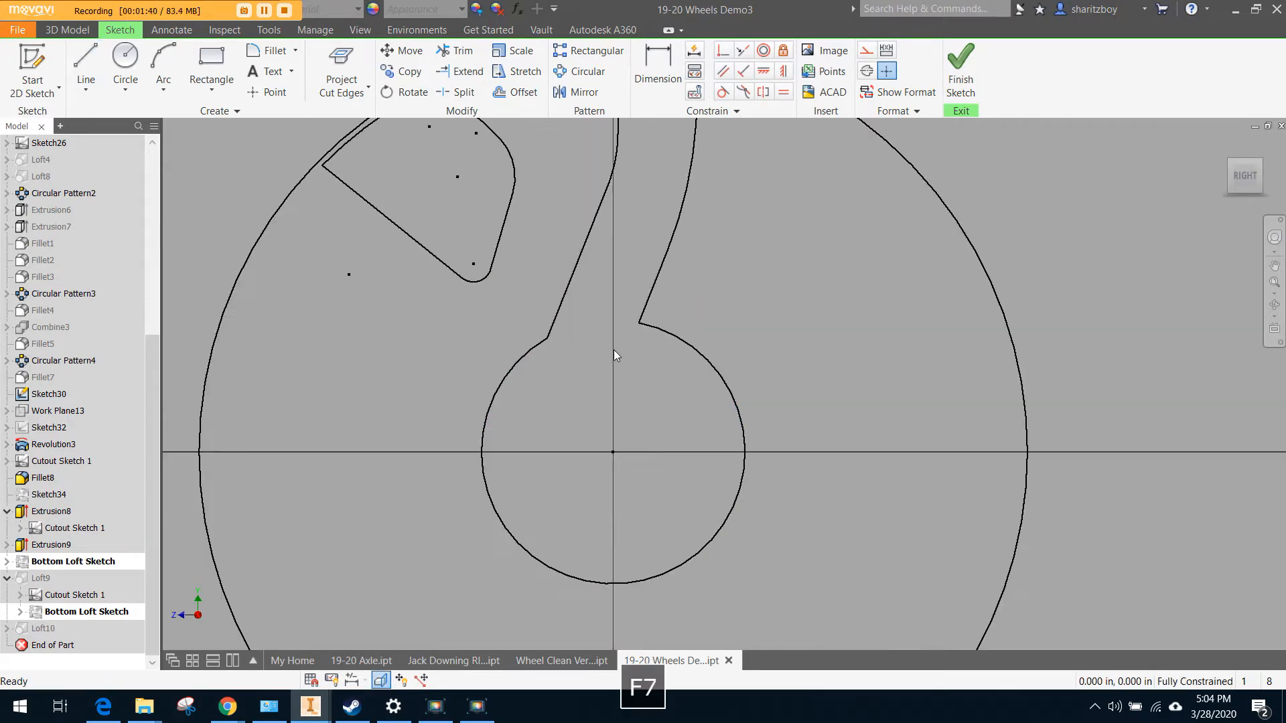
Draw a line from the slot's right corner at the hub circle down across to the circle's lower left
right_click(620, 342)
left_click(621, 299)
left_click(639, 324)
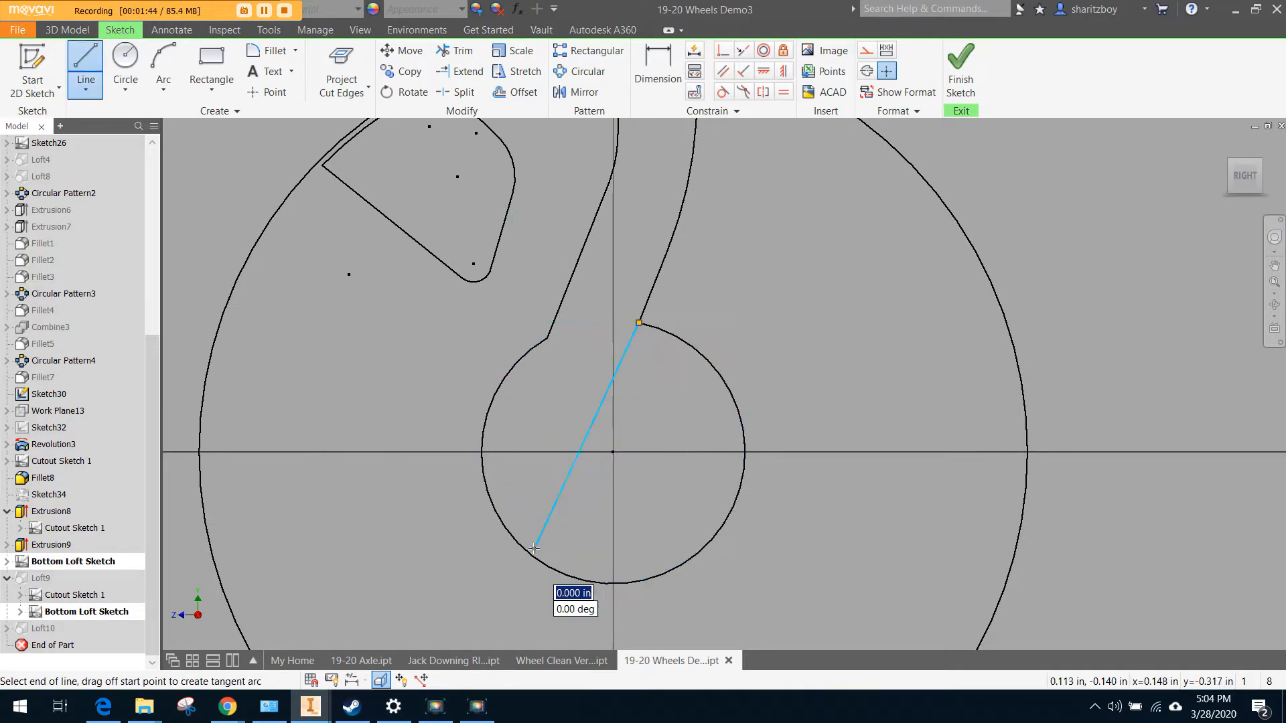
right_click(600, 513)
left_click(649, 512)
Apply coincident constraints that place the line's lower endpoint on the hub circle and in line with the slot's right edge
left_click(724, 50)
left_click(535, 550)
left_click(536, 560)
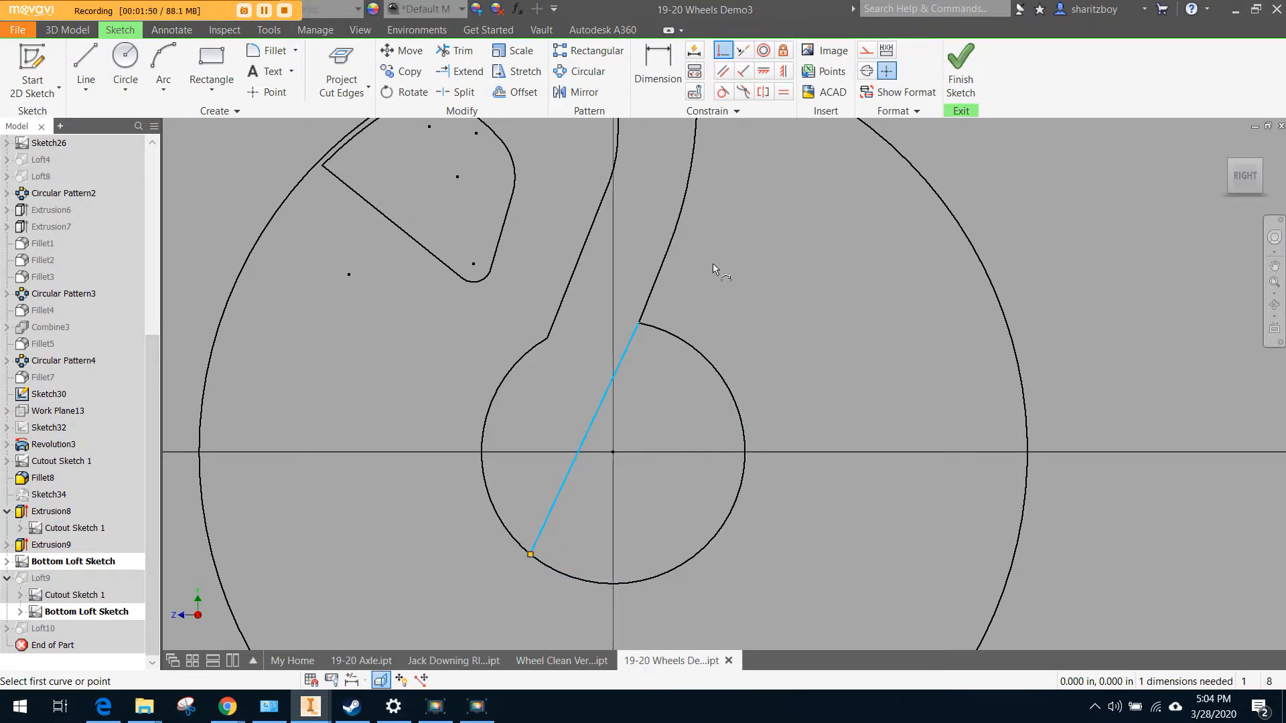
left_click(730, 51)
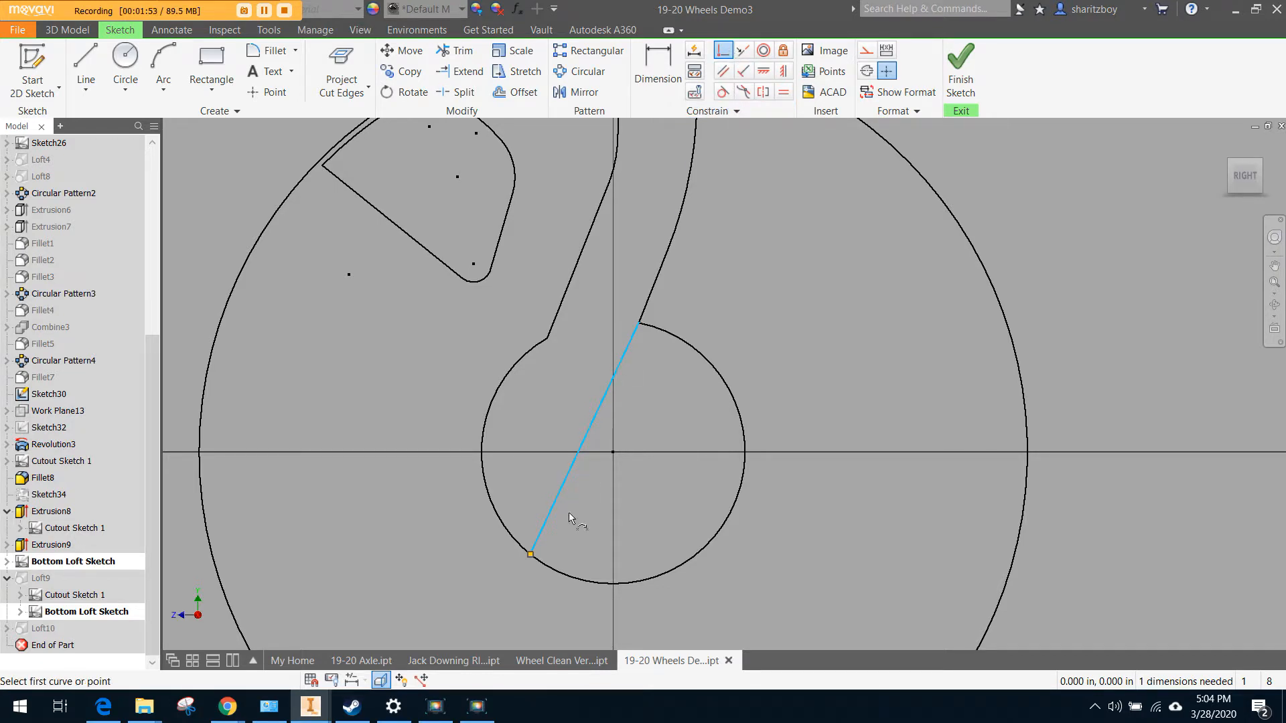
left_click(532, 556)
left_click(645, 309)
right_click(729, 294)
left_click(785, 293)
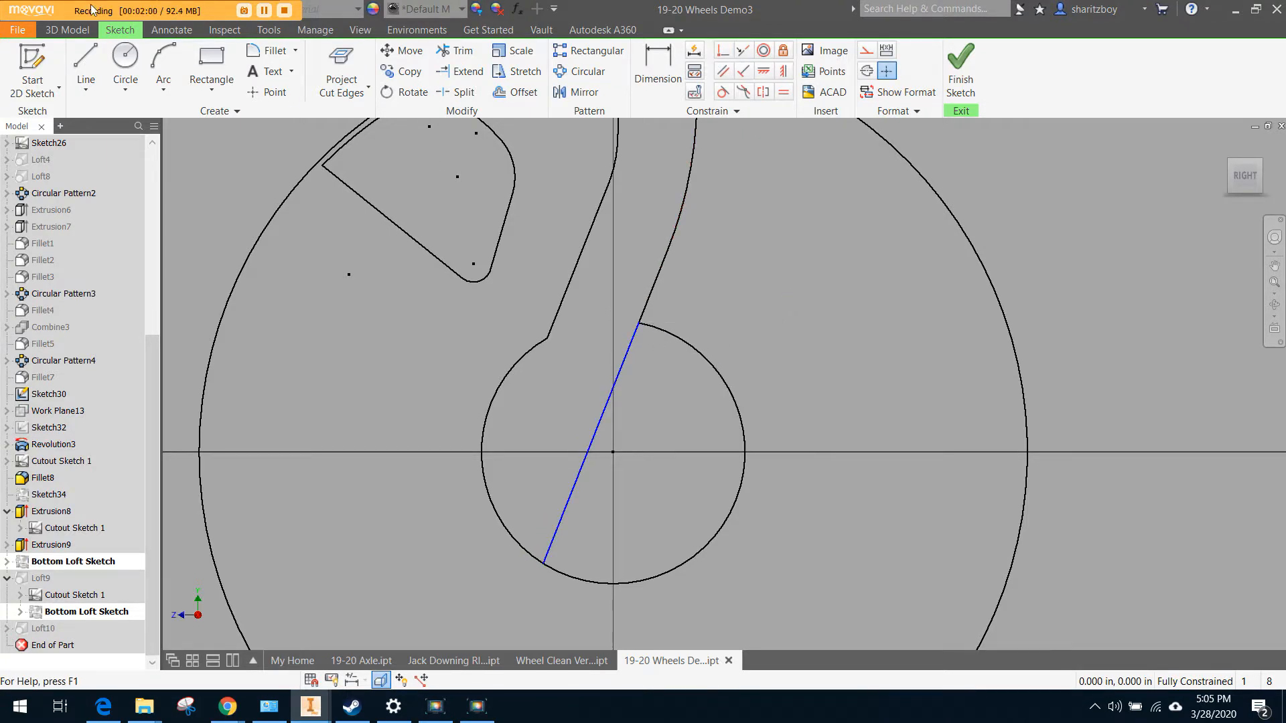
Draw an arc along the hub circle from the slot's left corner to the line's lower endpoint and finish Bottom Loft Sketch
left_click(163, 67)
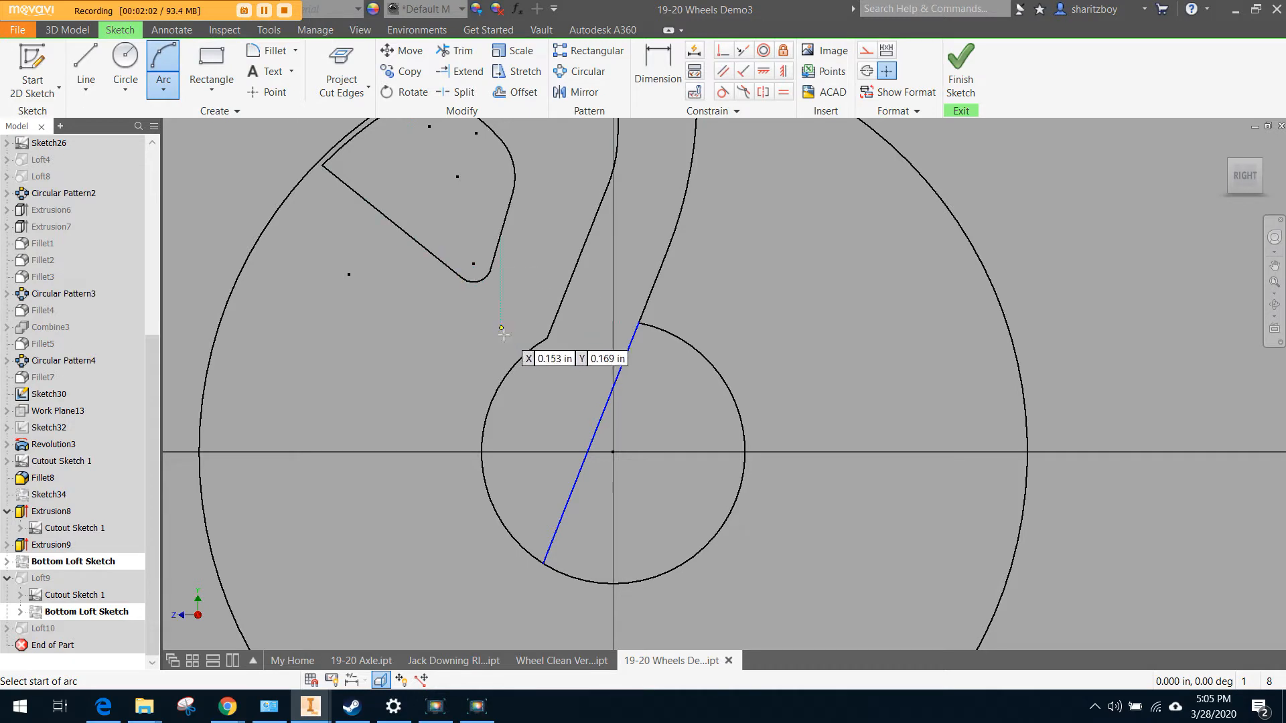
left_click(544, 342)
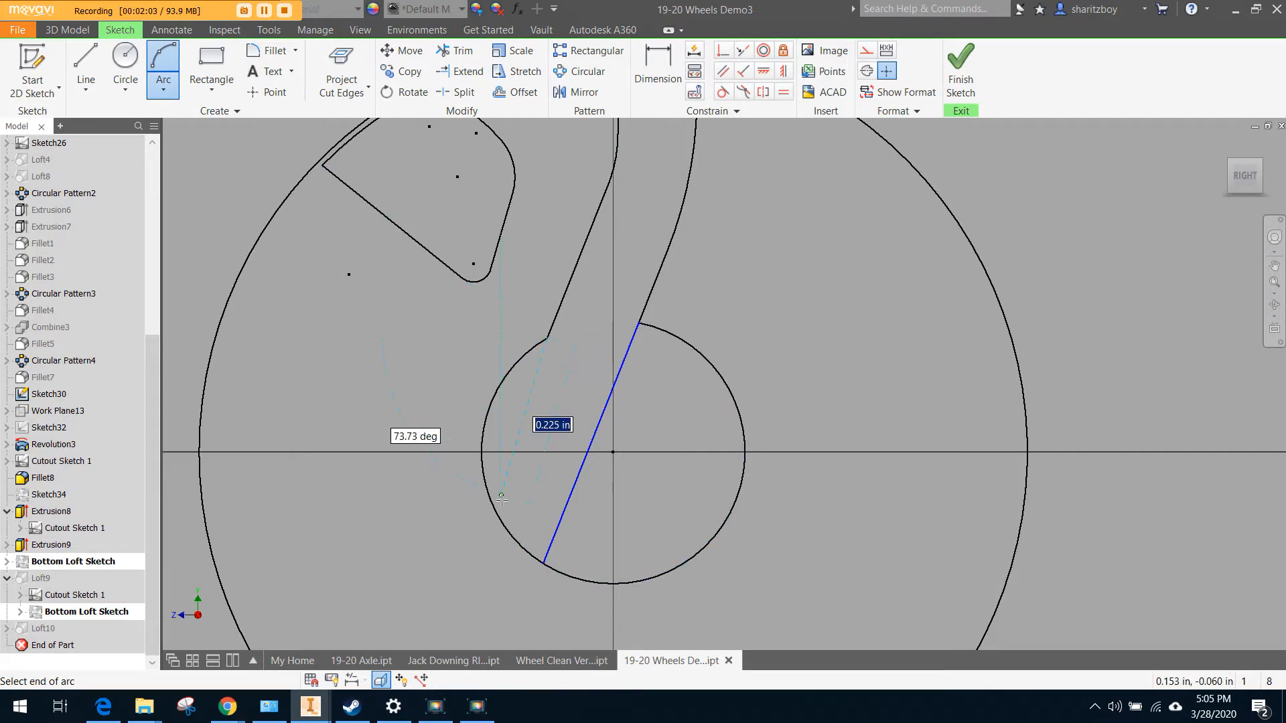
left_click(543, 563)
left_click(481, 446)
right_click(562, 404)
left_click(606, 402)
scroll(596, 392, "down", 5)
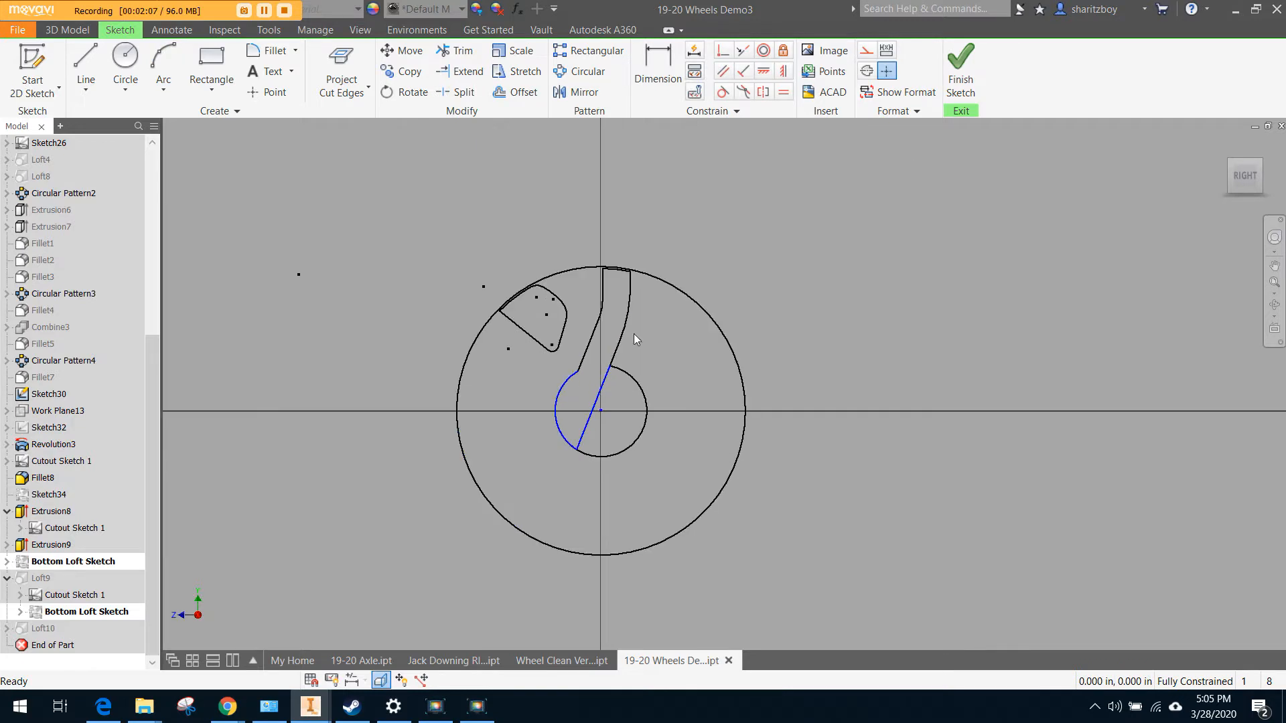
left_click(954, 64)
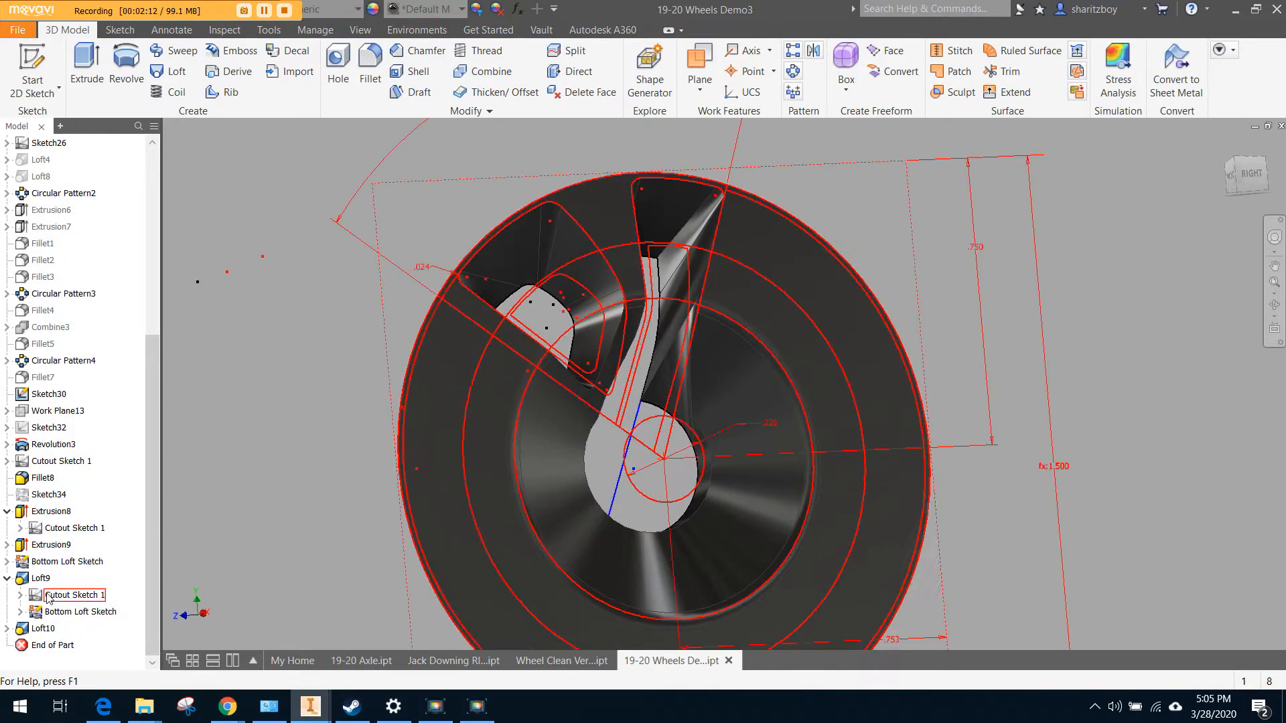
left_click(45, 628)
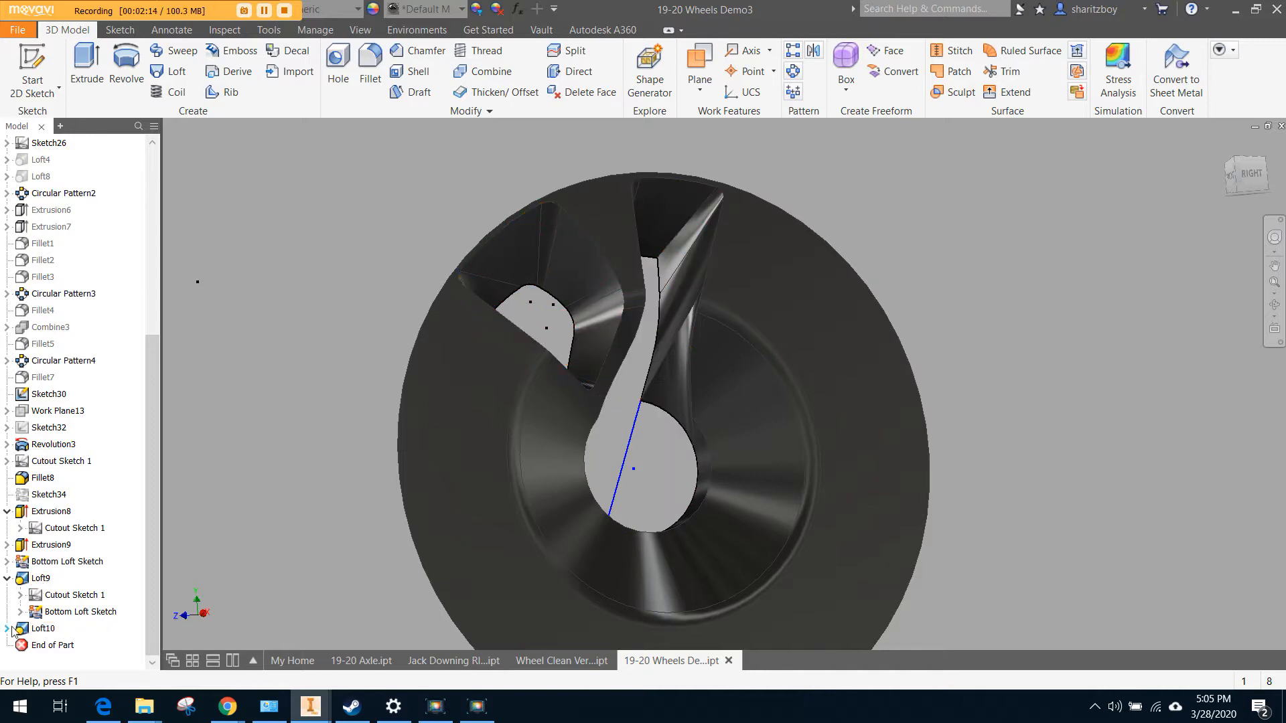
double_click(44, 611)
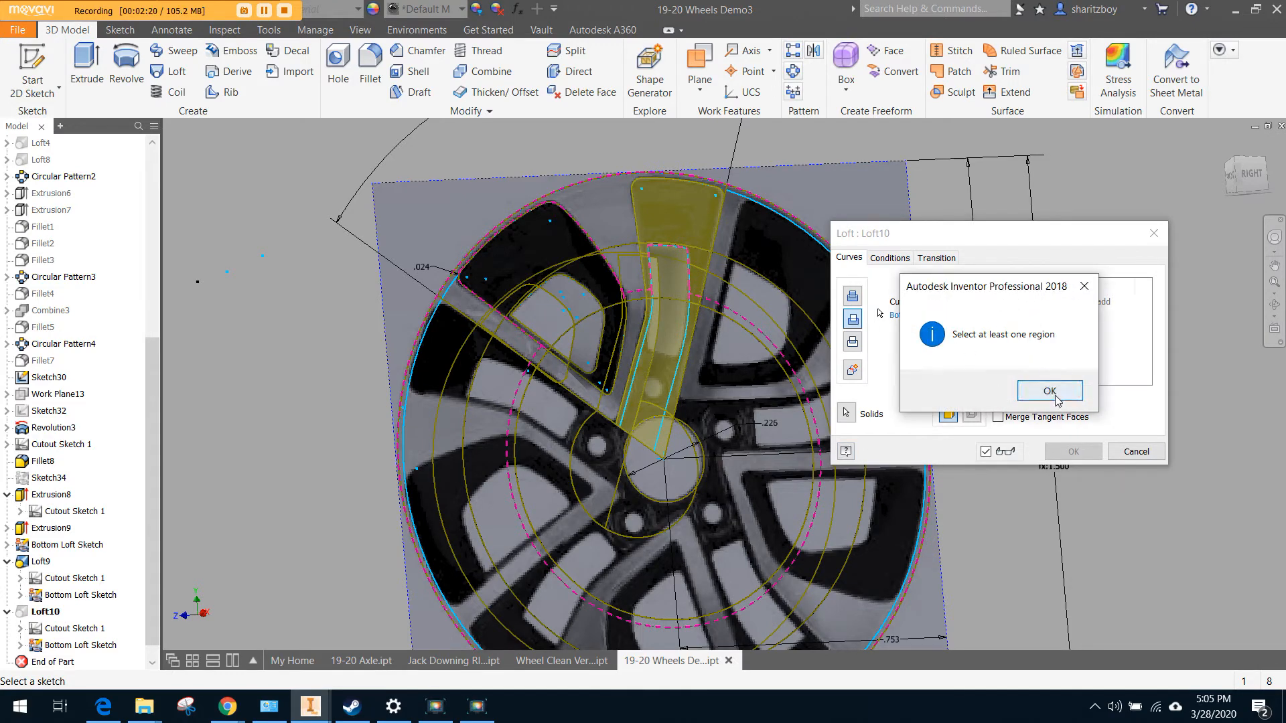
left_click(1051, 391)
left_click(1136, 451)
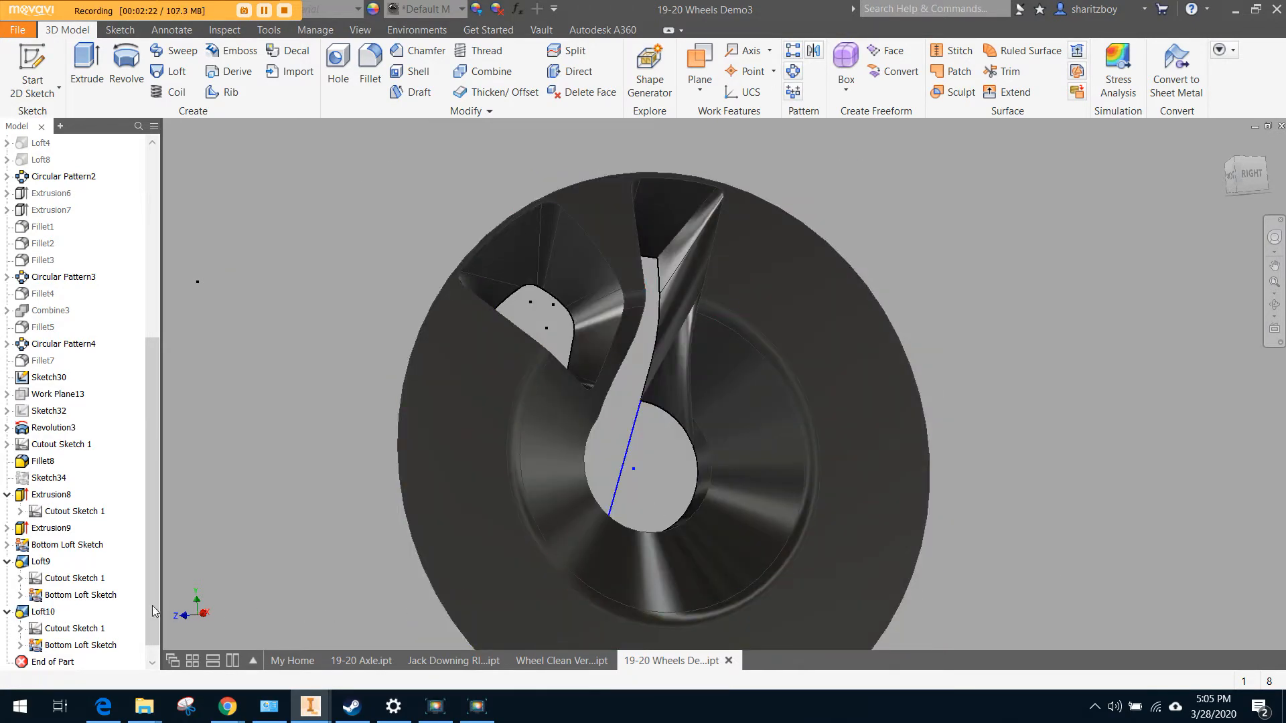
Delete Loft10 and begin a new loft with the narrow slot region of Cutout Sketch 1 as its first section
right_click(54, 613)
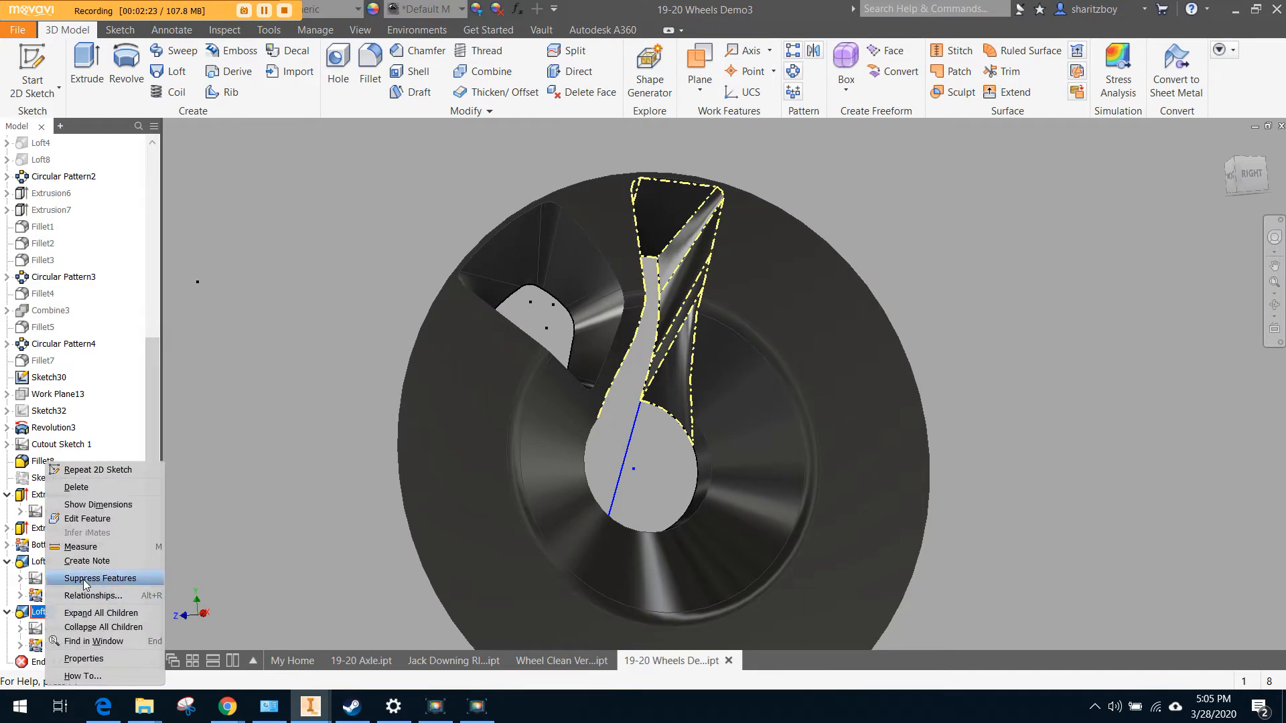
left_click(82, 487)
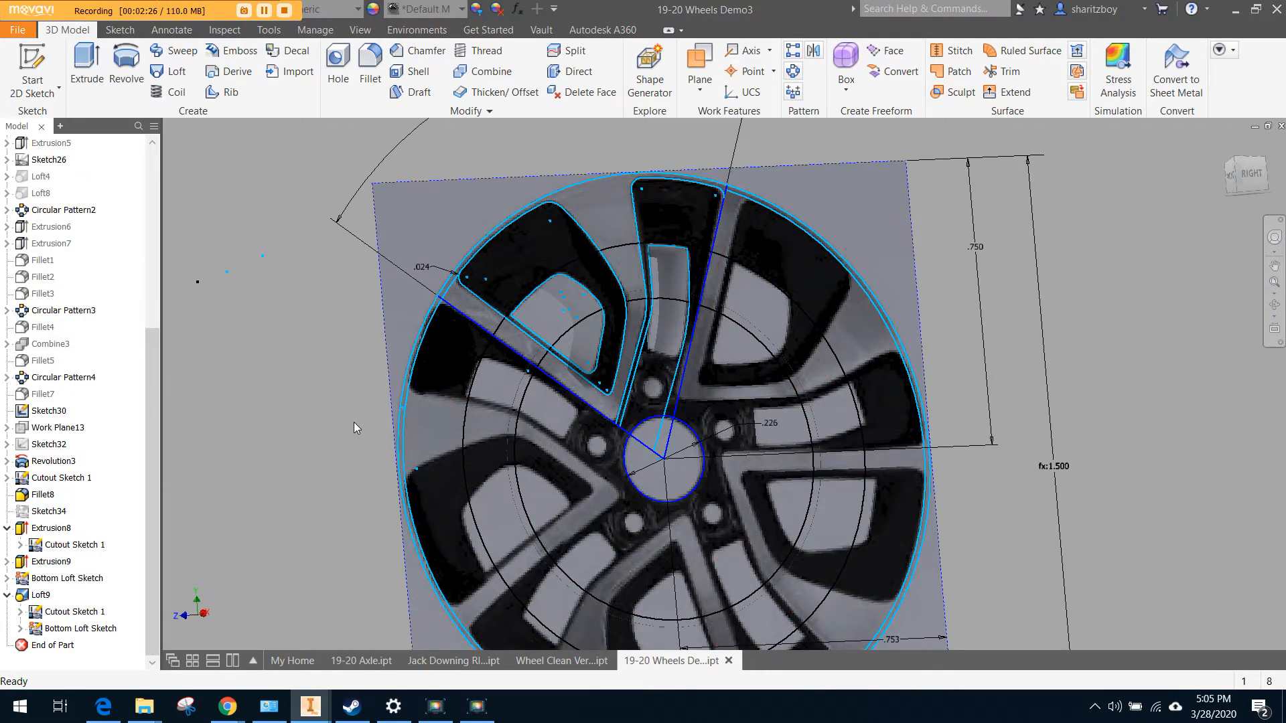
key("ctrl+shift+l")
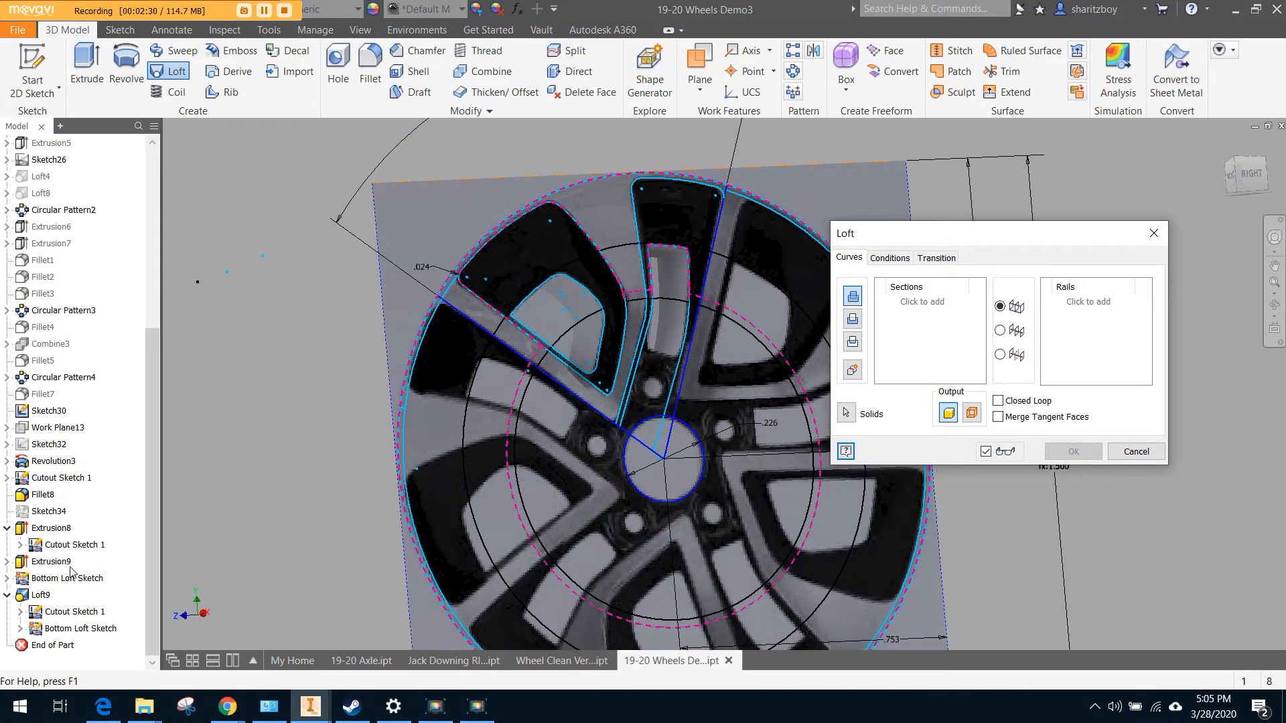
left_click(74, 544)
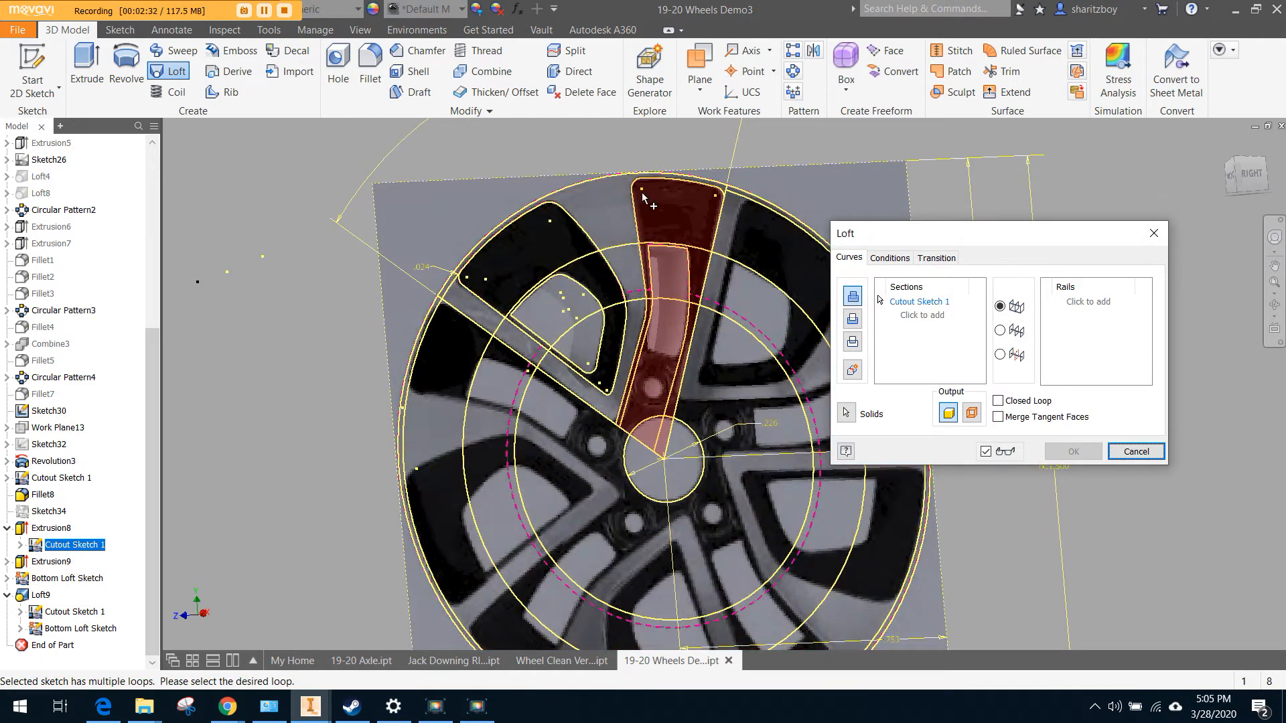
left_click(663, 214)
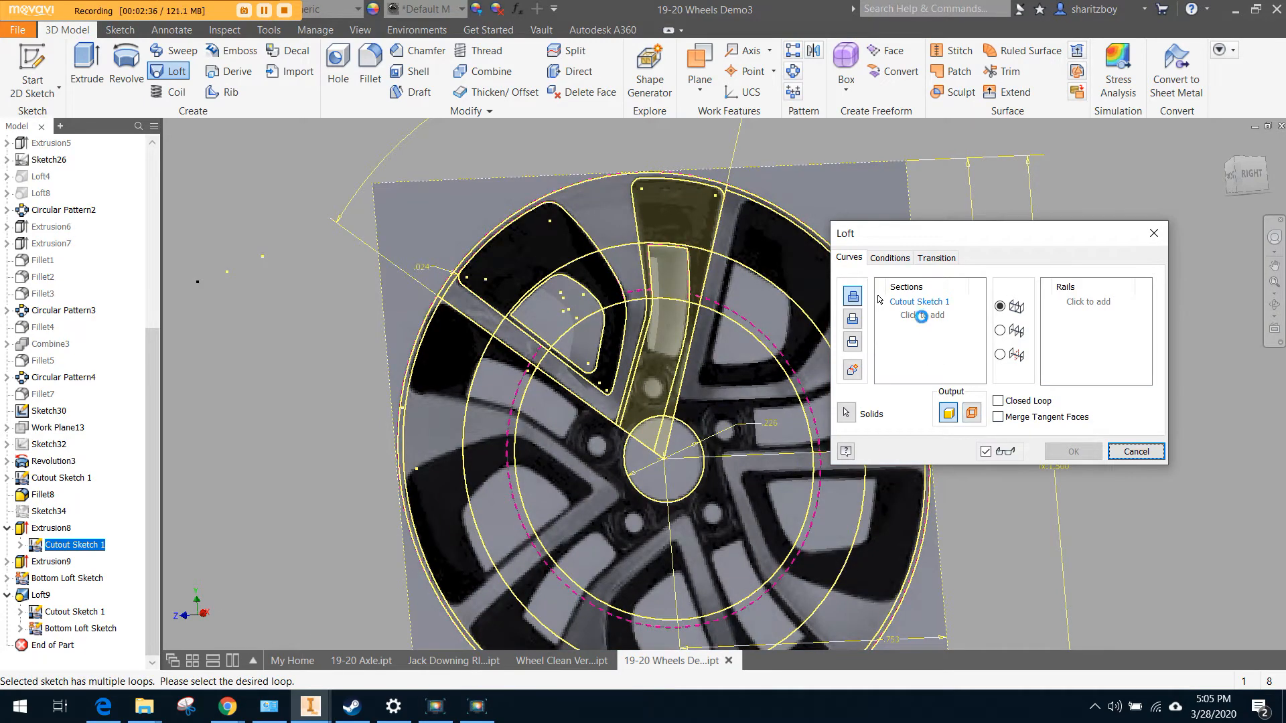
Complete the loft cut using the combined slot and left hub segment region of Bottom Loft Sketch as the second section
left_click(80, 628)
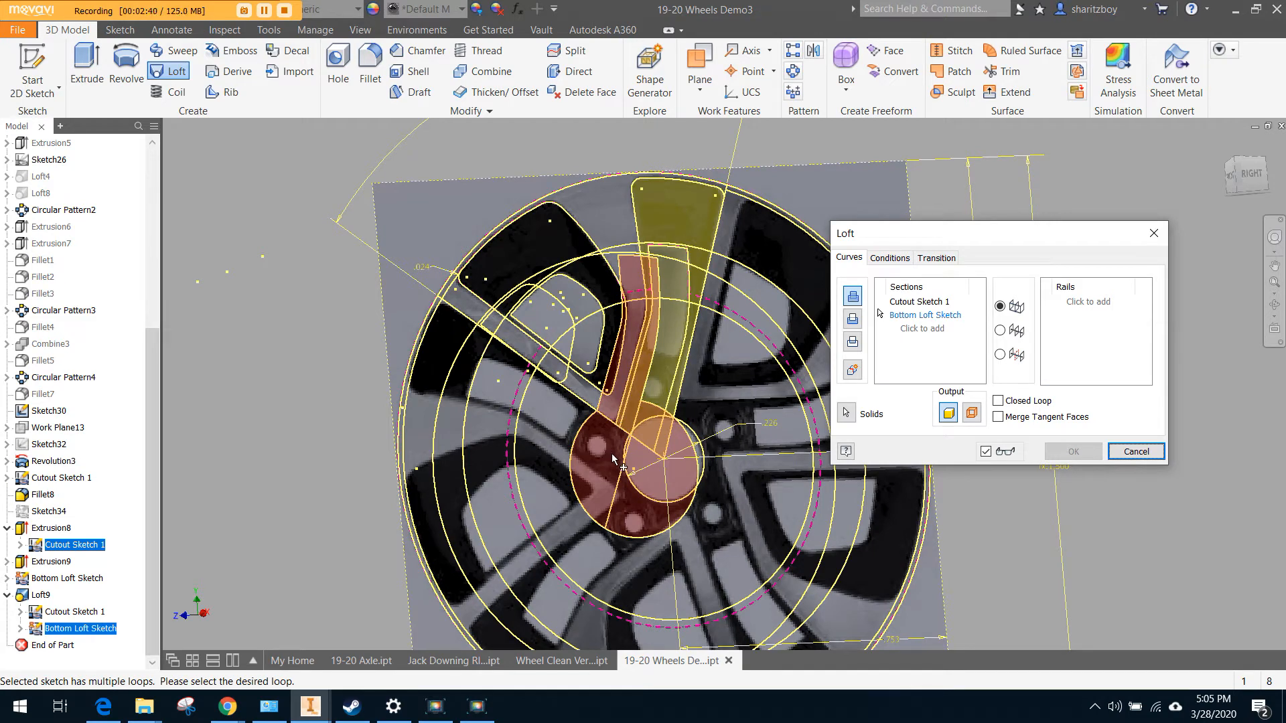
right_click(604, 452)
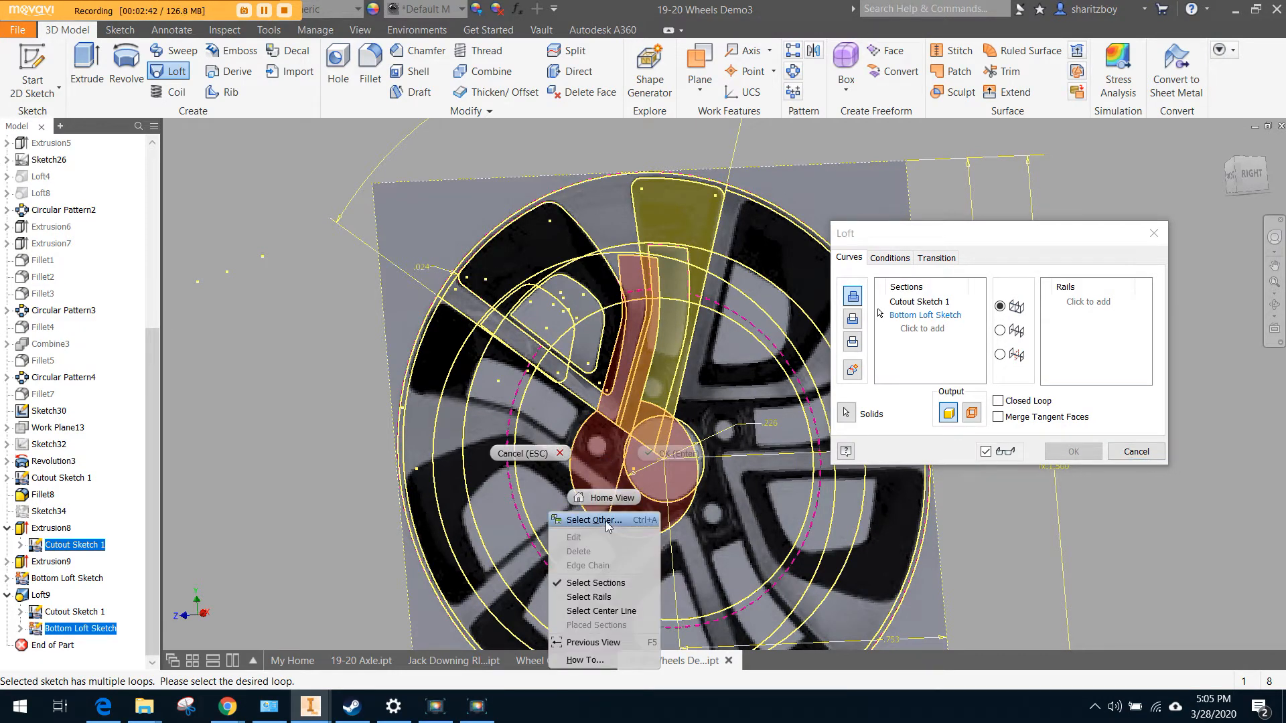
left_click(605, 521)
left_click(650, 524)
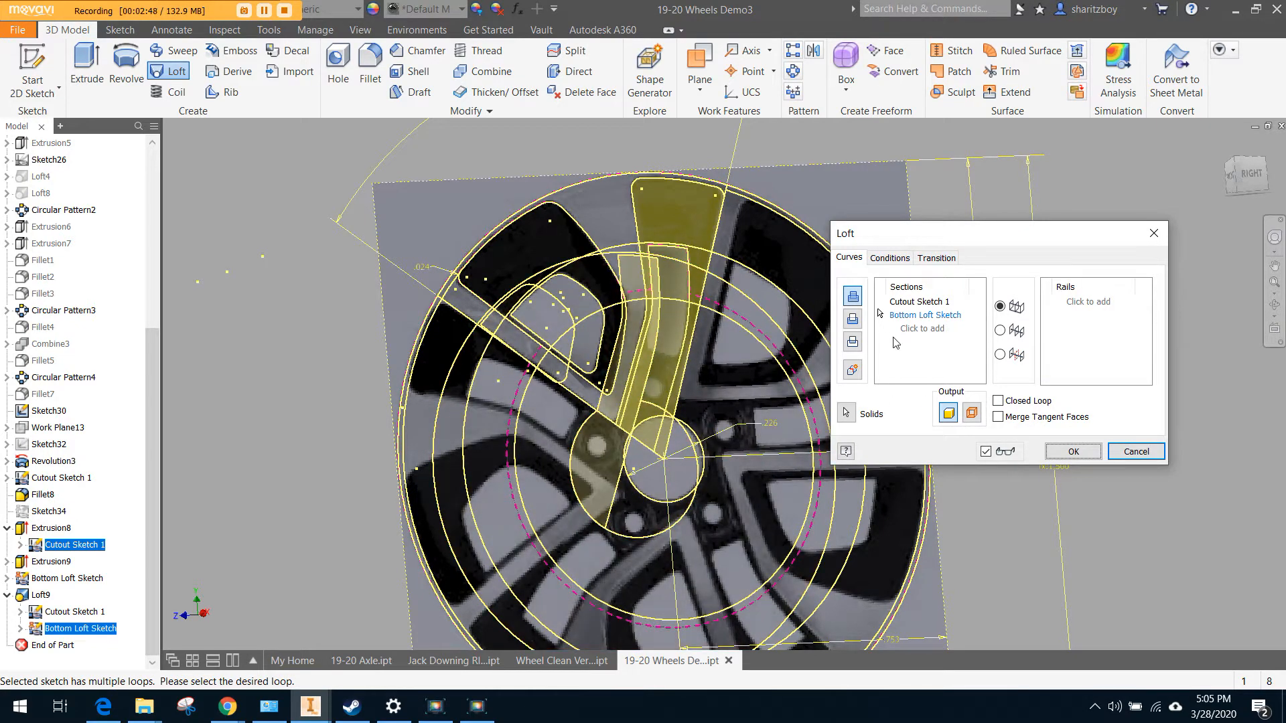
left_click(1073, 451)
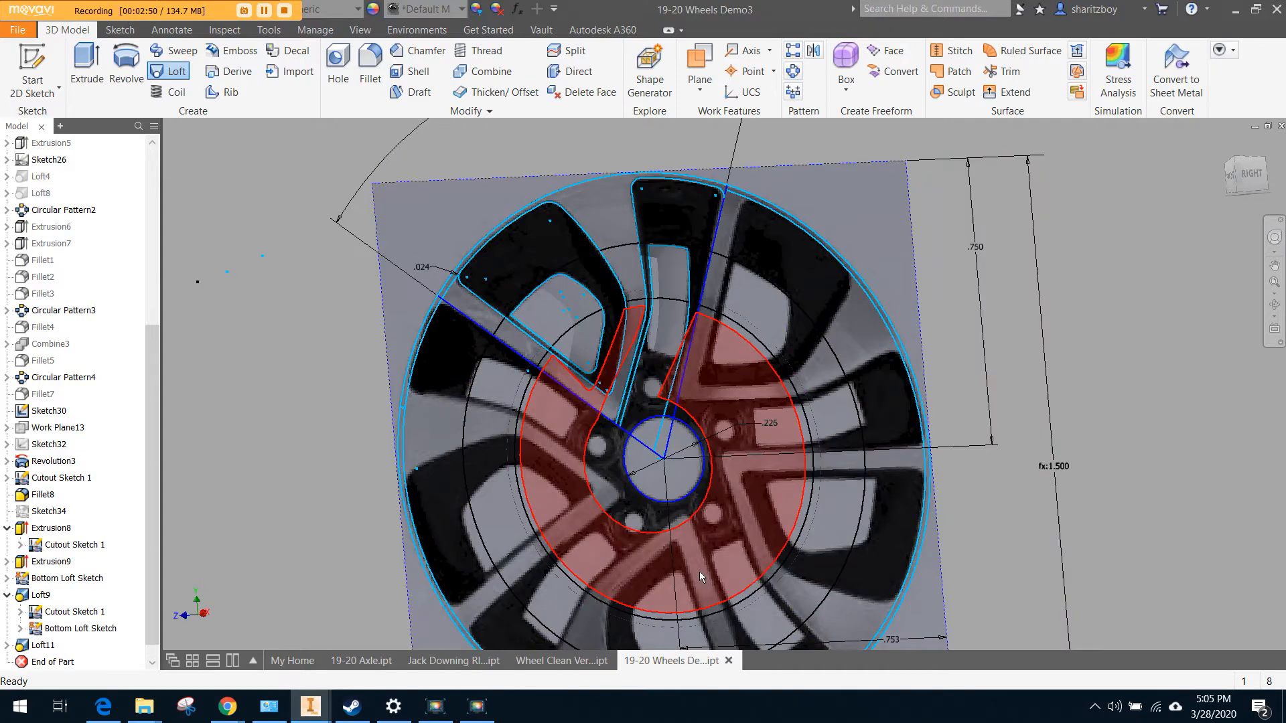
Hide Cutout Sketch 1 and Bottom Loft Sketch and save the part
right_click(91, 545)
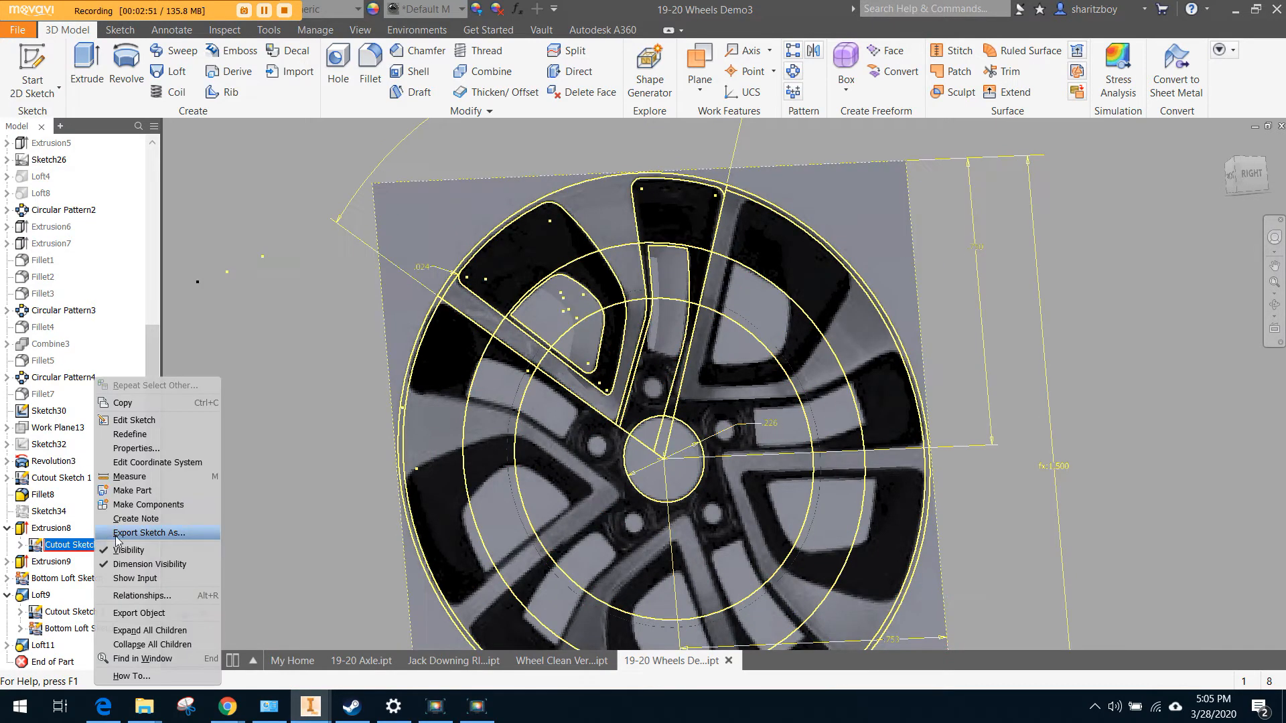
left_click(147, 550)
middle_click_drag(1038, 392, 945, 395, "shift")
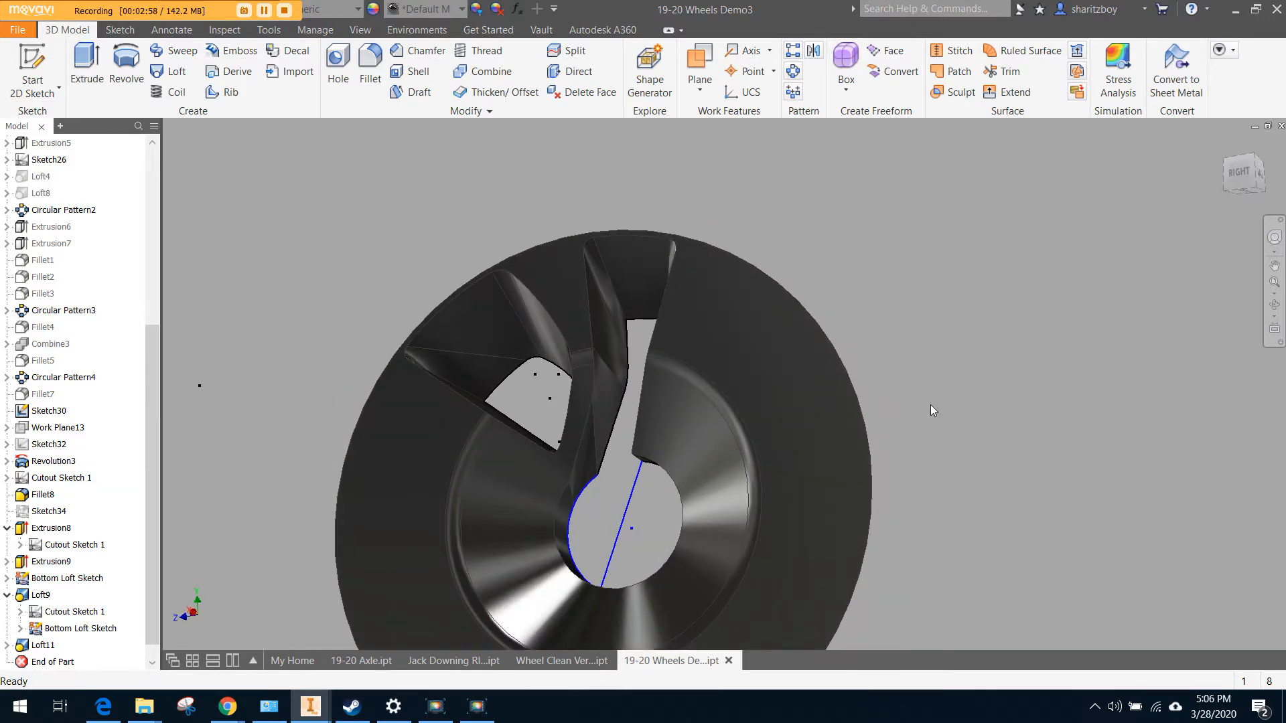
scroll(560, 482, "down", 6)
scroll(645, 488, "up", 5)
middle_click_drag(693, 507, 703, 514, "shift")
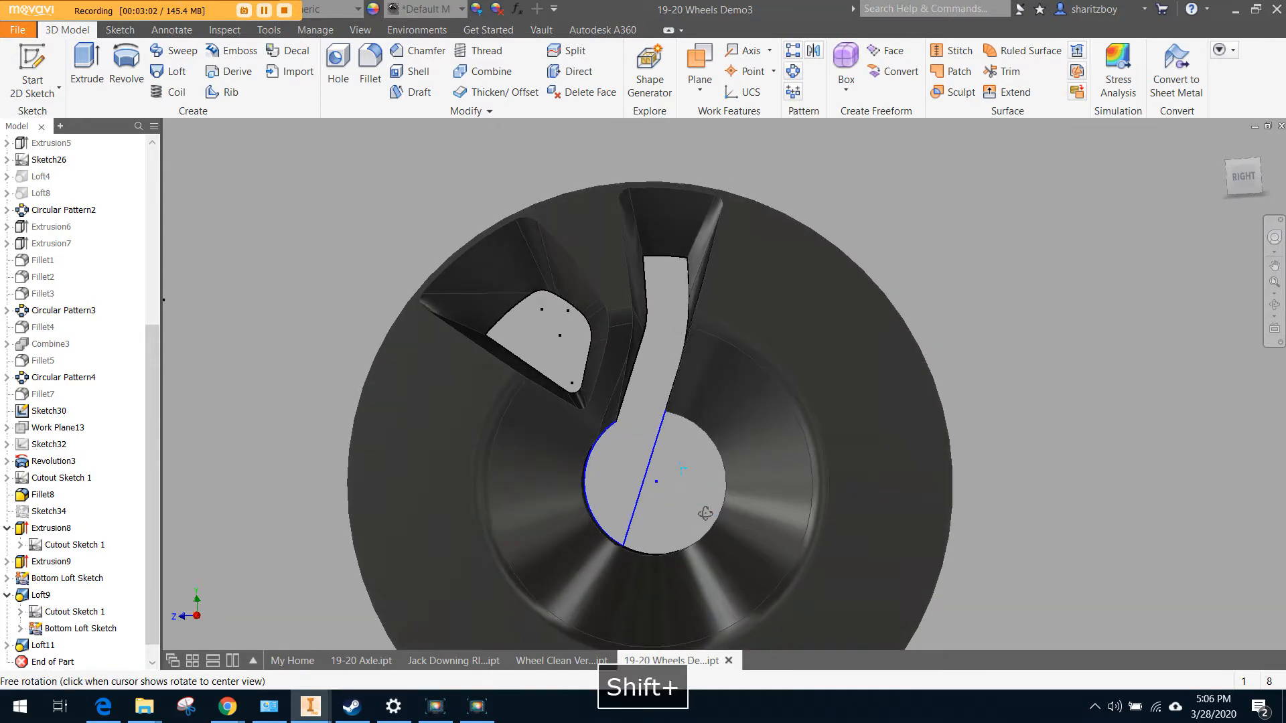
left_click(1243, 175)
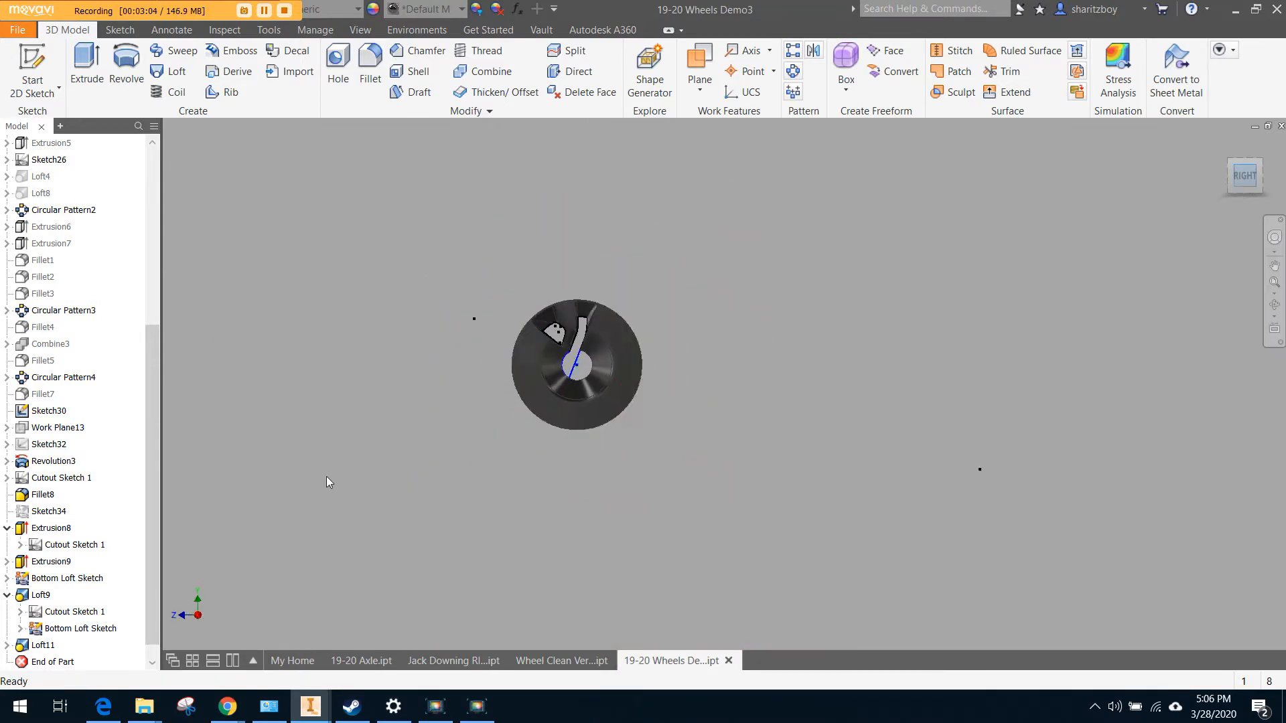
right_click(64, 628)
left_click(97, 553)
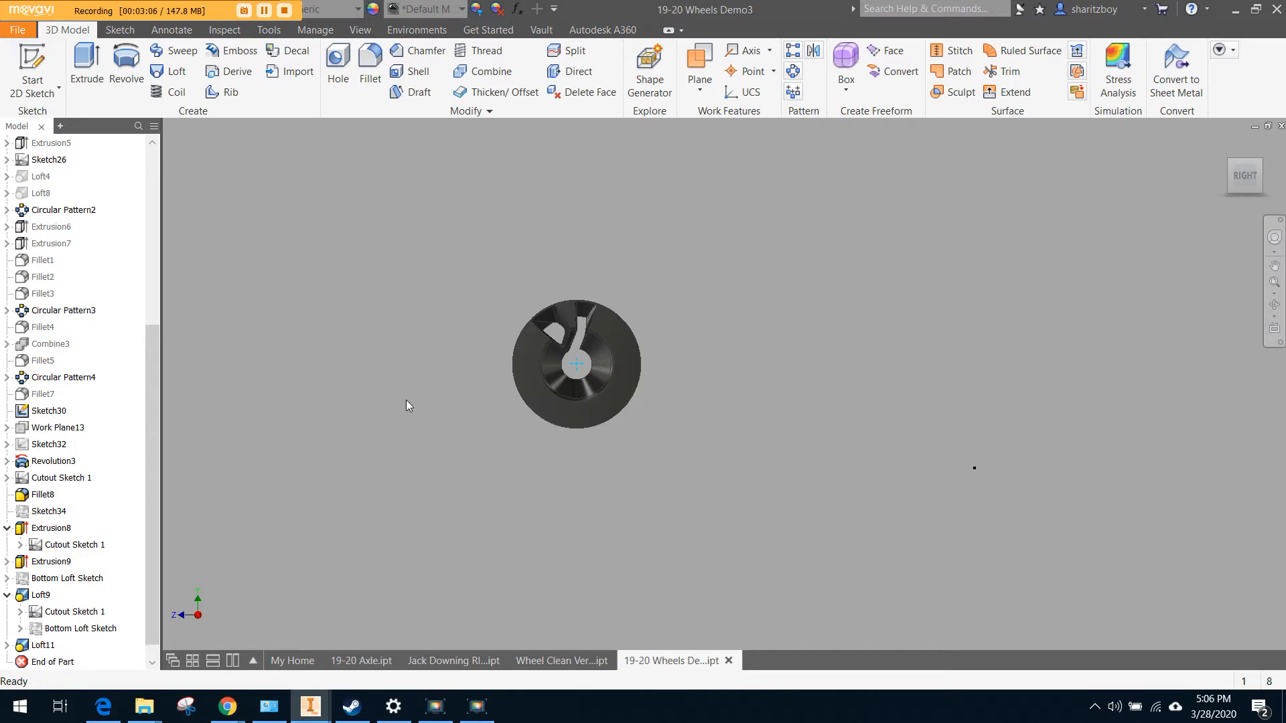
key("Home")
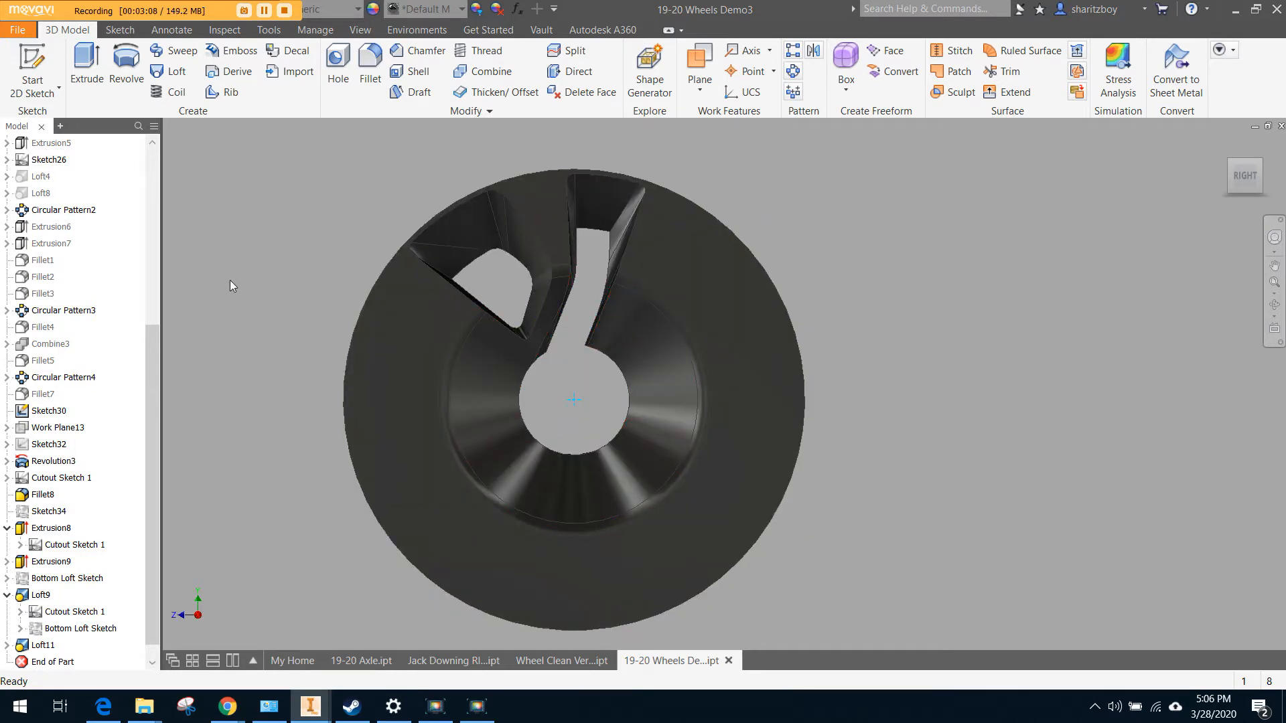
key("ctrl+s")
Circular-pattern the two loft cuts, Loft9 and Loft11, around the wheel's axis with 5 occurrences over 360 deg
left_click(796, 73)
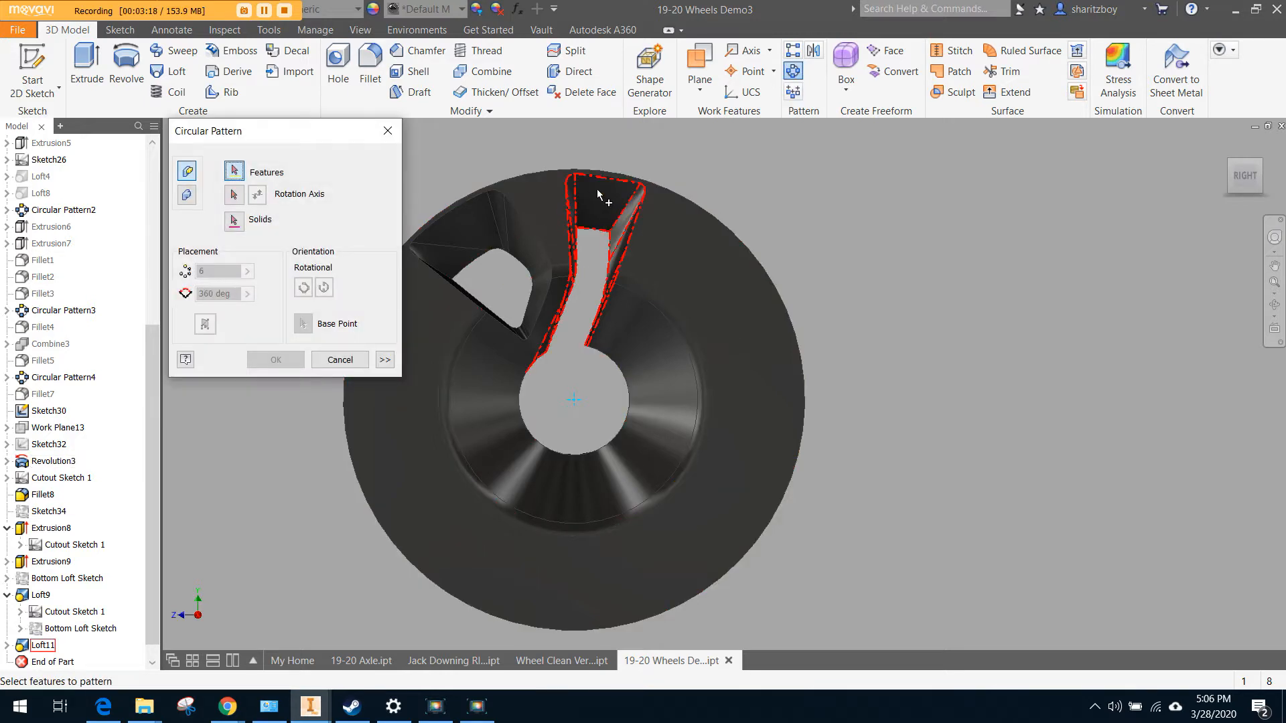
left_click(598, 194)
left_click(493, 223)
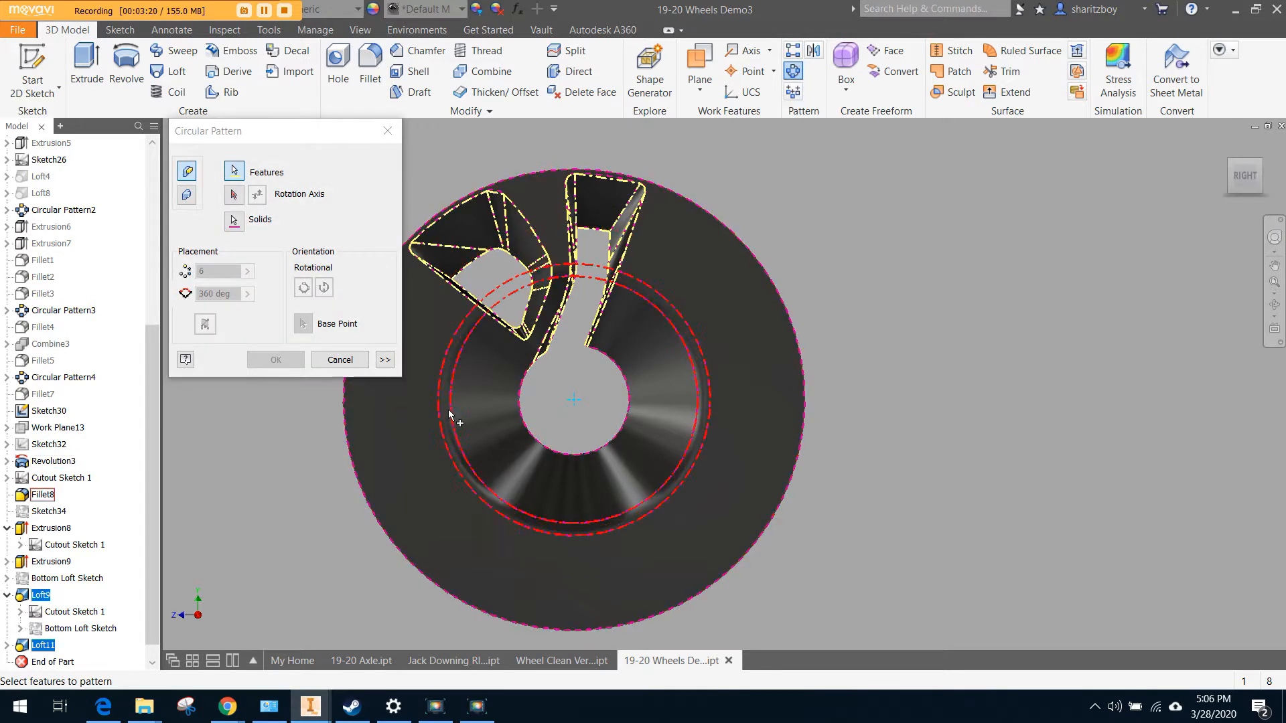
left_click(234, 194)
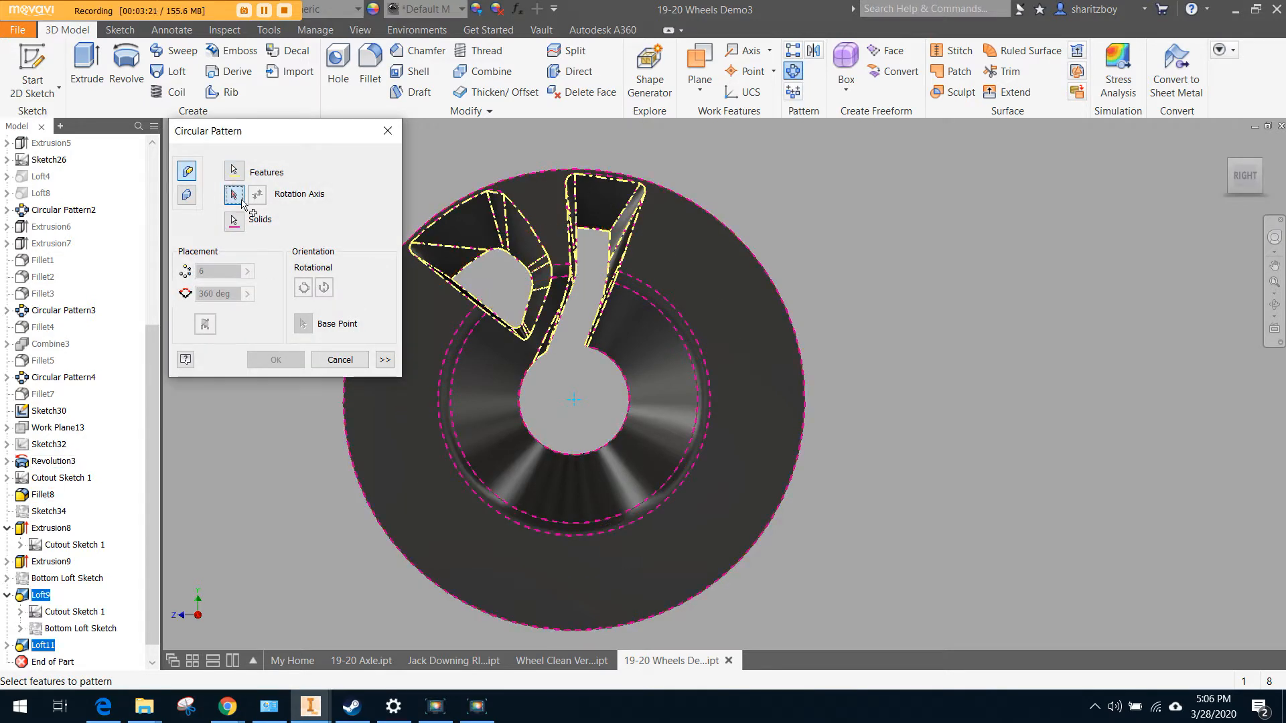
left_click(708, 256)
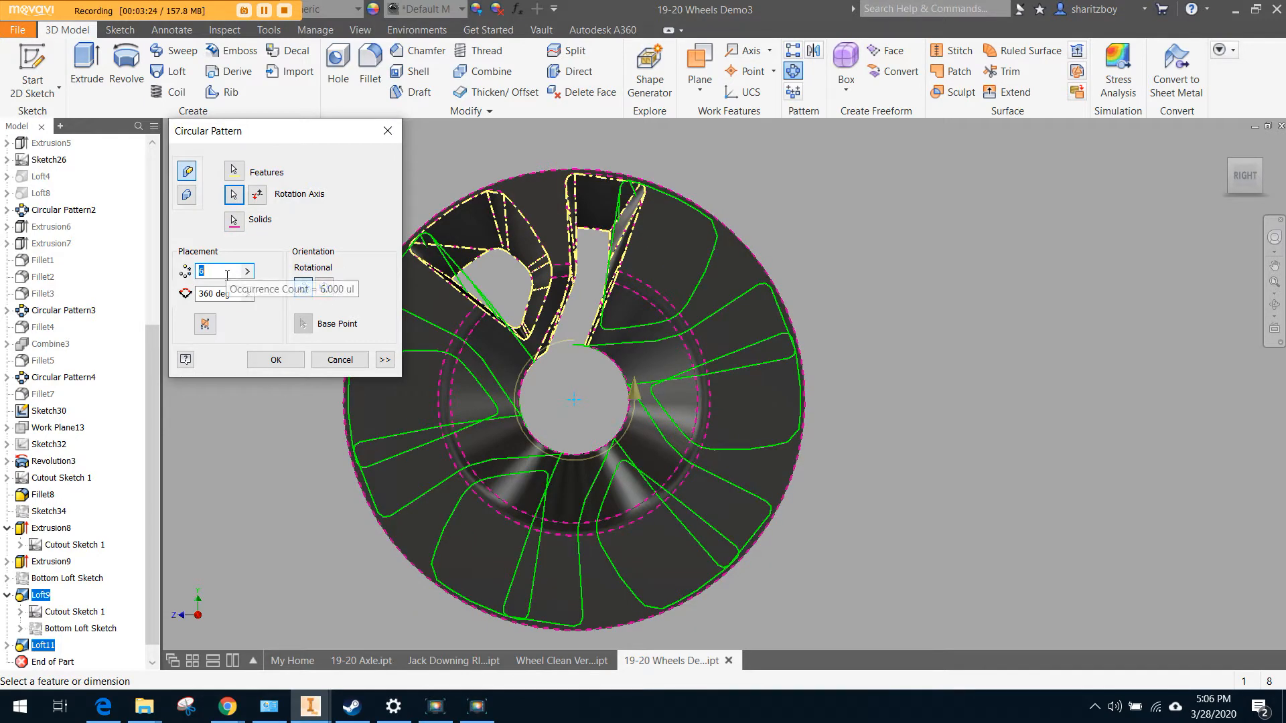
type("5")
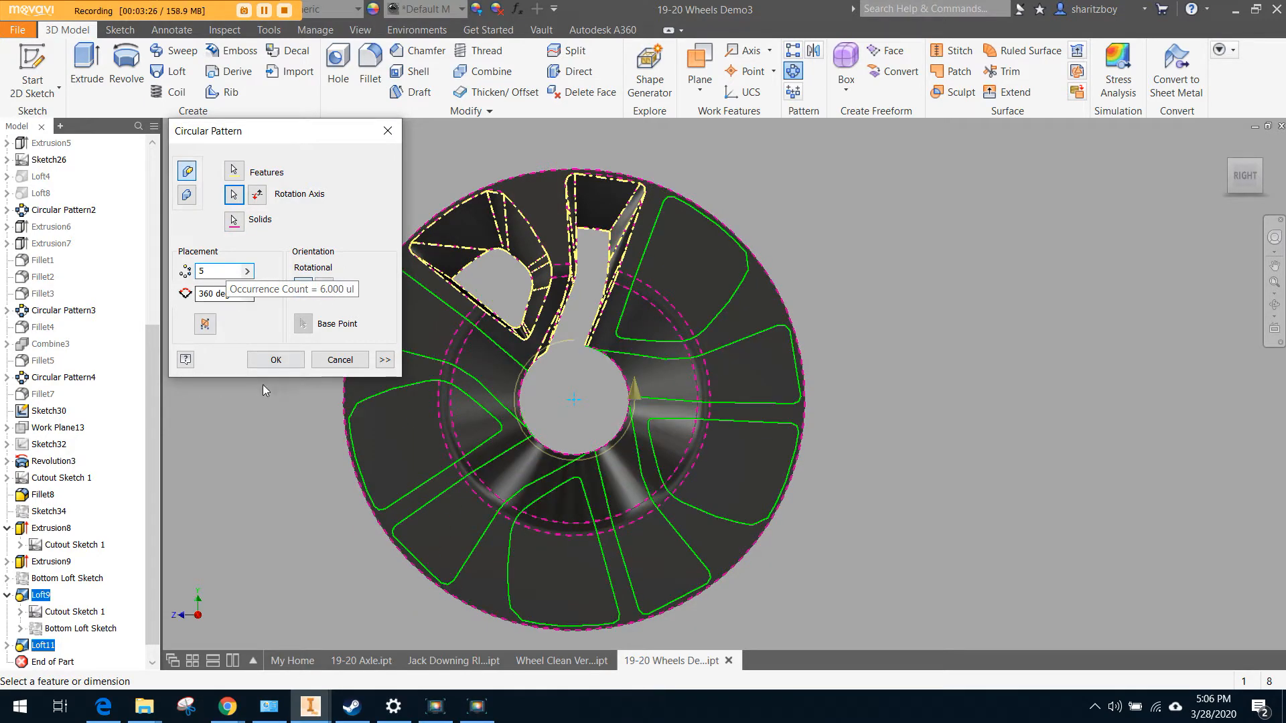
left_click(275, 359)
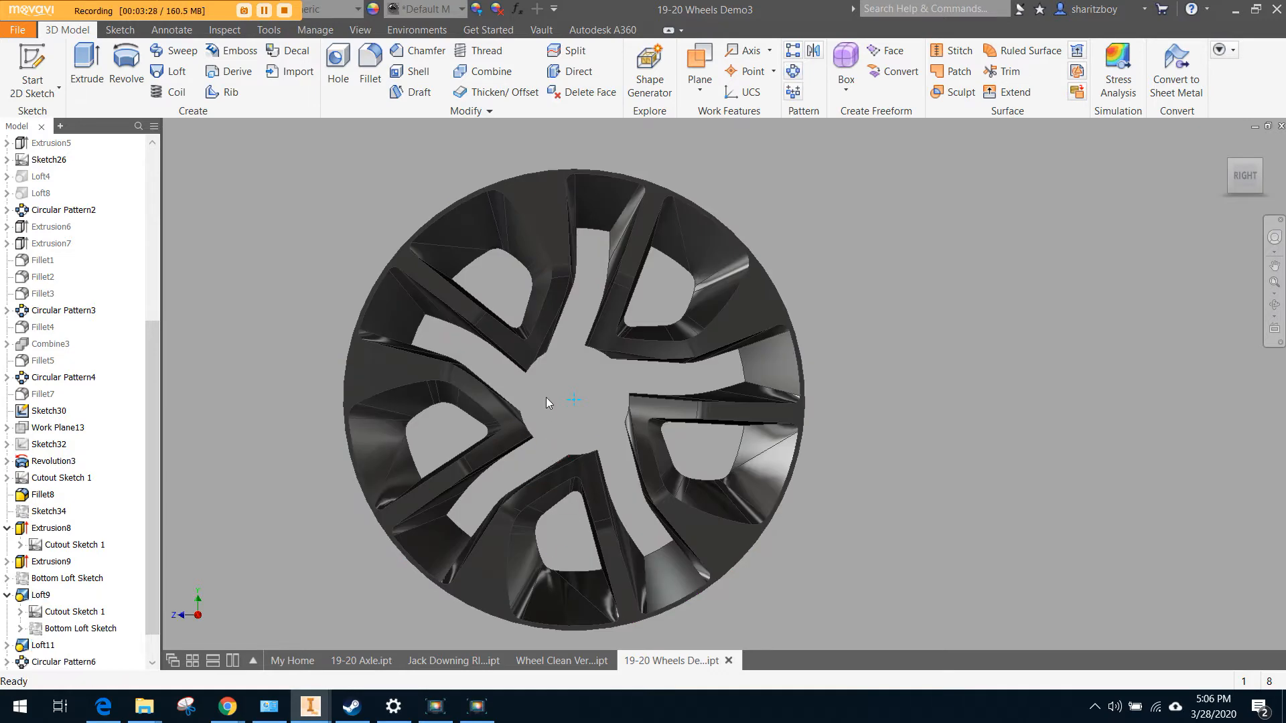
Examine the patterned spokes and their inner ends around the hub opening, temporarily displaying Cutout Sketch 1 for comparison
middle_click_drag(890, 431, 667, 442, "shift")
scroll(589, 388, "down", 5)
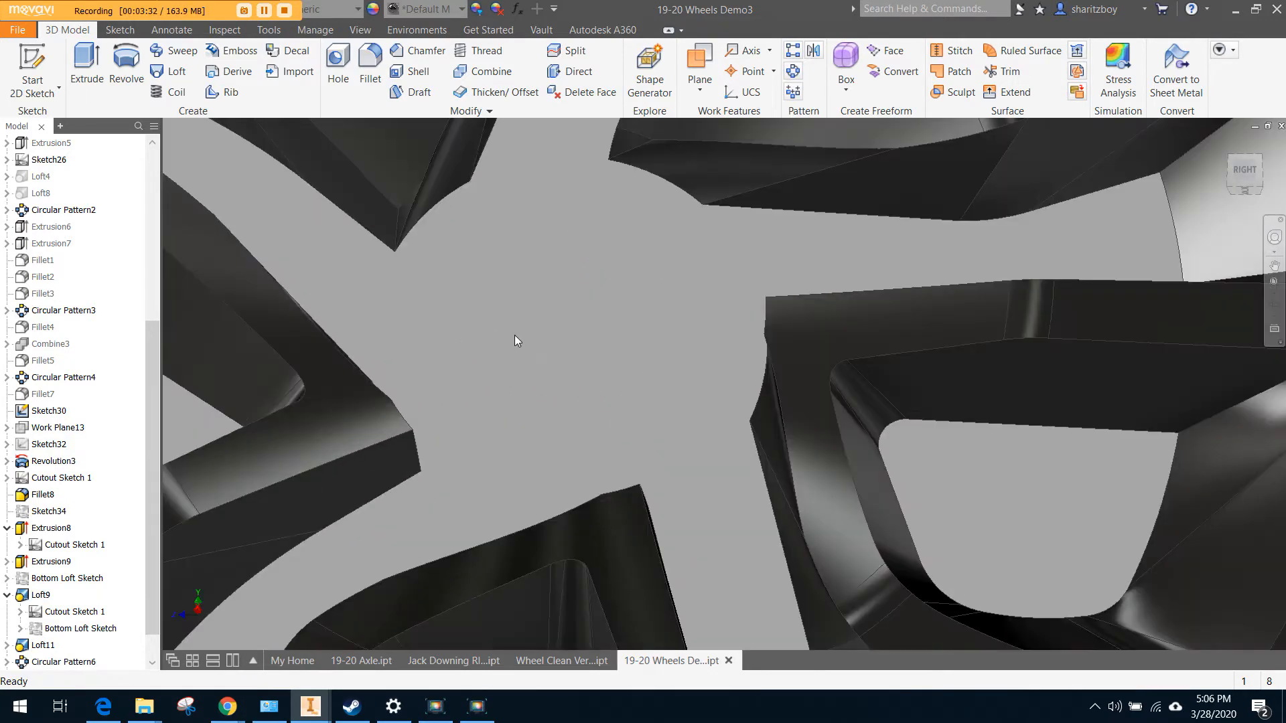
scroll(419, 264, "up", 5)
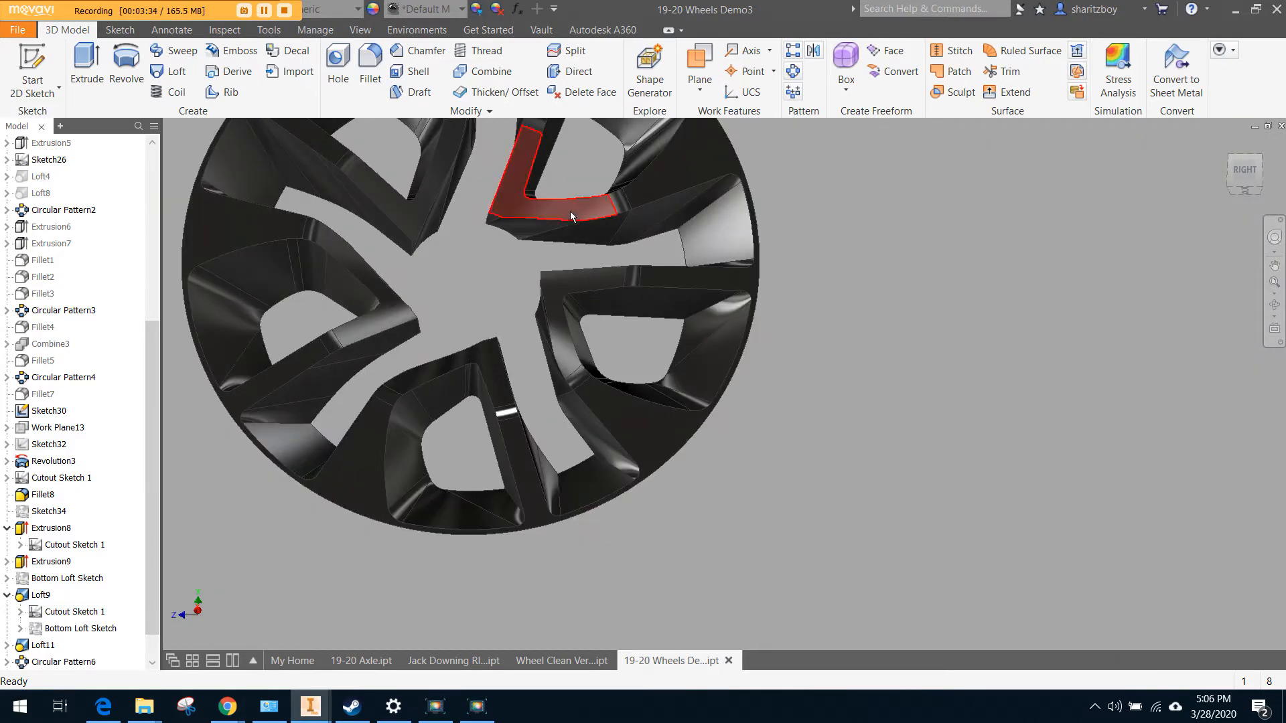
middle_click_drag(796, 201, 805, 268, "shift")
scroll(805, 268, "up", 3)
middle_click_drag(799, 369, 791, 288, "shift")
right_click(74, 544)
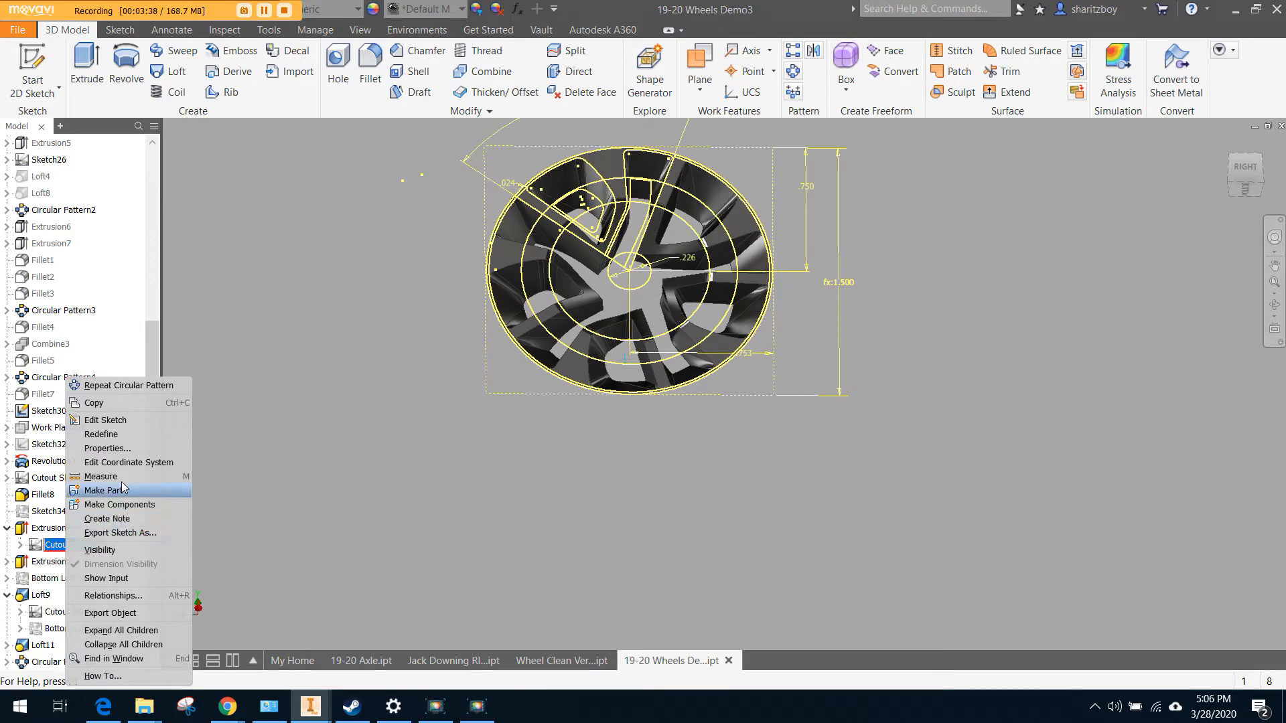
left_click(99, 550)
middle_click_drag(814, 243, 812, 275, "shift")
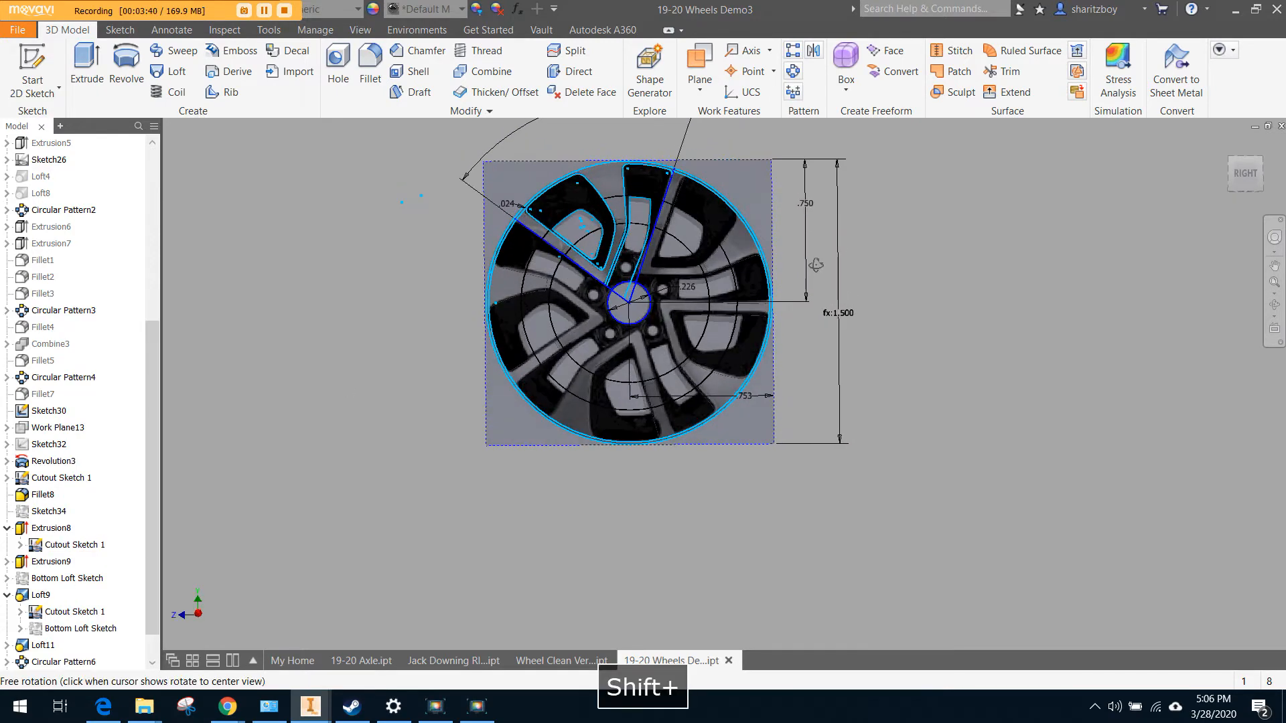
right_click(98, 545)
left_click(133, 554)
middle_click_drag(513, 559, 502, 314, "shift")
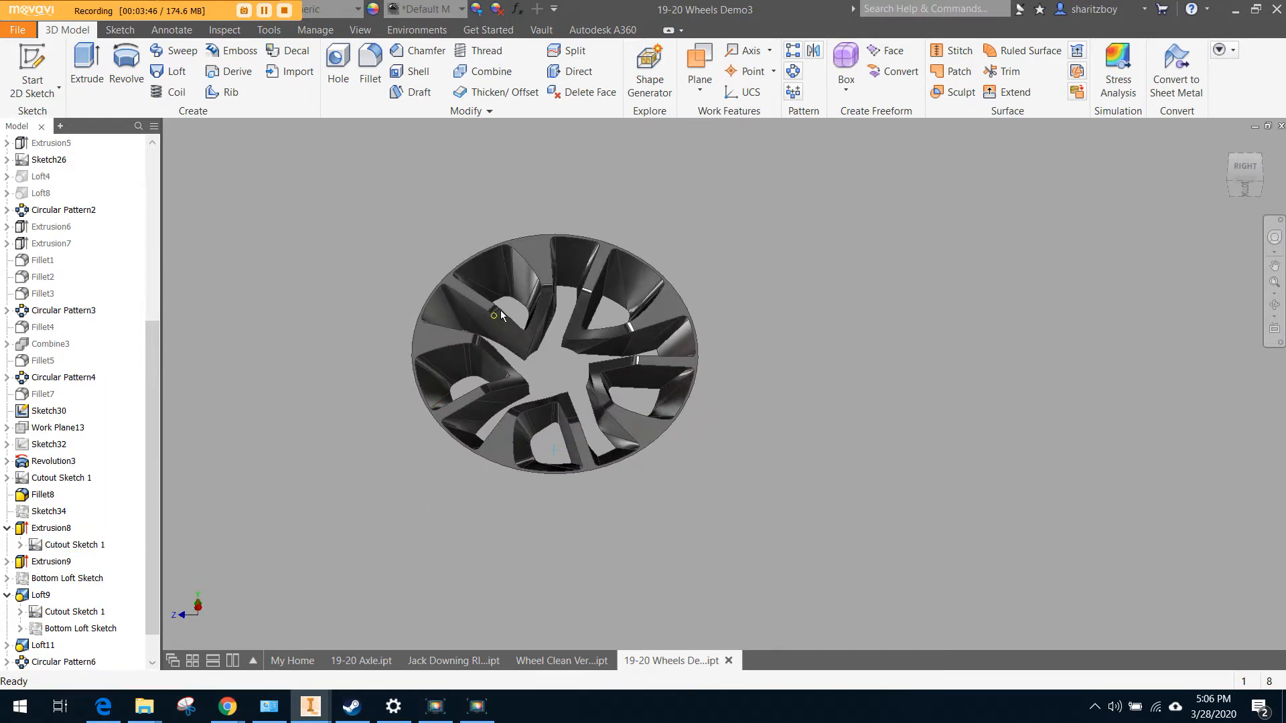
scroll(528, 273, "down", 3)
scroll(572, 391, "down", 3)
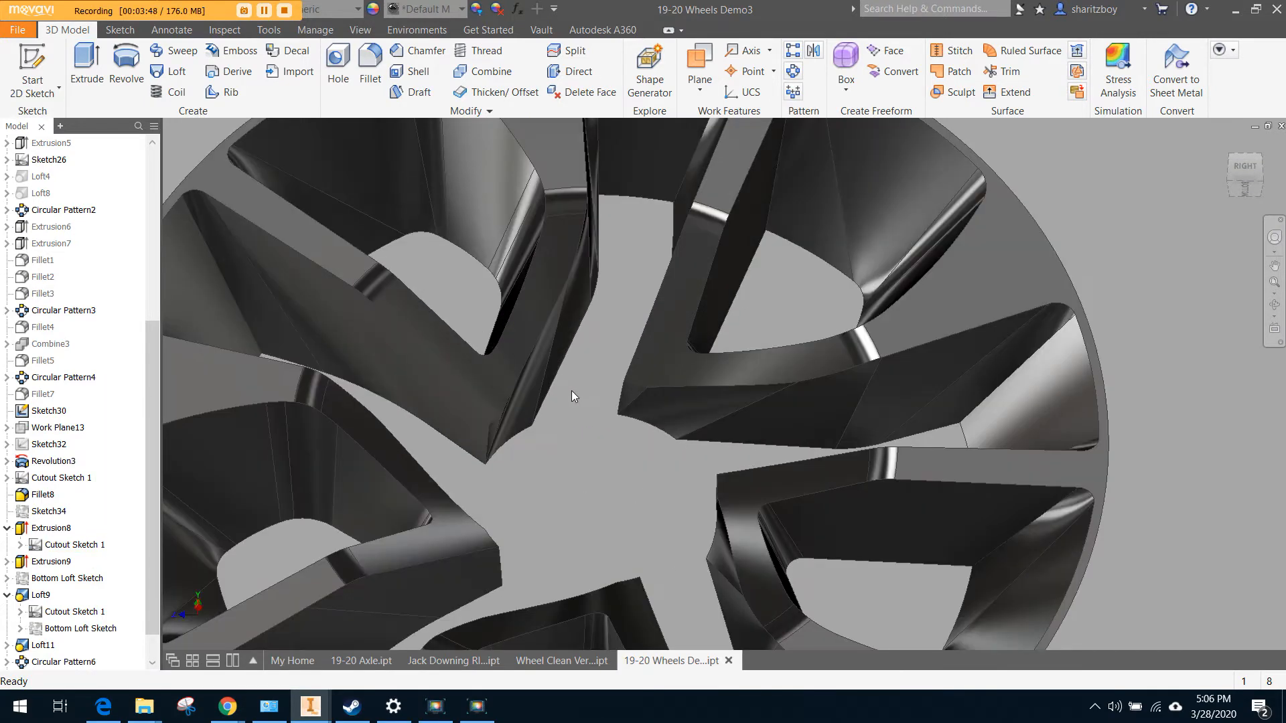
scroll(584, 396, "down", 3)
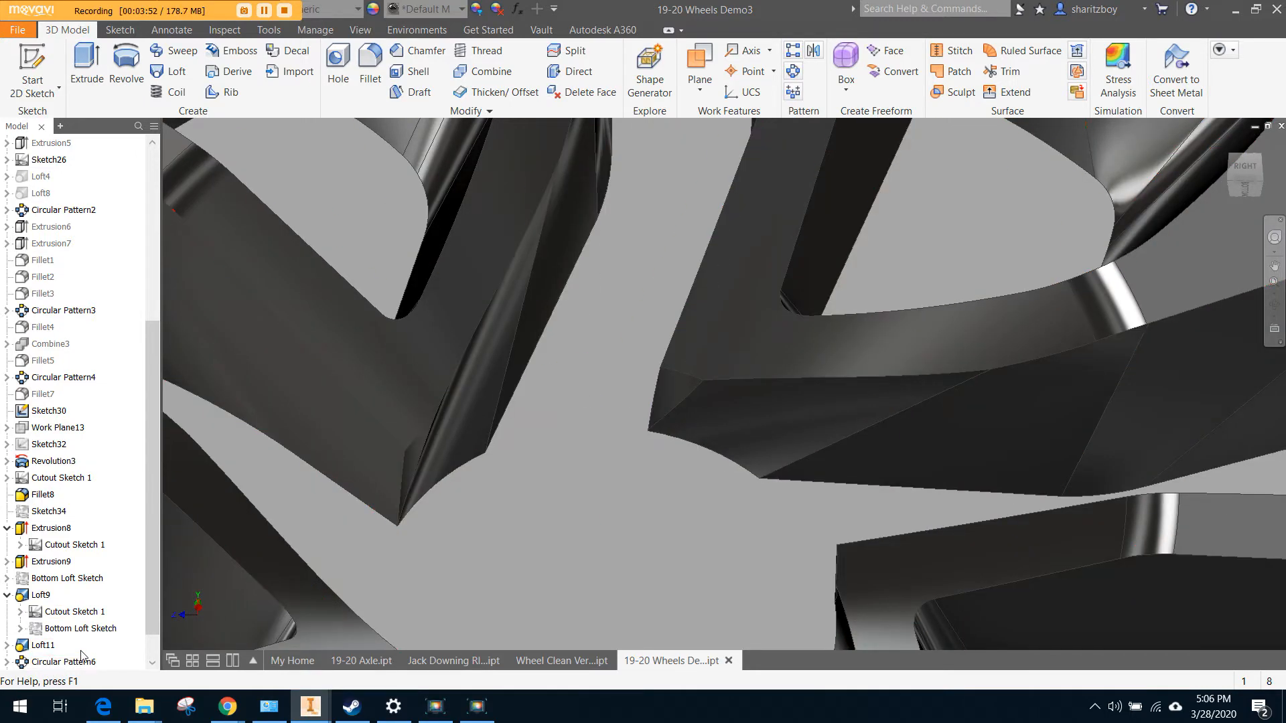
Roll the part history back by moving the End of Part marker above Circular Pattern6
scroll(78, 653, "down", 2)
left_click_drag(61, 647, 61, 630)
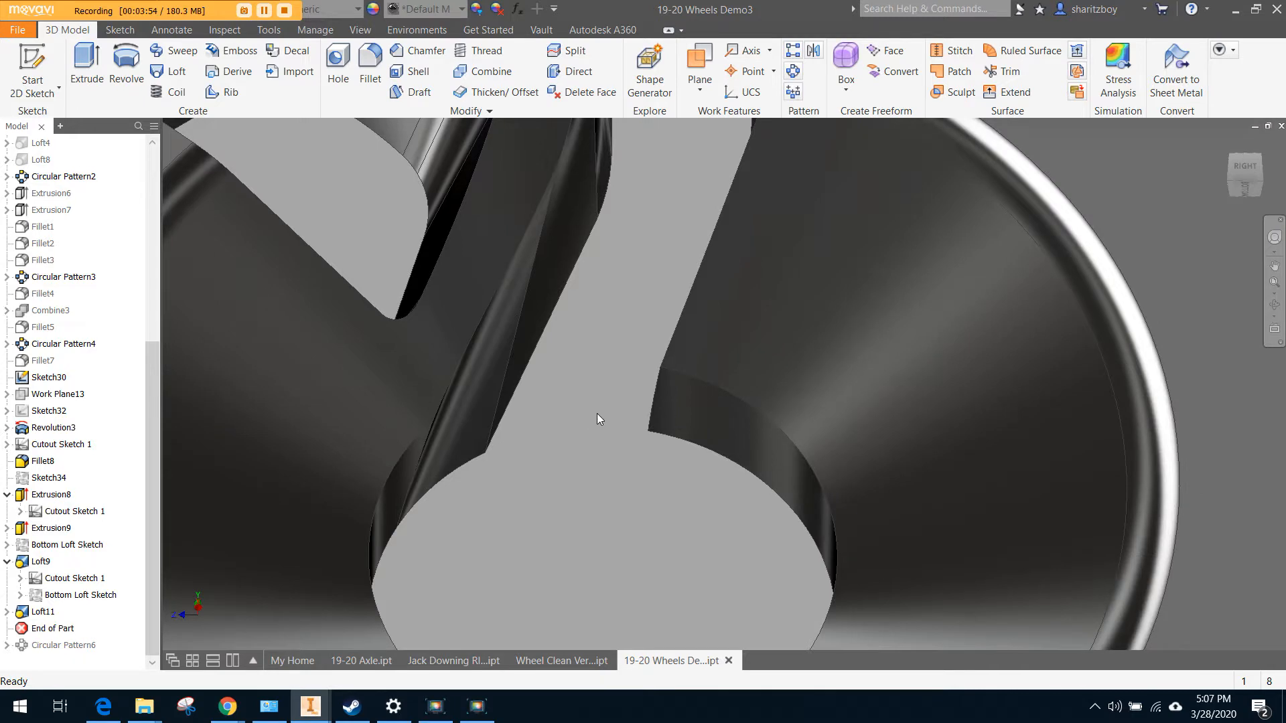
scroll(596, 412, "up", 5)
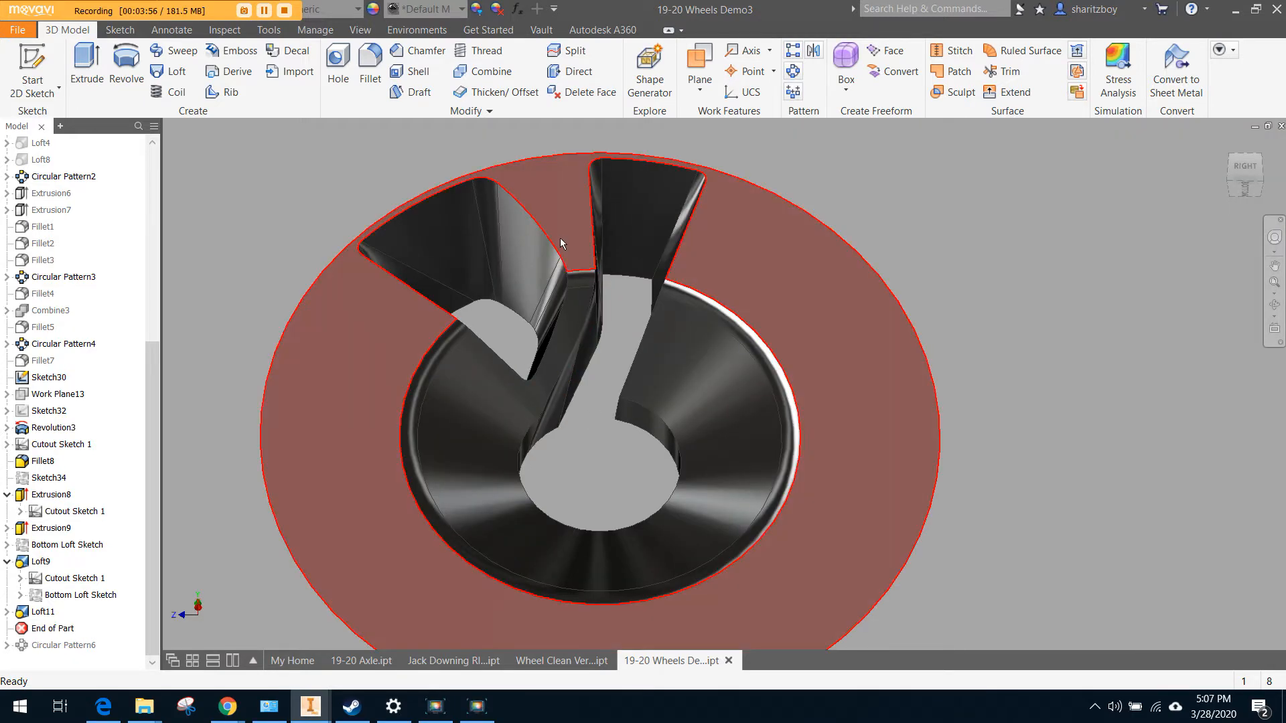
Set up a fillet of radius 0.02 in on the two outer corner edges inside the narrow slot cutout
key("f")
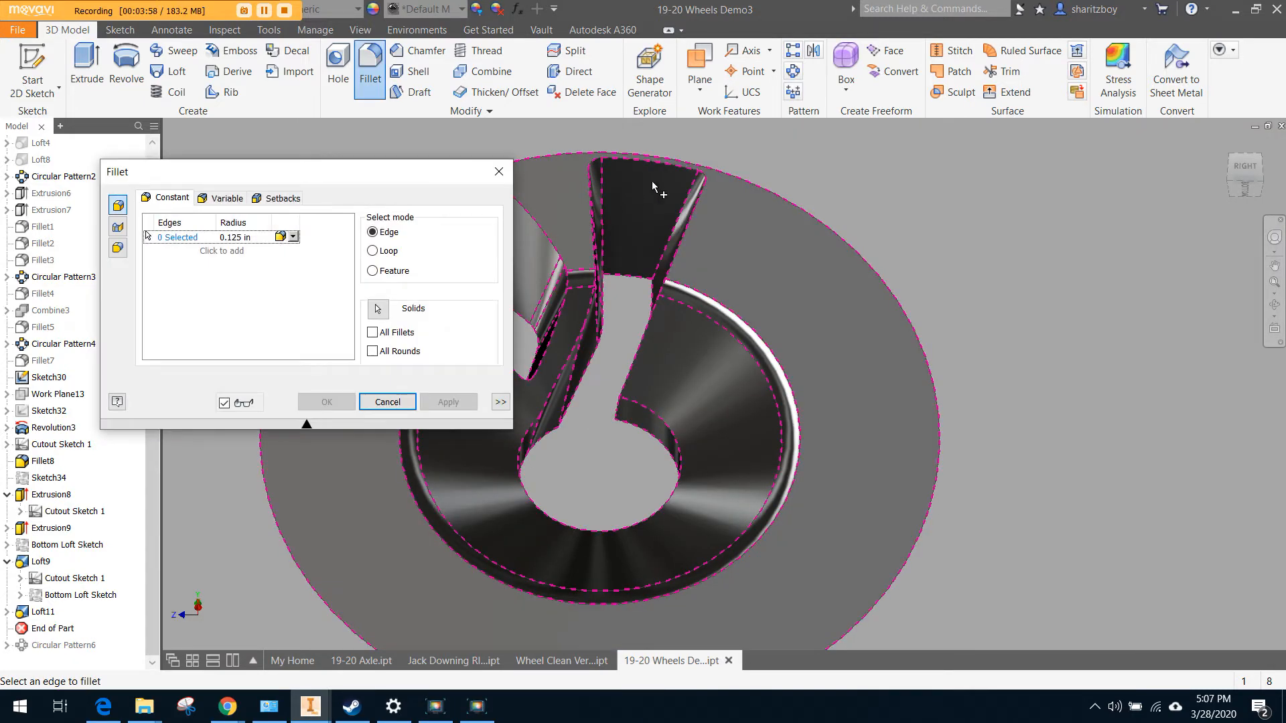
middle_click_drag(645, 182, 770, 178)
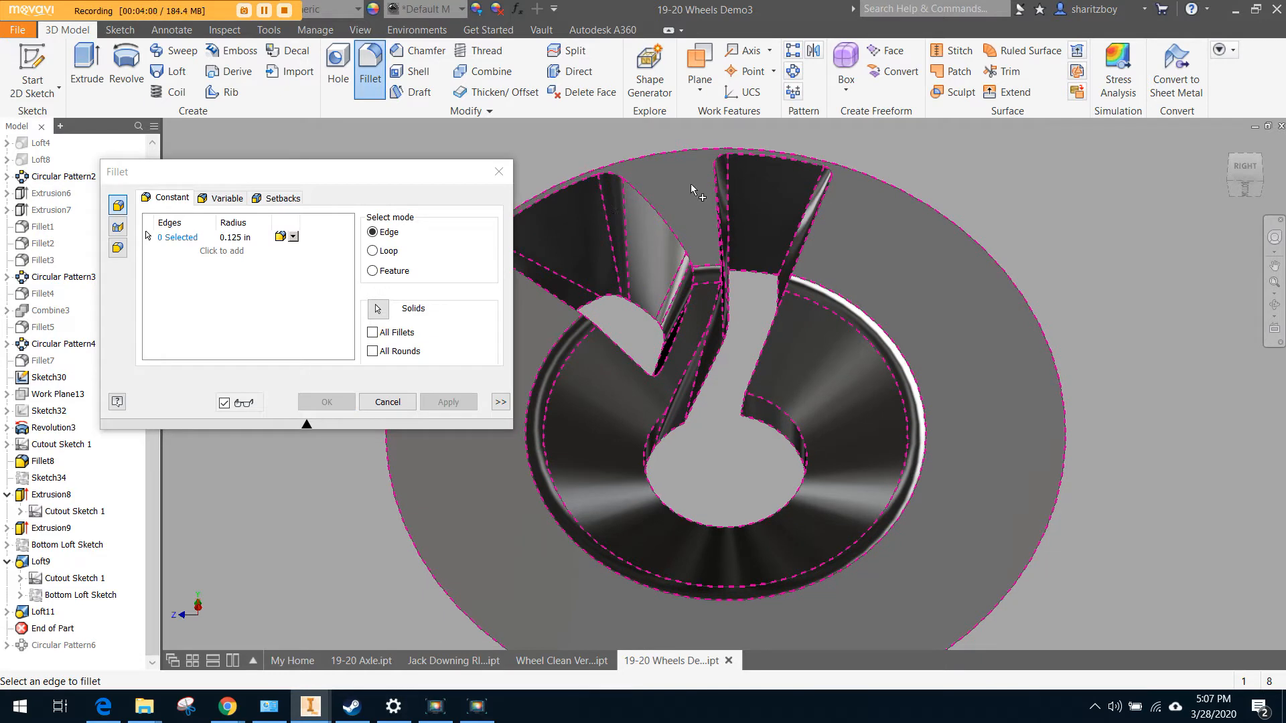
left_click(729, 184)
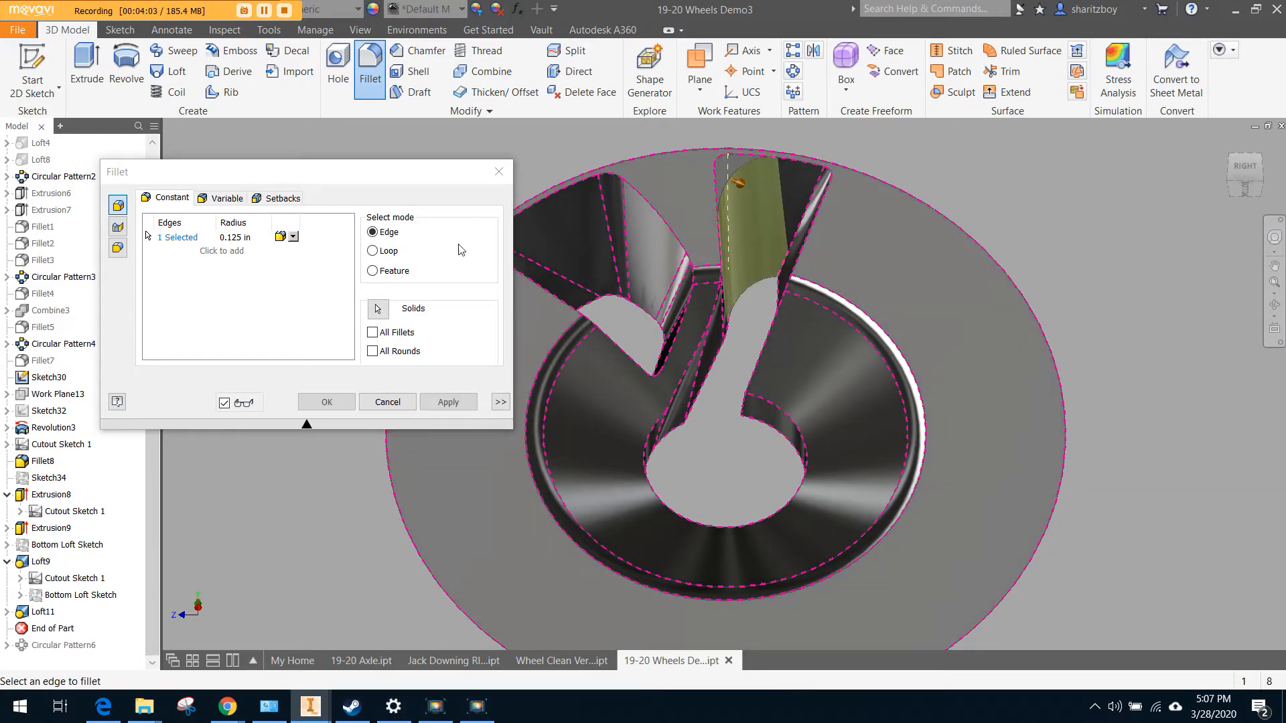
left_click(251, 238)
type(".1")
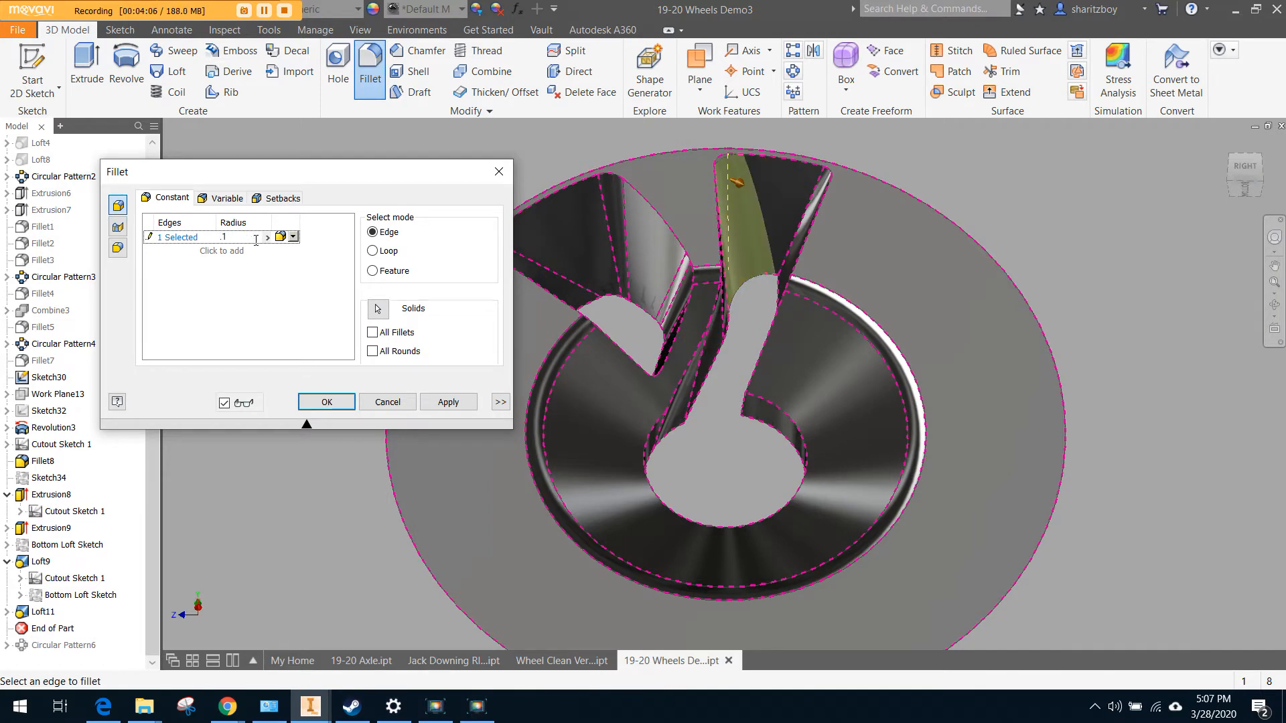
key("BackSpace")
type("02")
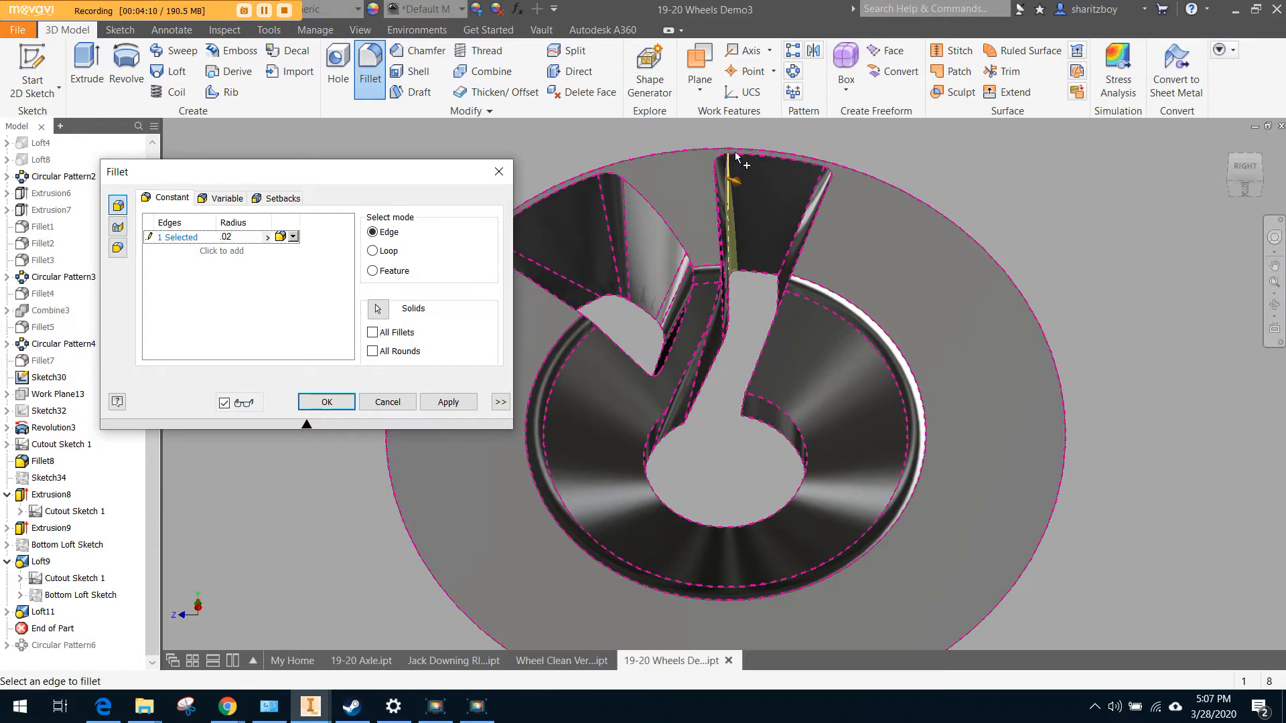
scroll(736, 157, "up", 3)
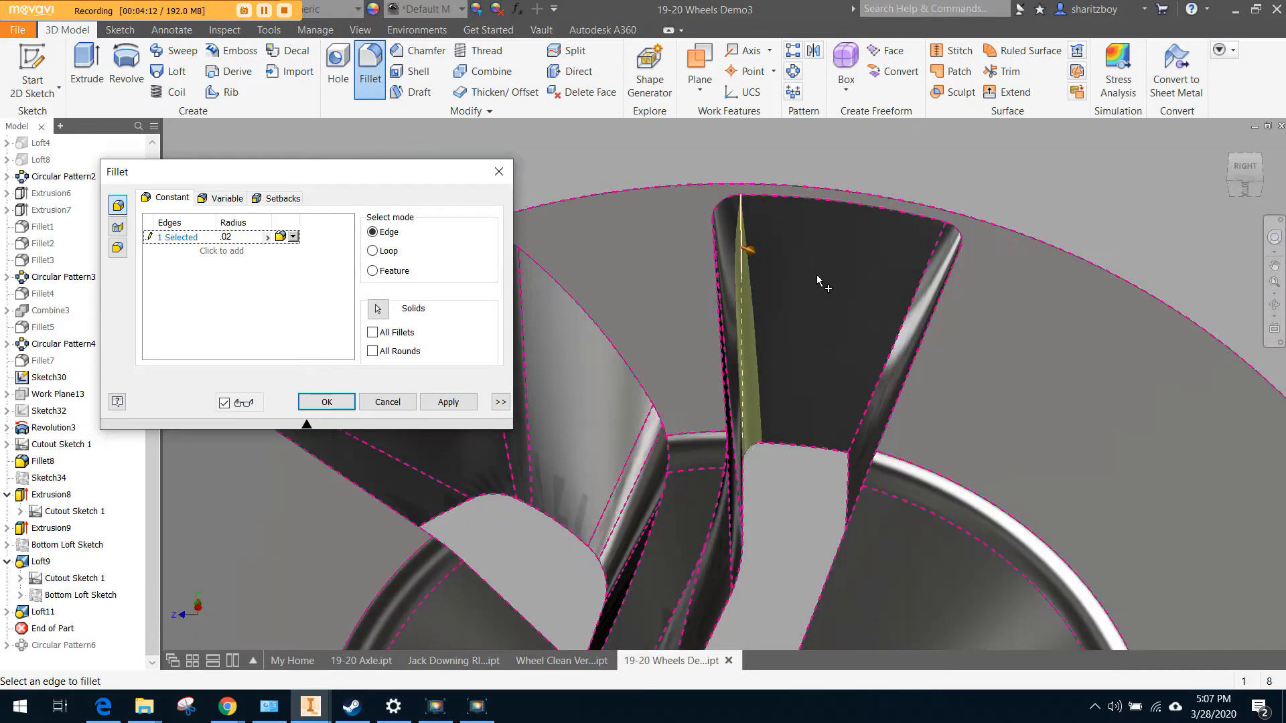
left_click(938, 249)
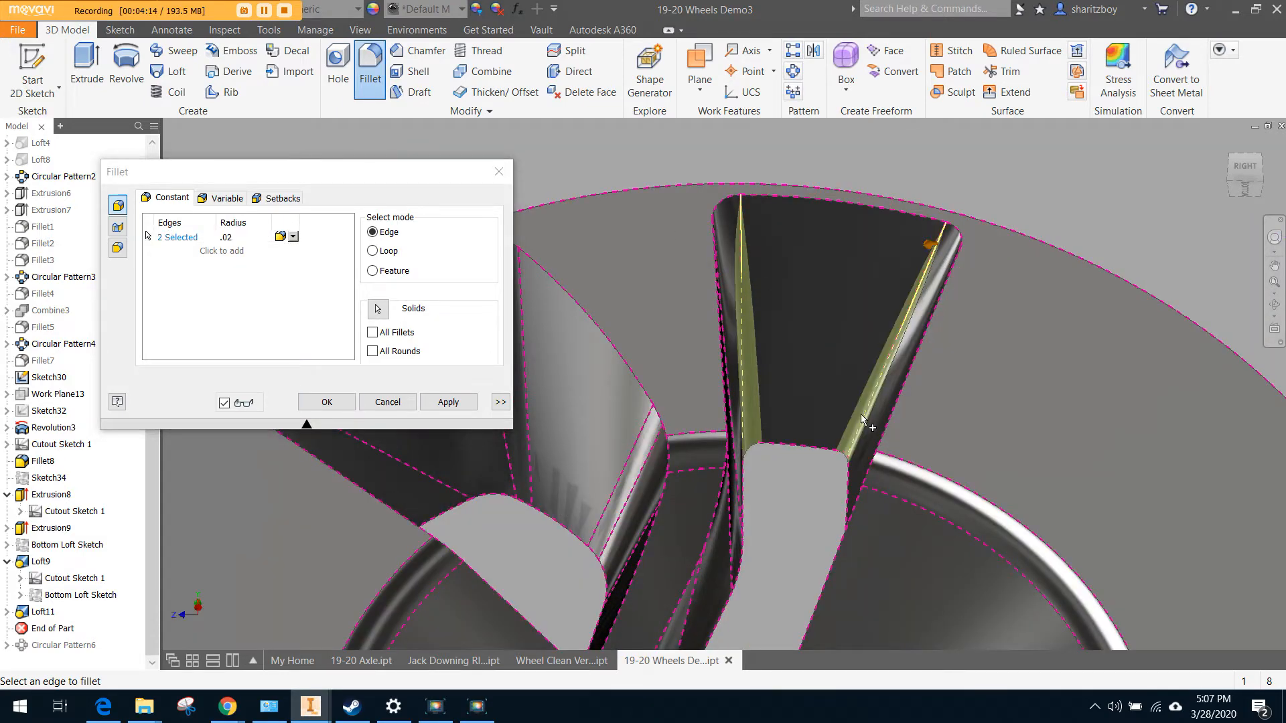
Add the slot's corner edge at the hub opening and two crease edges along the opposite slot wall to the fillet selection
scroll(863, 417, "down", 5)
middle_click_drag(862, 464, 937, 355)
scroll(934, 350, "up", 3)
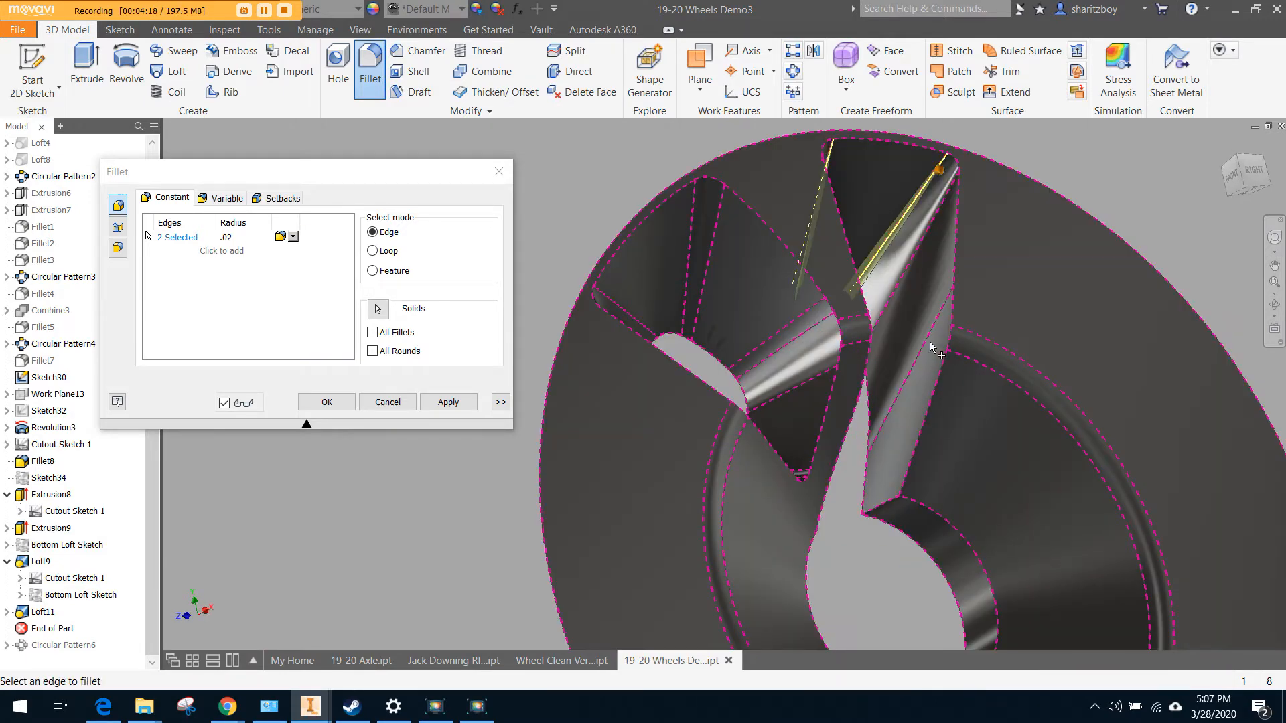
left_click(885, 506)
scroll(830, 513, "down", 3)
middle_click_drag(830, 514, 733, 492, "shift")
scroll(667, 471, "up", 2)
scroll(667, 472, "up", 2)
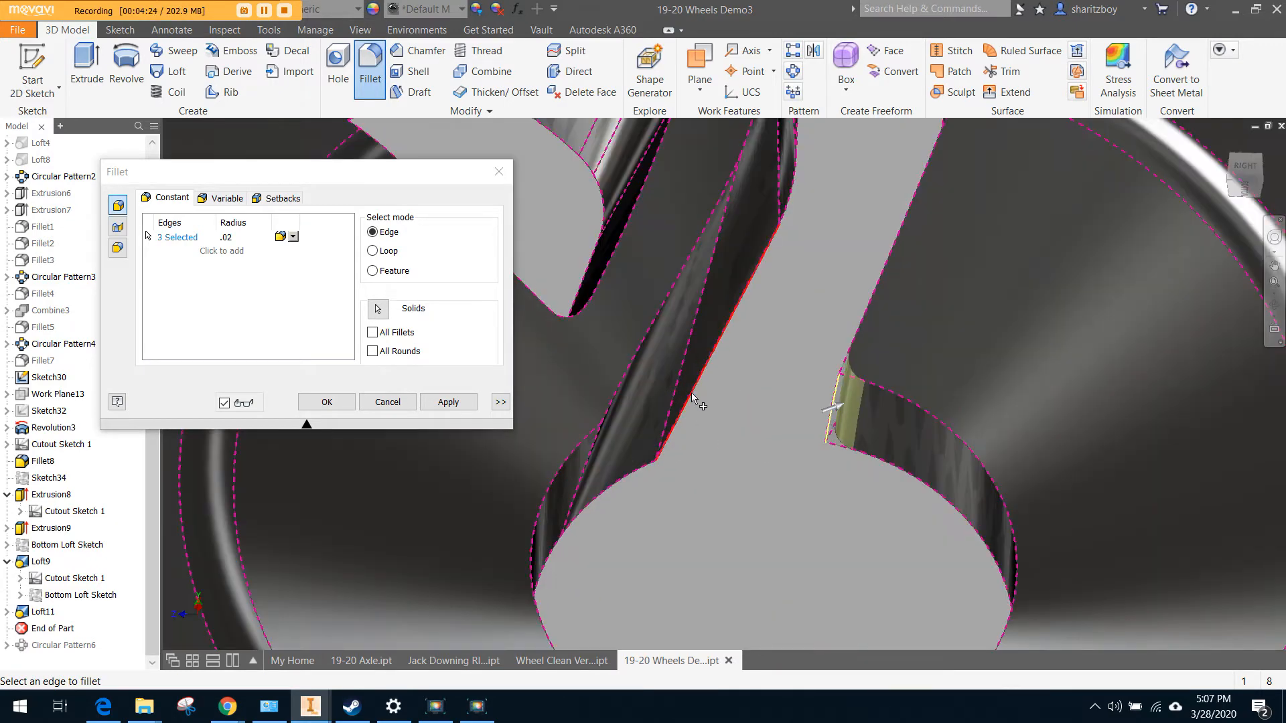
left_click(675, 381)
scroll(710, 410, "down", 3)
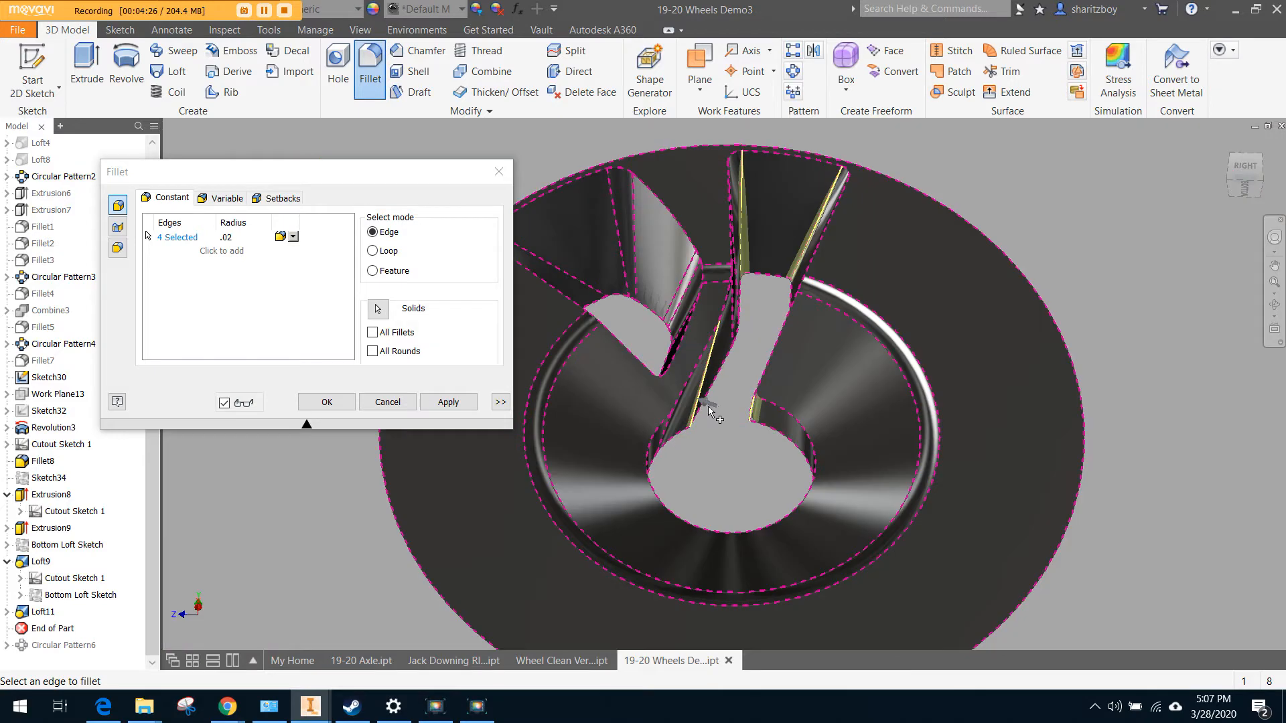
scroll(749, 308, "up", 3)
left_click(717, 310)
middle_click_drag(717, 310, 647, 387, "shift")
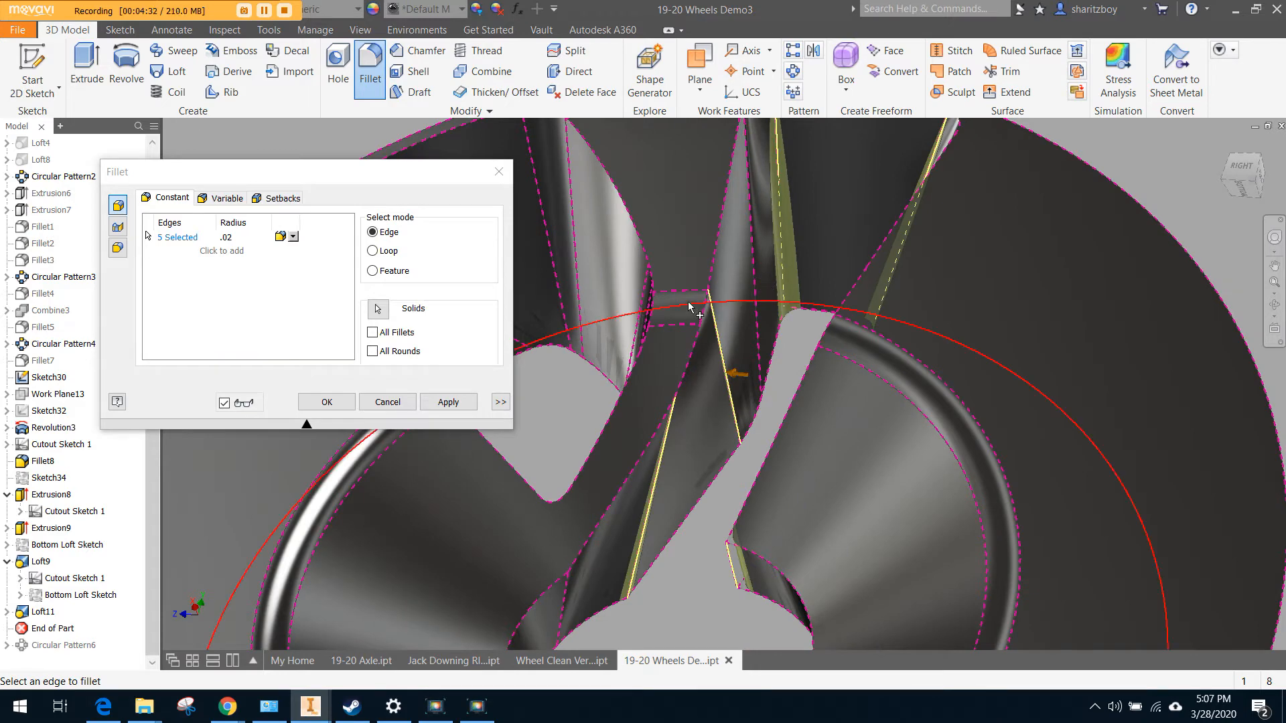
Try adding the front edges around the enclosed cutout to the 0.02 in fillet, and remove them from the selection
scroll(681, 363, "down", 3)
middle_click_drag(650, 461, 786, 408)
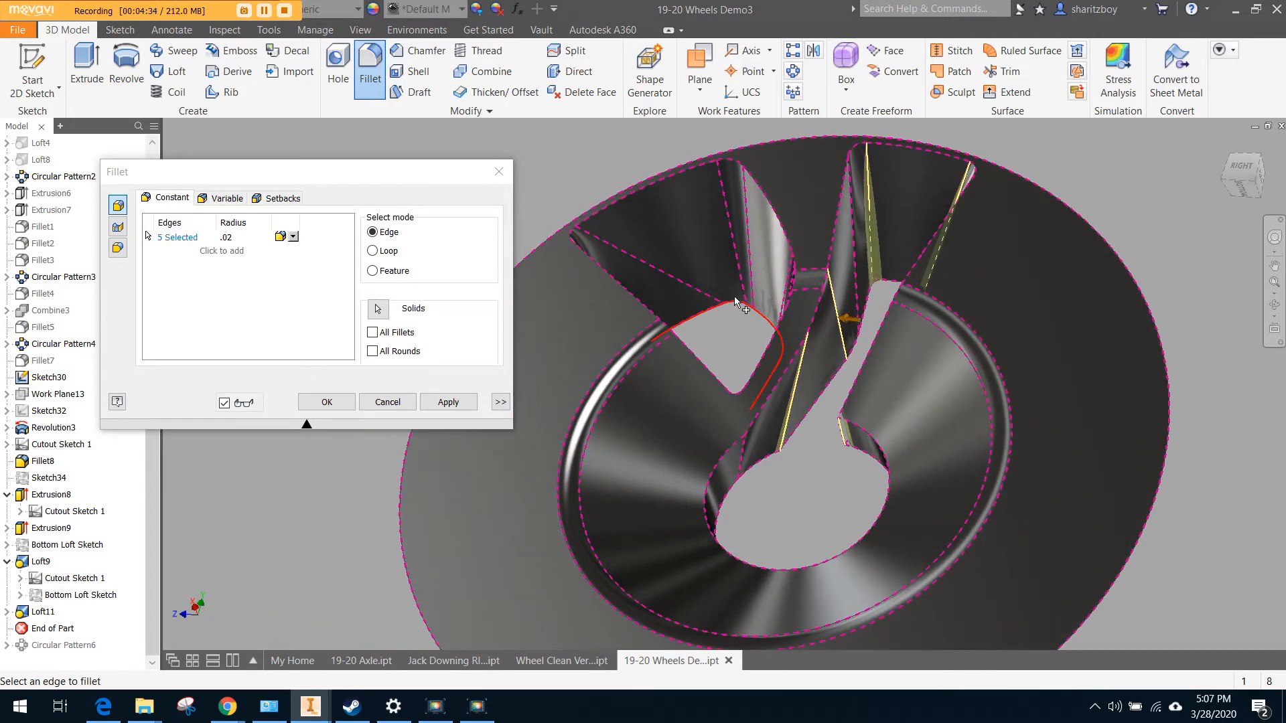
middle_click_drag(737, 254, 792, 352, "shift")
middle_click_drag(718, 190, 749, 259)
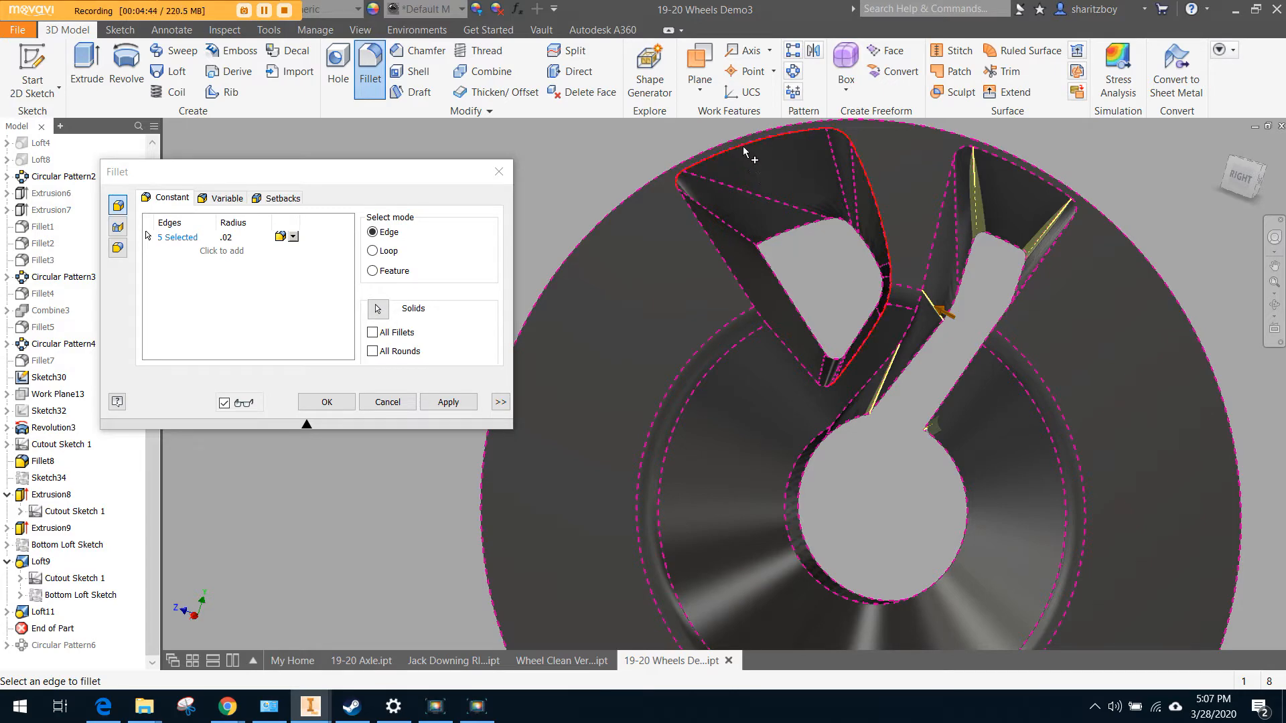
left_click(731, 179)
left_click(710, 241)
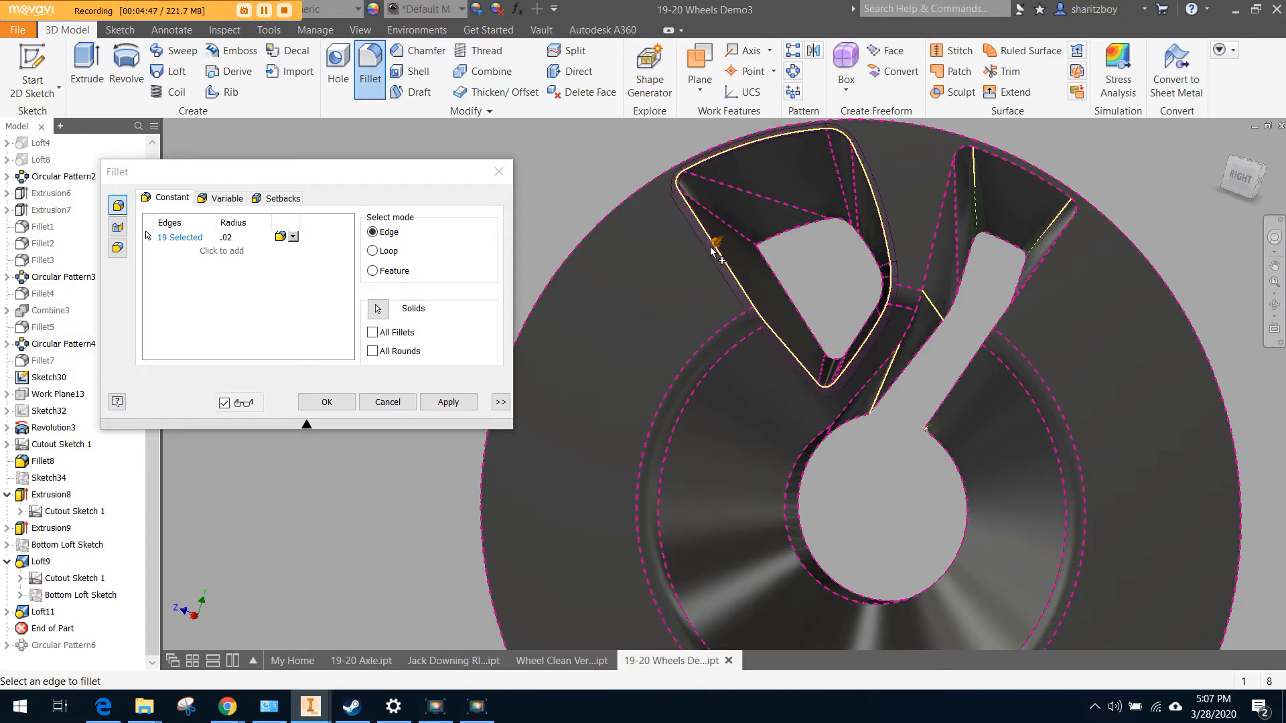
scroll(810, 379, "down", 5)
scroll(855, 367, "up", 4)
middle_click_drag(767, 252, 690, 345)
scroll(612, 225, "down", 2)
scroll(613, 227, "up", 4)
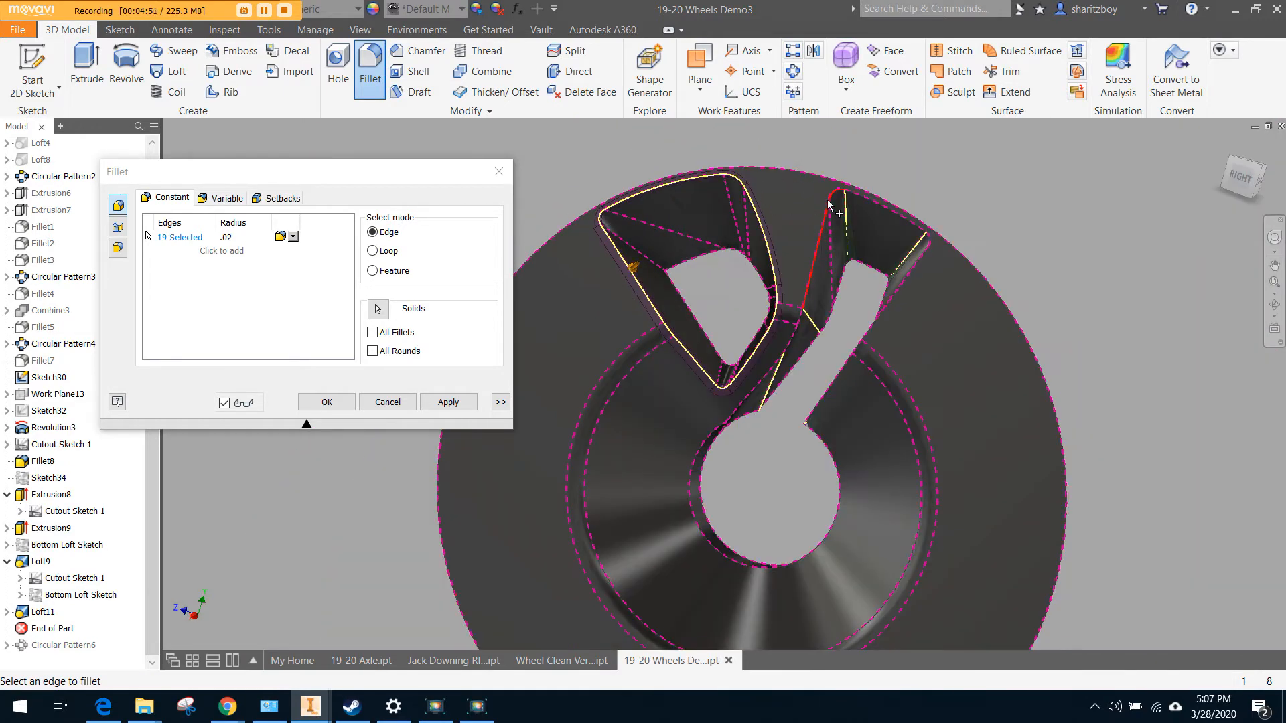
left_click(643, 195, "ctrl")
left_click(609, 239, "ctrl")
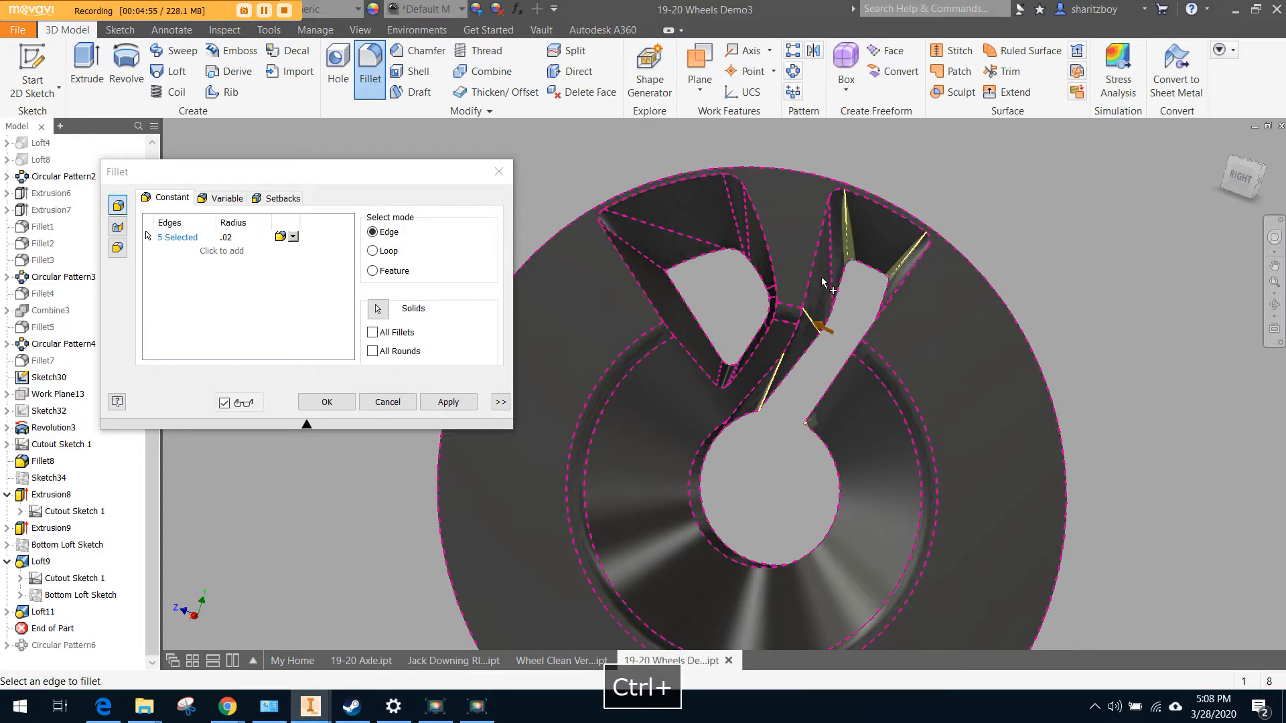
Complete the corner fillet, and fillet the front edge loops of the enclosed cutout and the slot with hub opening at 0.01 in using Loop selection
left_click(344, 400)
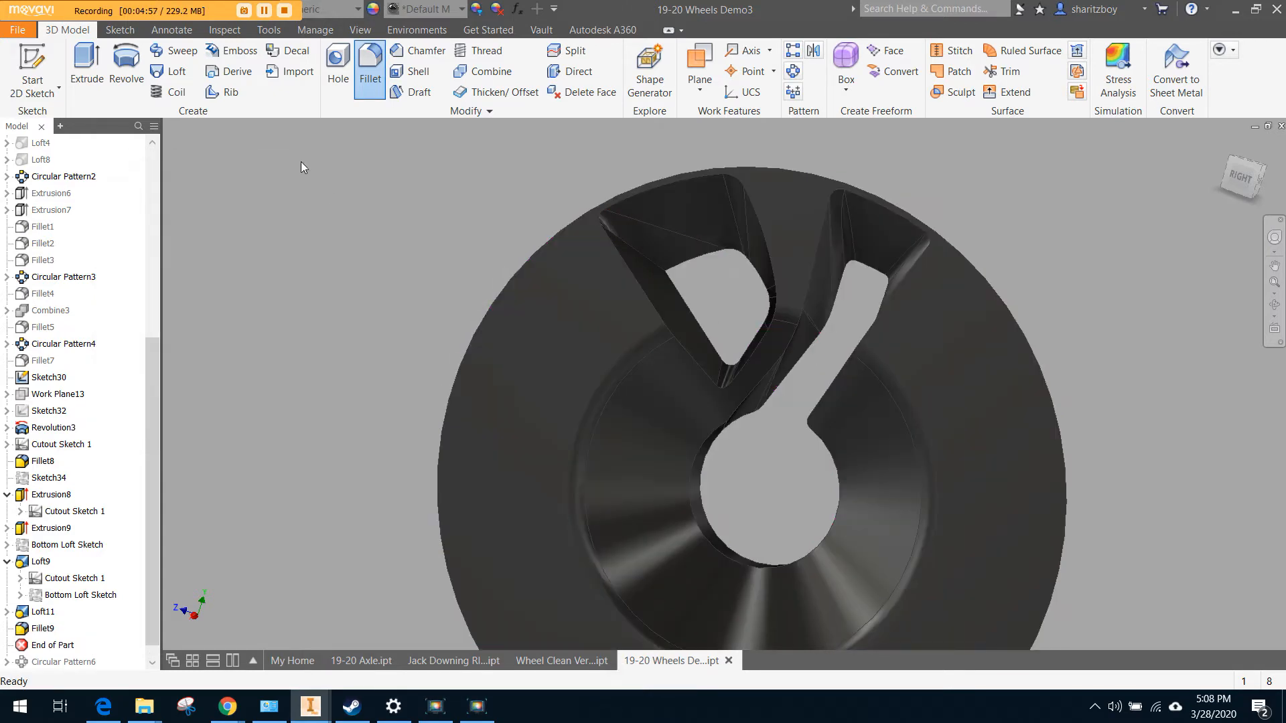
key("f")
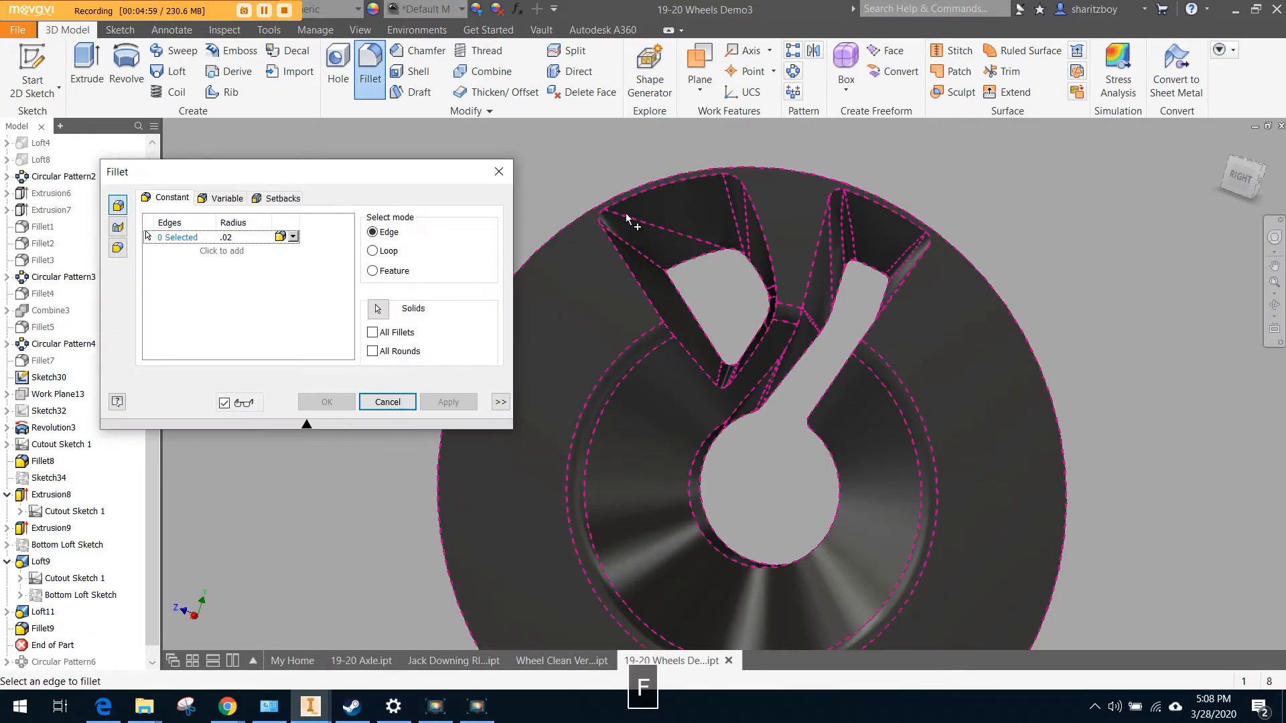
left_click(373, 250)
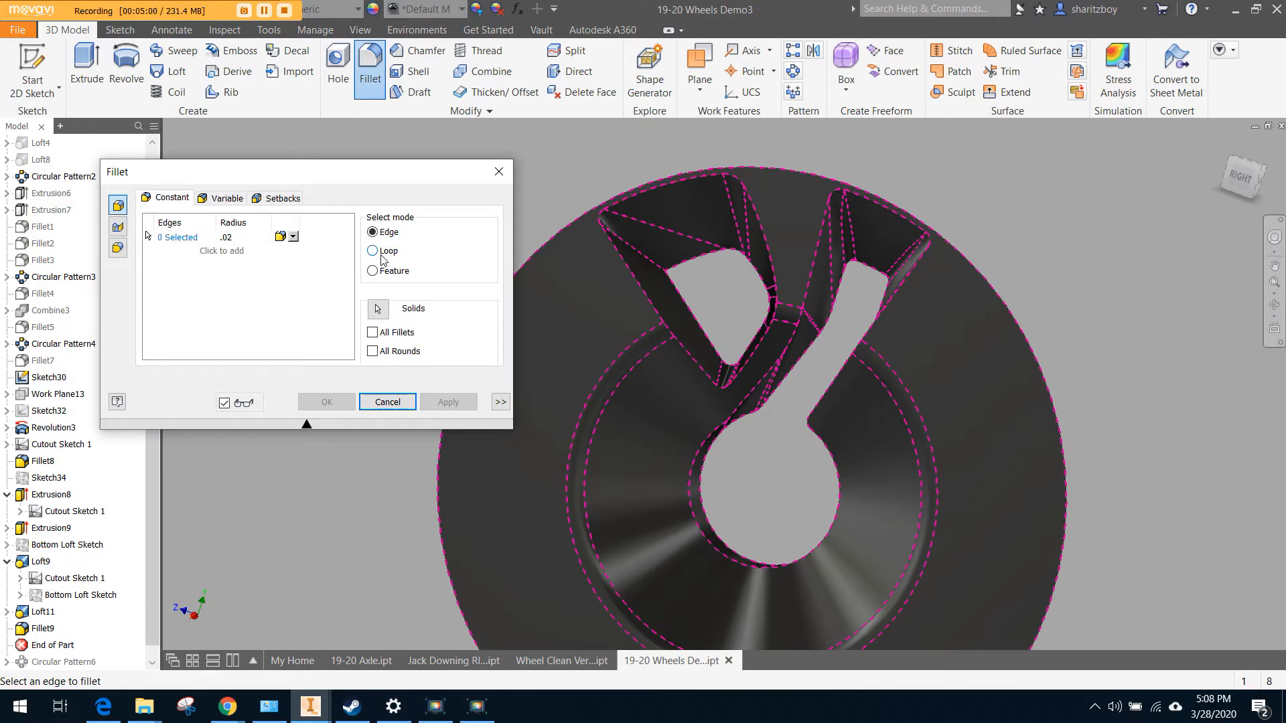
left_click(608, 209)
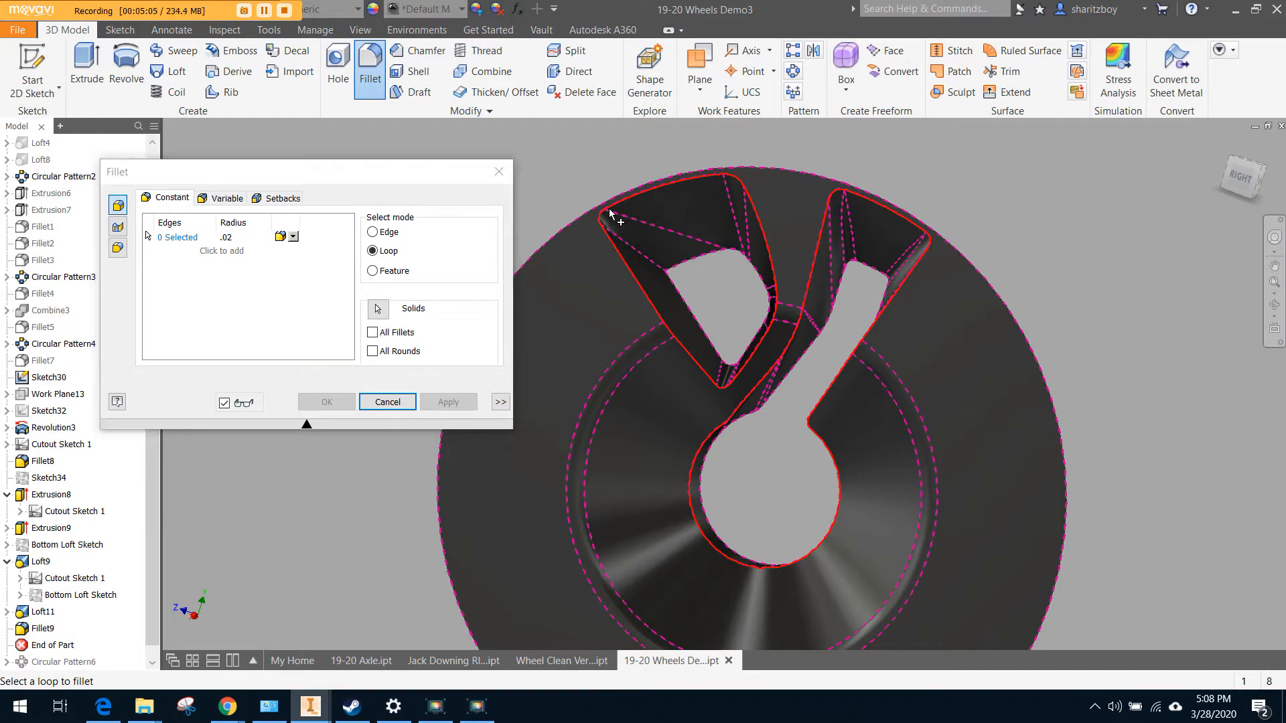
left_click(234, 239)
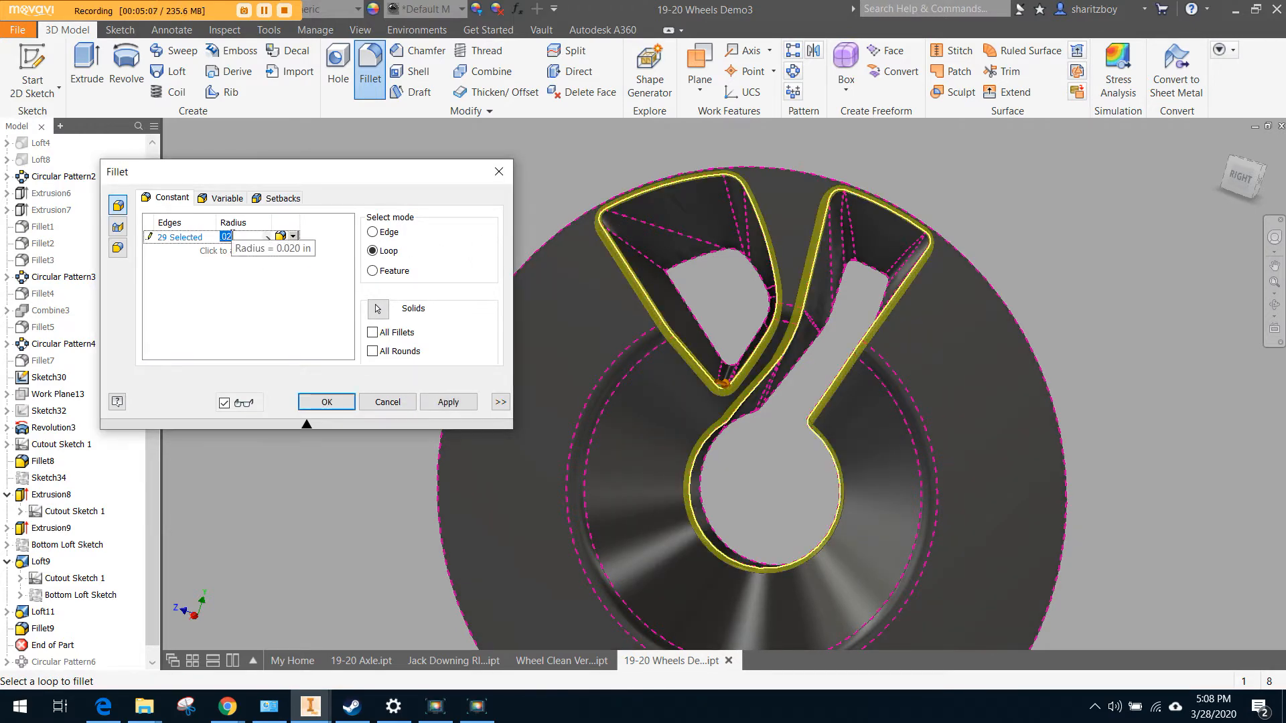
scroll(629, 237, "up", 4)
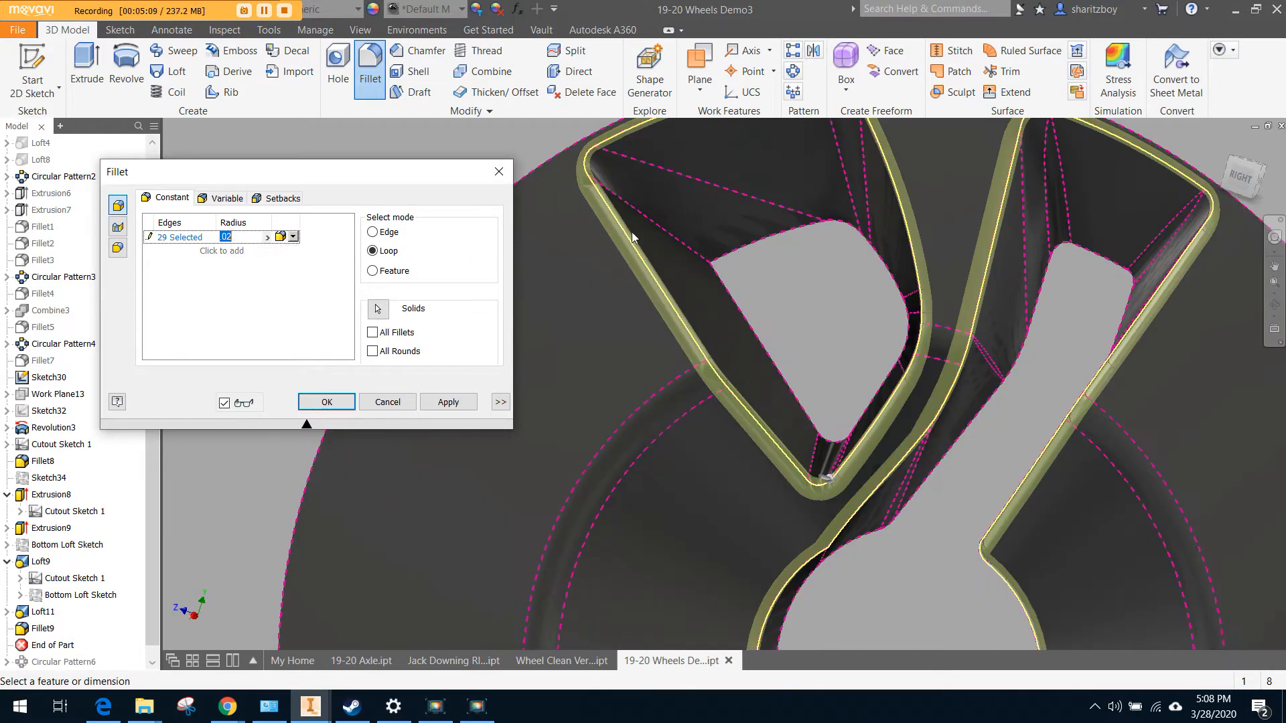
type(".01")
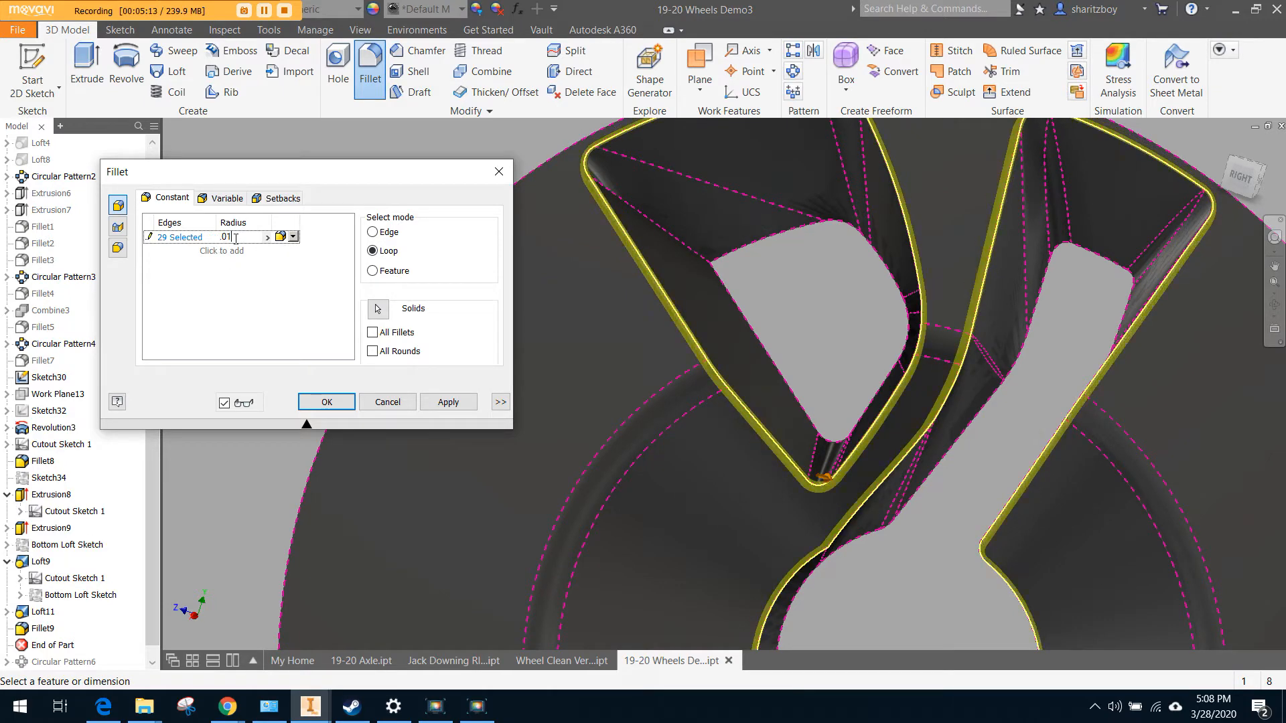
left_click(327, 402)
scroll(575, 337, "down", 5)
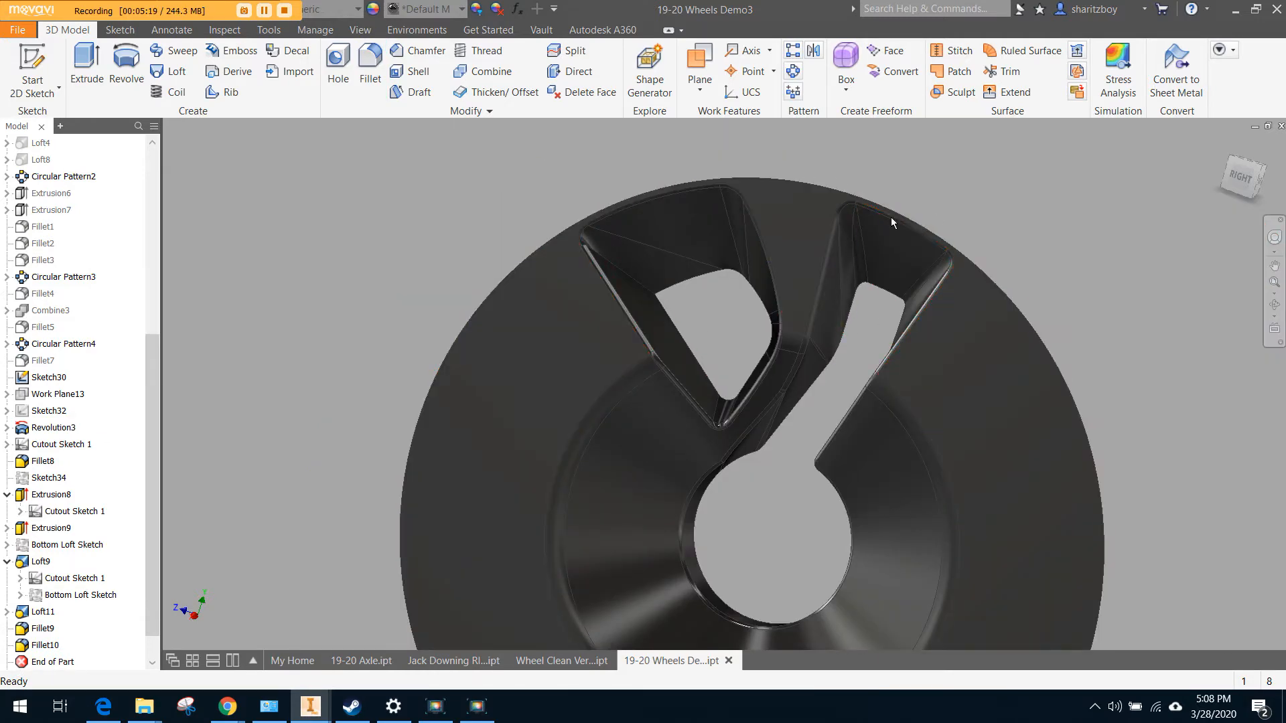
Move the End of Part marker below Circular Pattern6 and add Fillet9 and Fillet10 to the pattern's features
scroll(51, 620, "down", 1)
left_click_drag(48, 628, 45, 642)
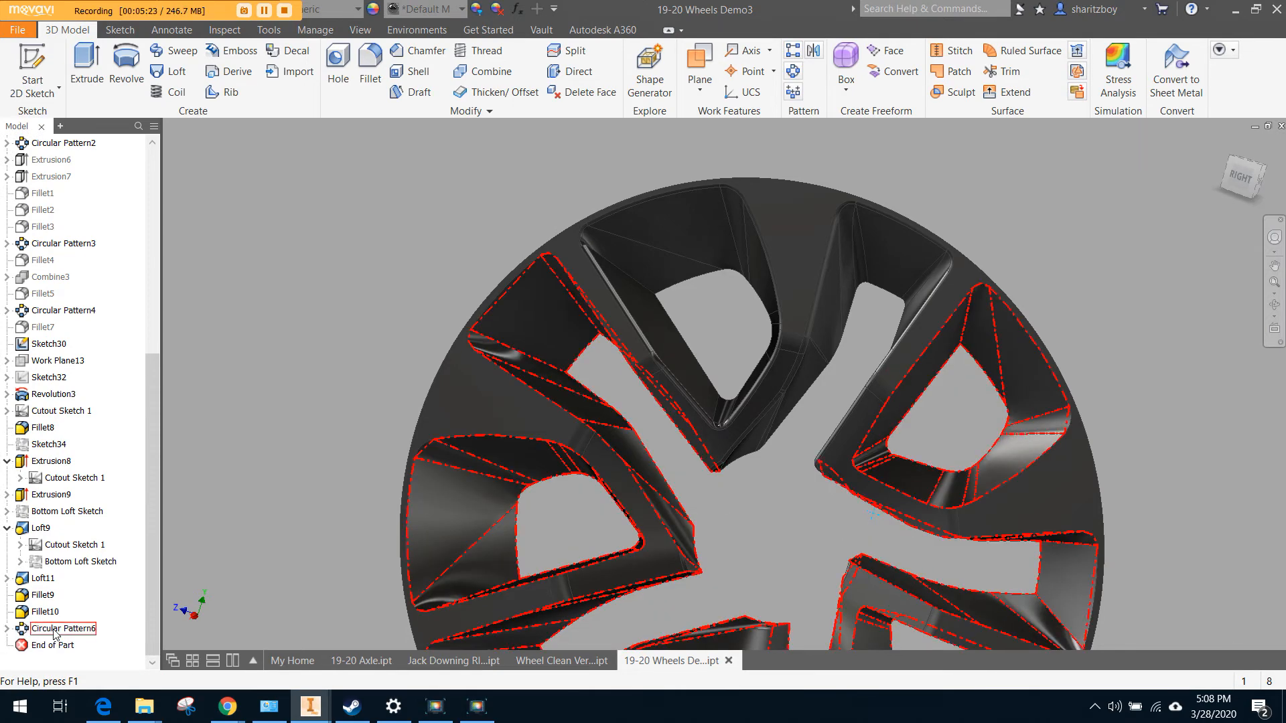
double_click(53, 629)
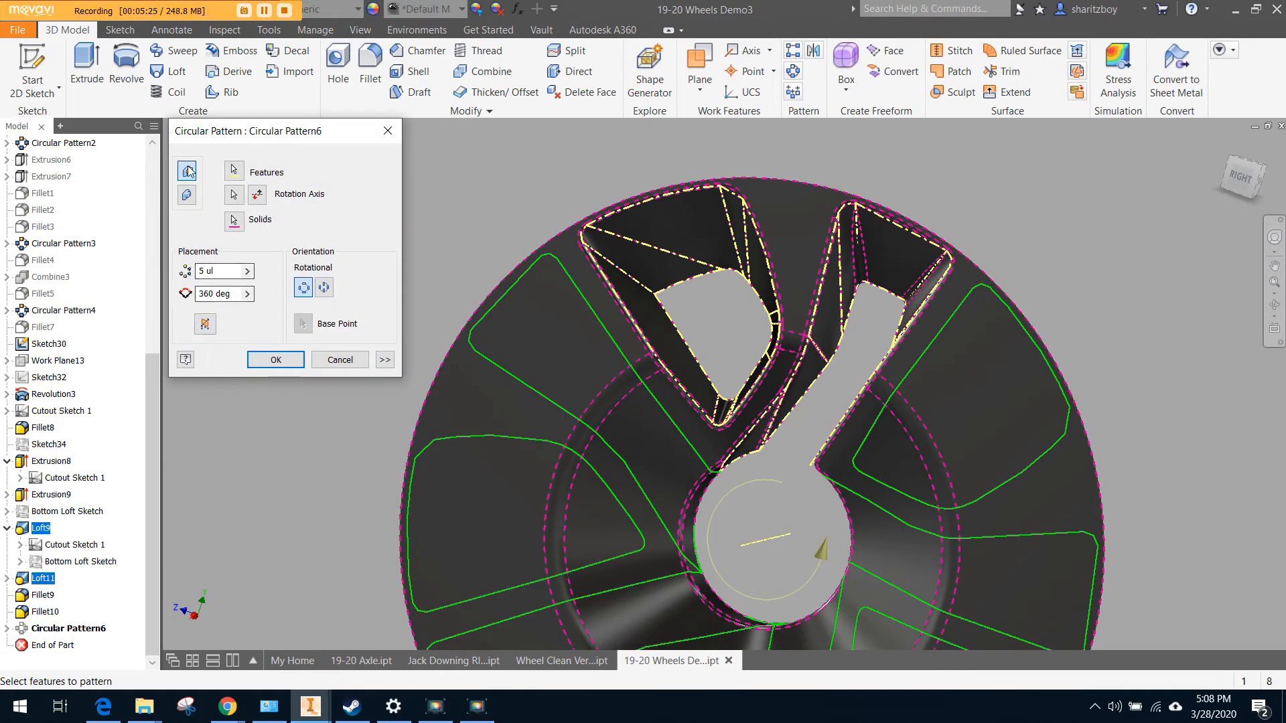
left_click(43, 595, "ctrl")
left_click(45, 612, "ctrl")
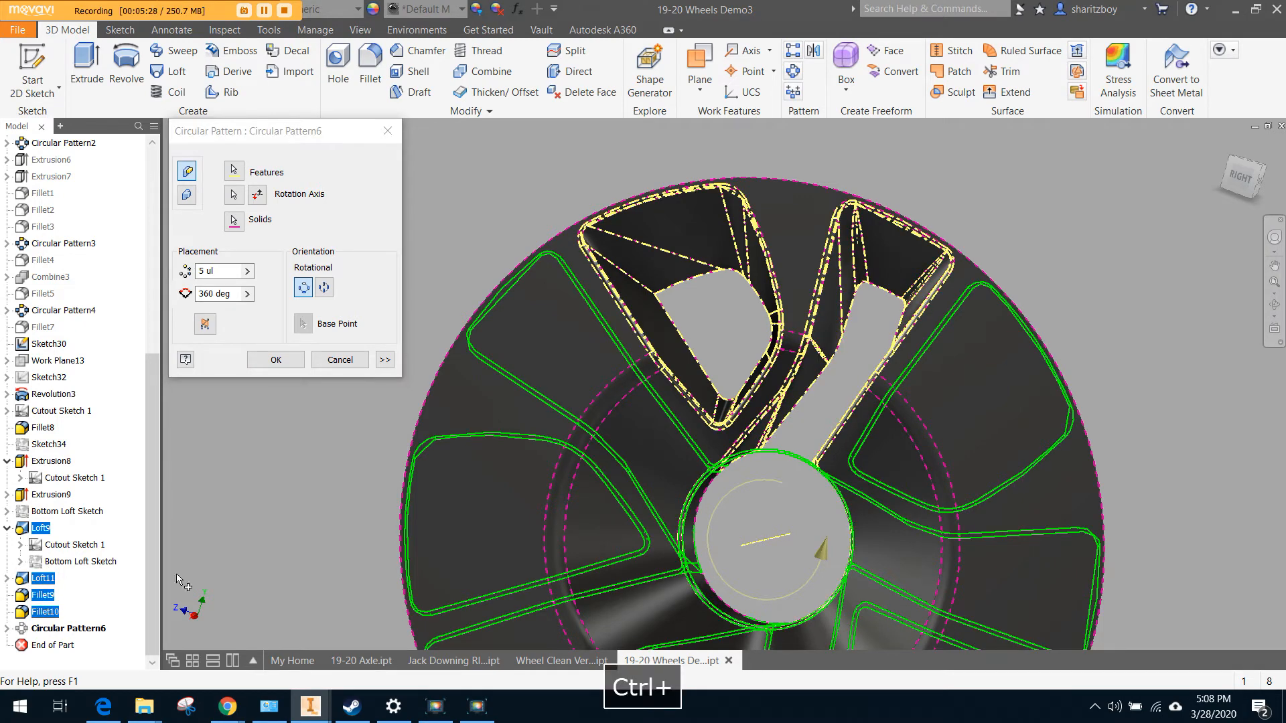
left_click(273, 361)
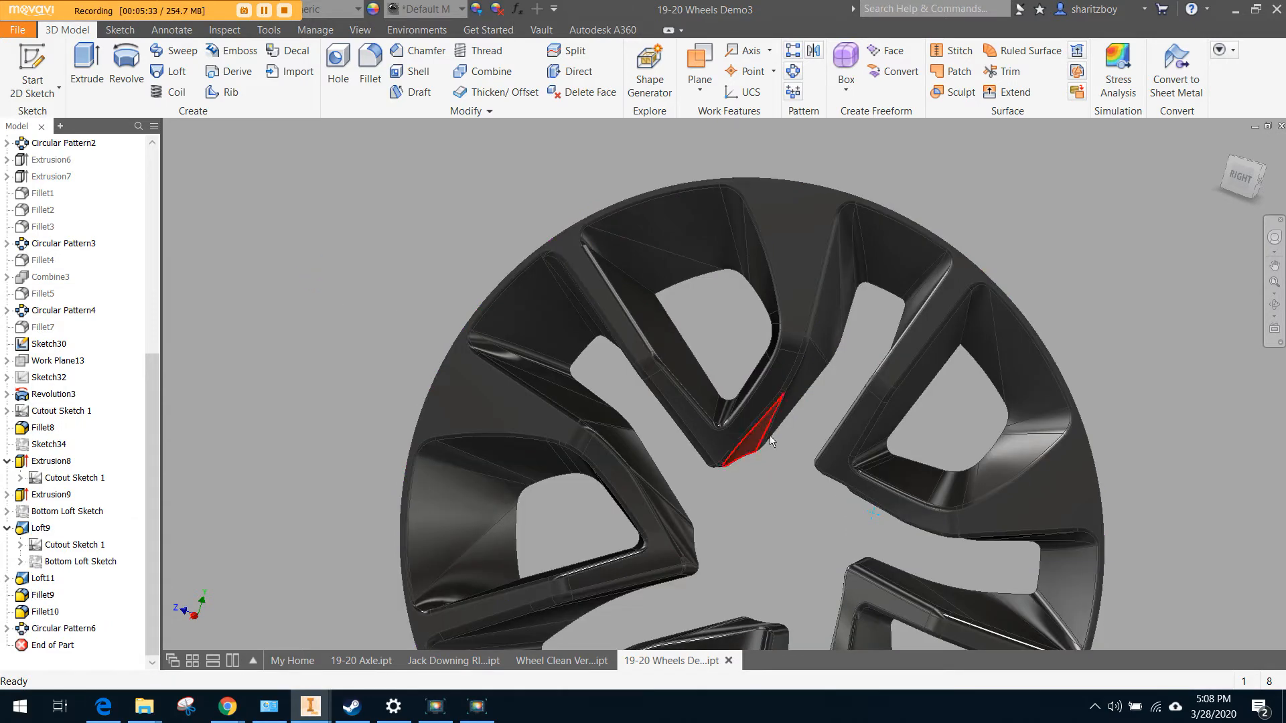
Save the part and show the whole filleted wheel straight on in the Right view
middle_click_drag(764, 424, 788, 406, "shift")
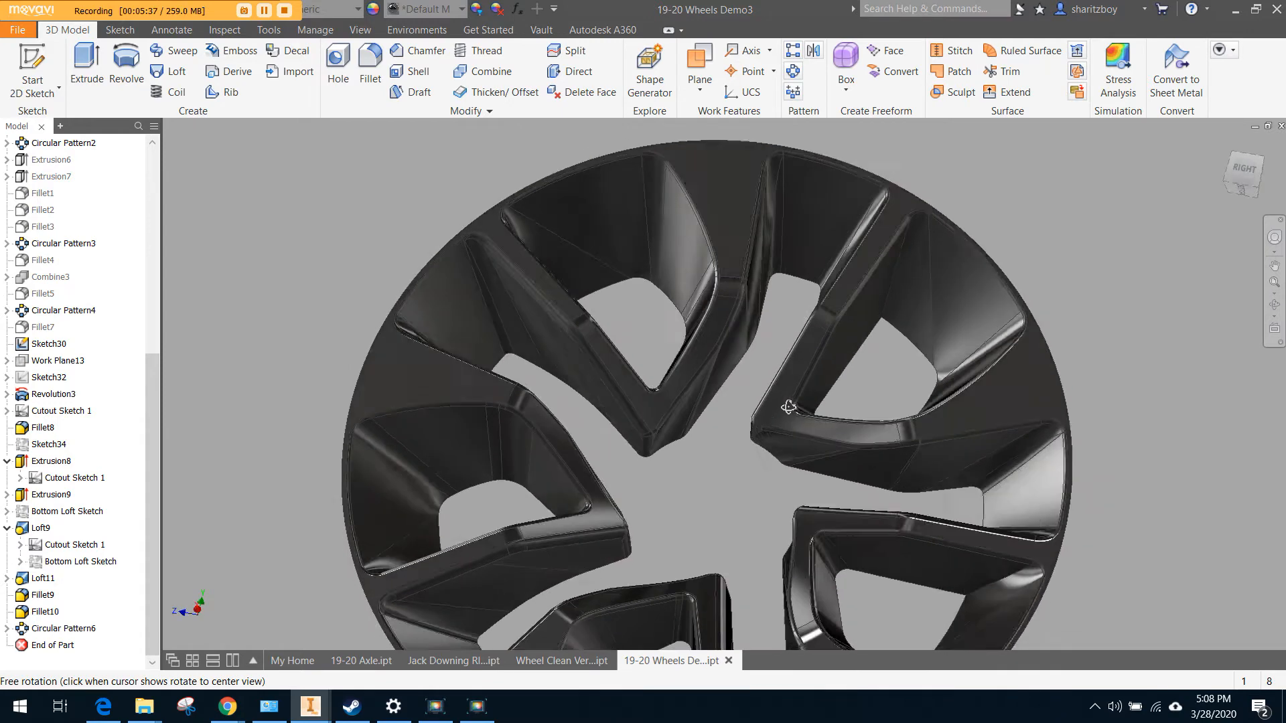
left_click_drag(788, 407, 789, 402, "shift")
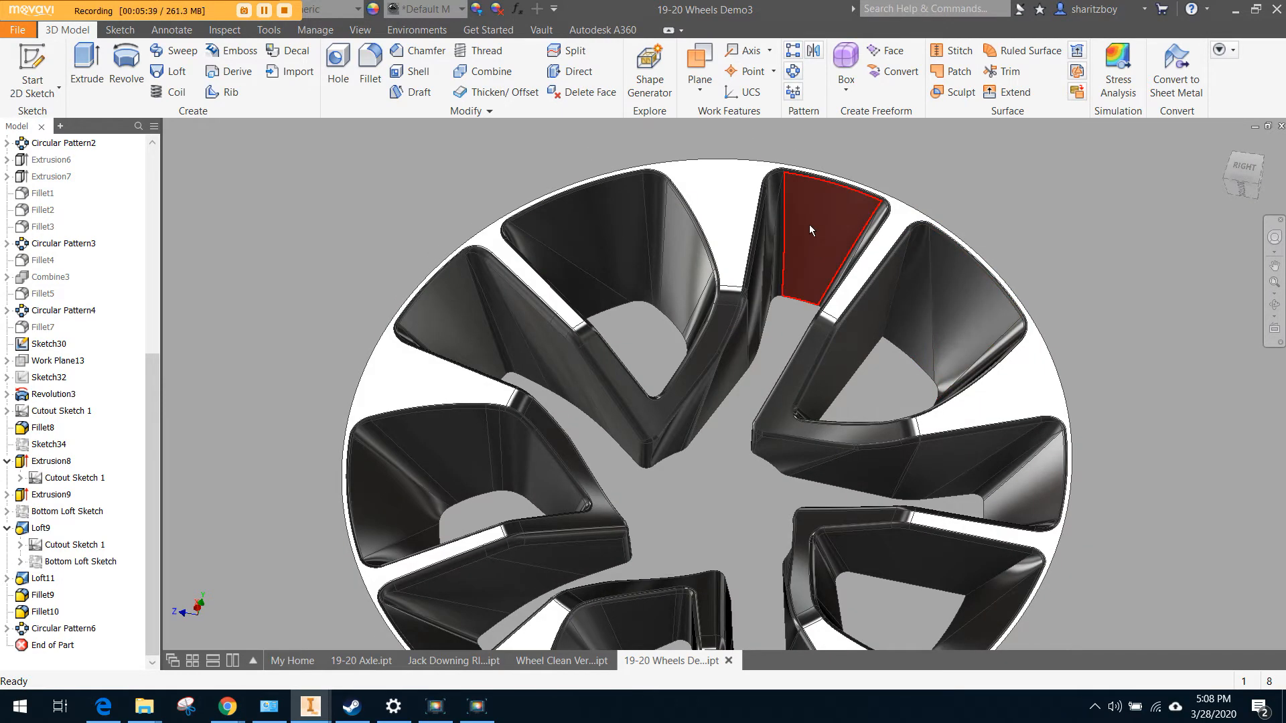
key("ctrl+s")
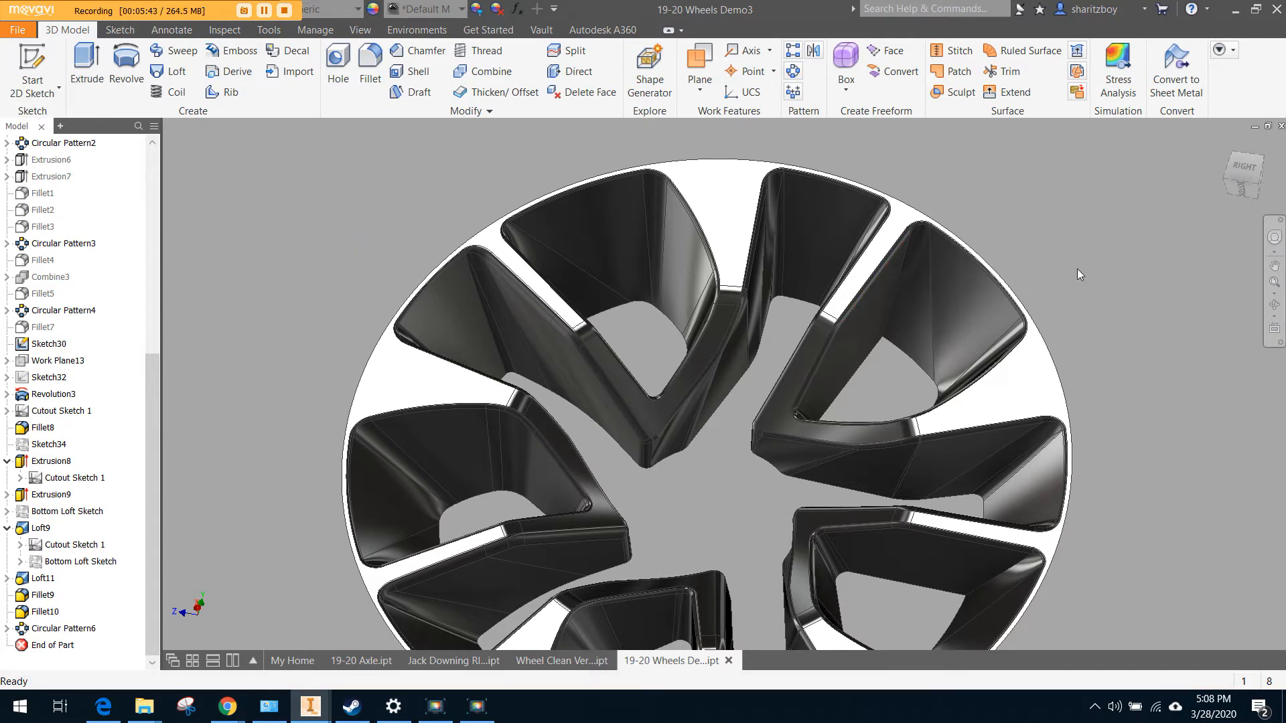
middle_click_drag(1096, 308, 1046, 251)
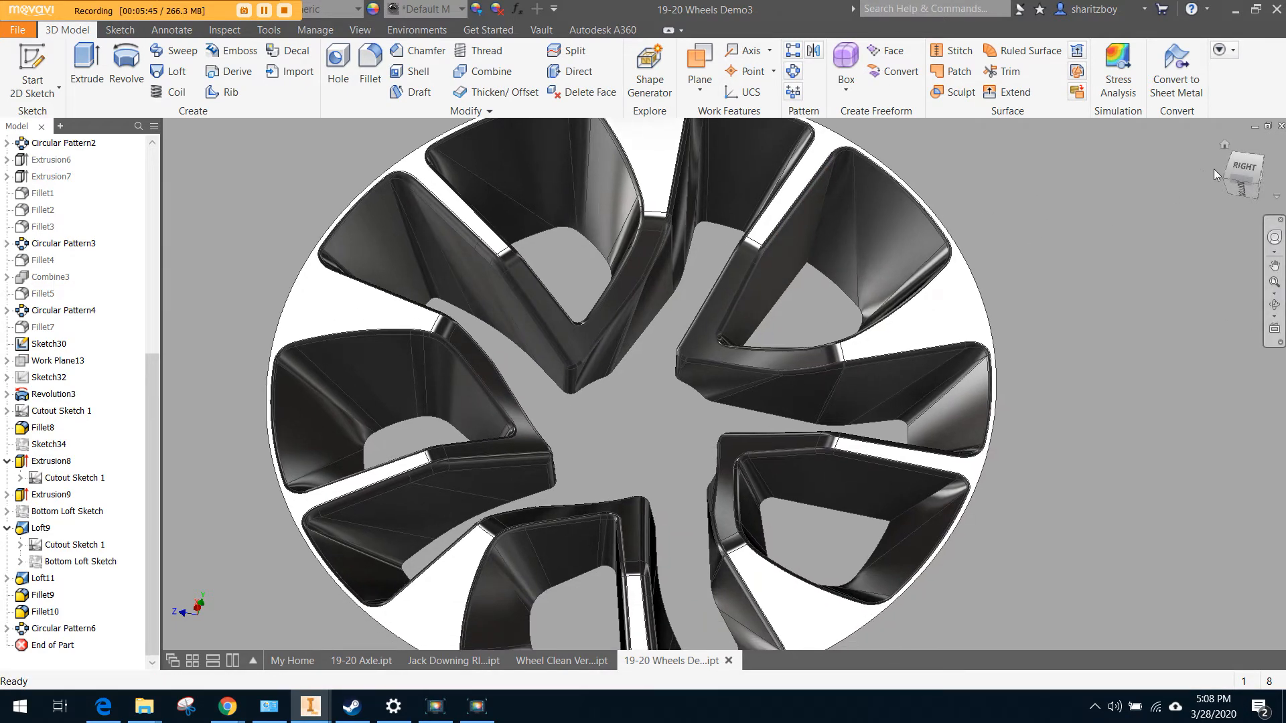
middle_click_drag(1248, 165, 1208, 182)
scroll(1209, 182, "up", 1)
scroll(556, 321, "down", 5)
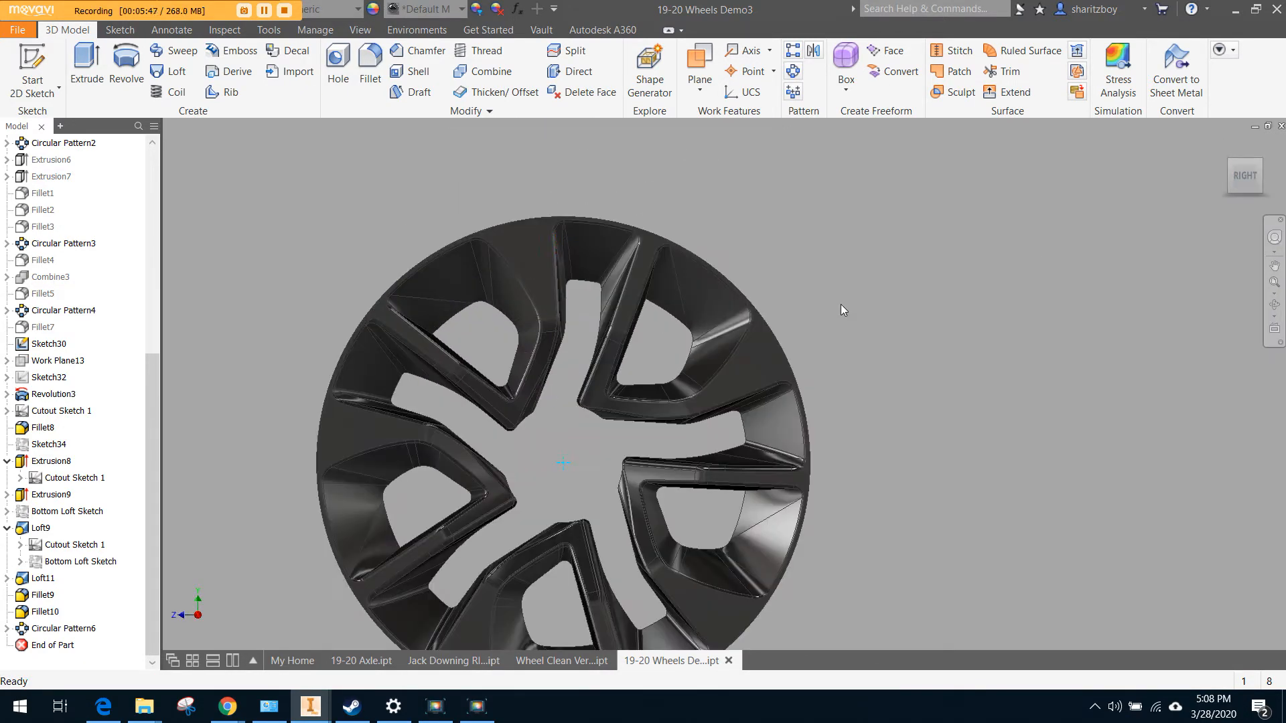
Open the Appearance Browser and place it so the whole window is visible
left_click(375, 10)
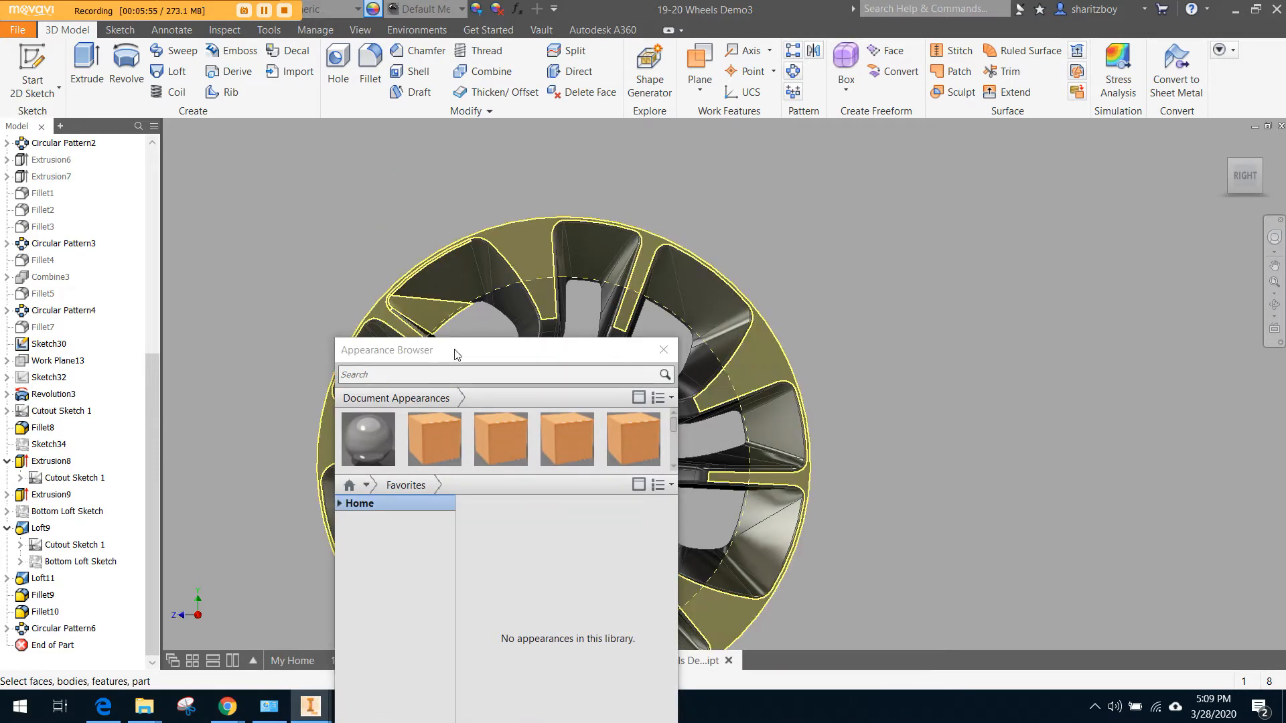
left_click_drag(511, 350, 509, 178)
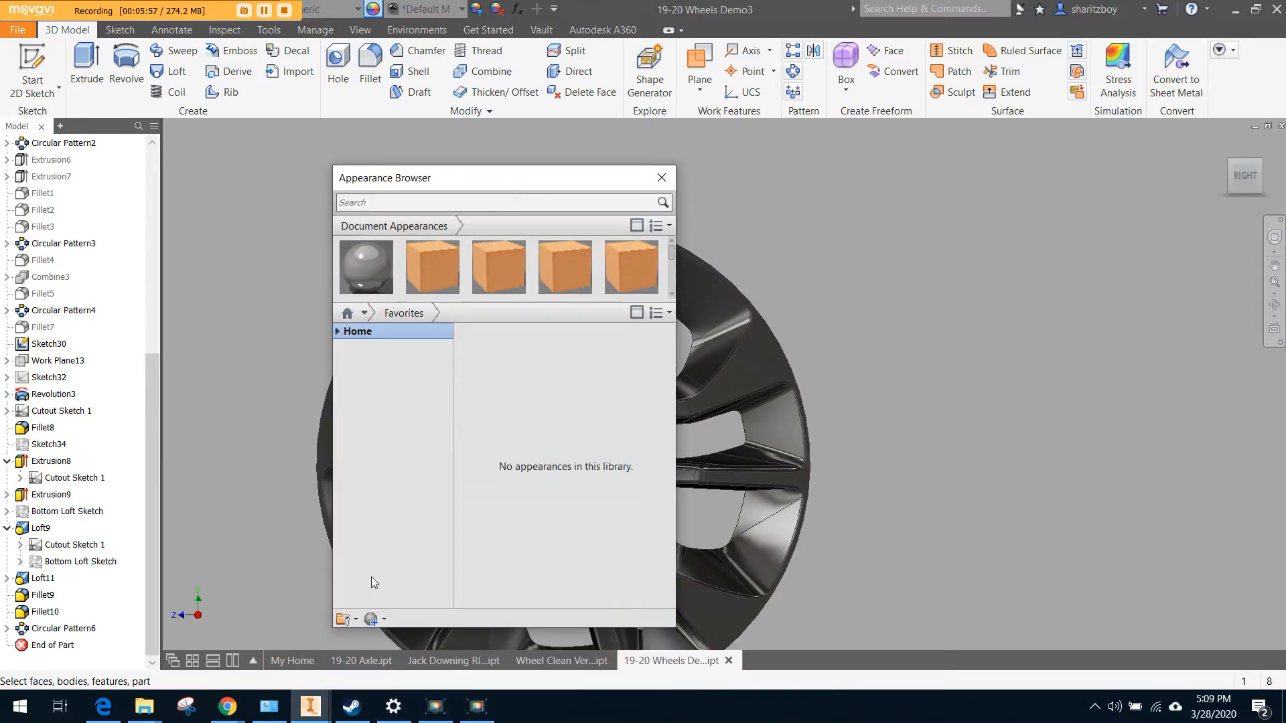
left_click(373, 621)
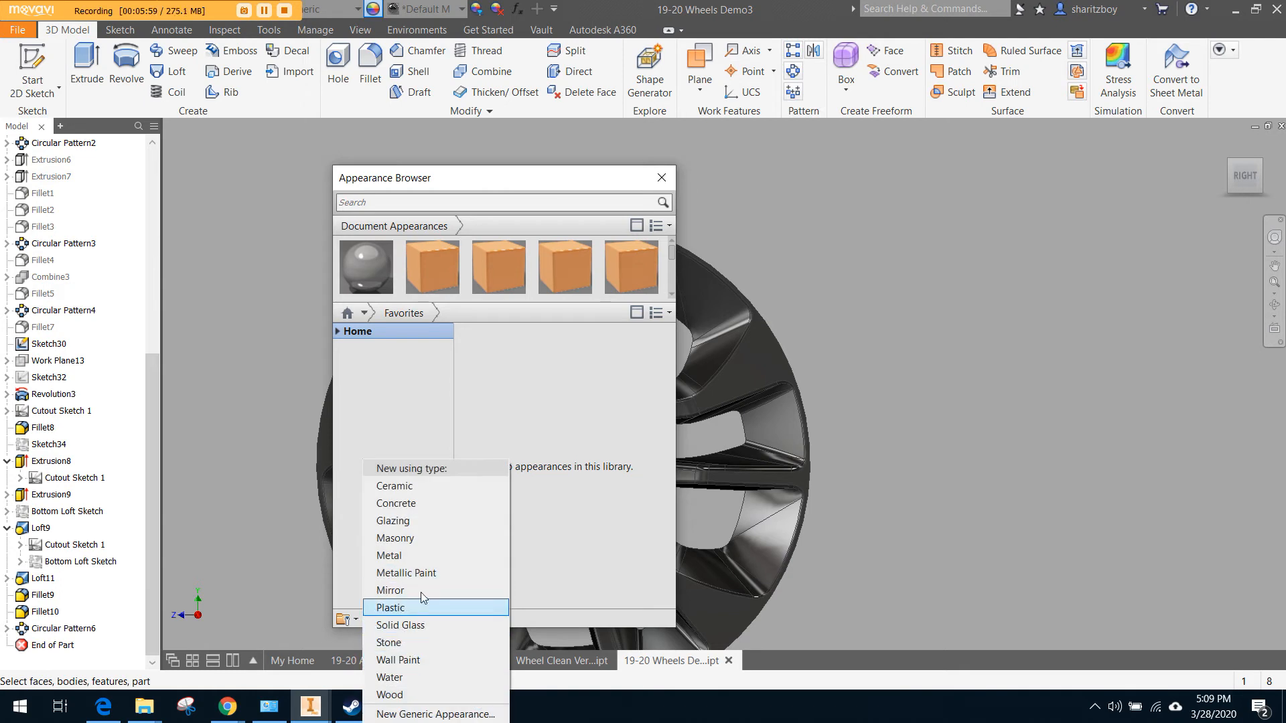
left_click(420, 574)
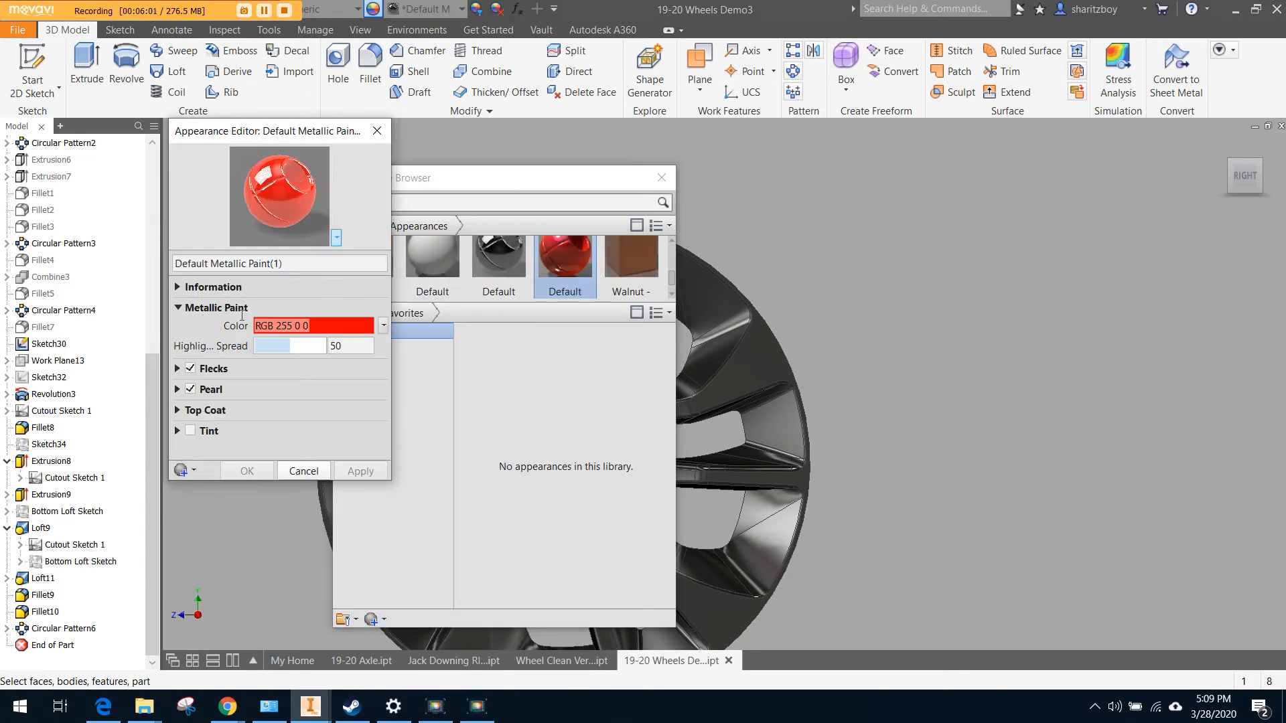
left_click(305, 471)
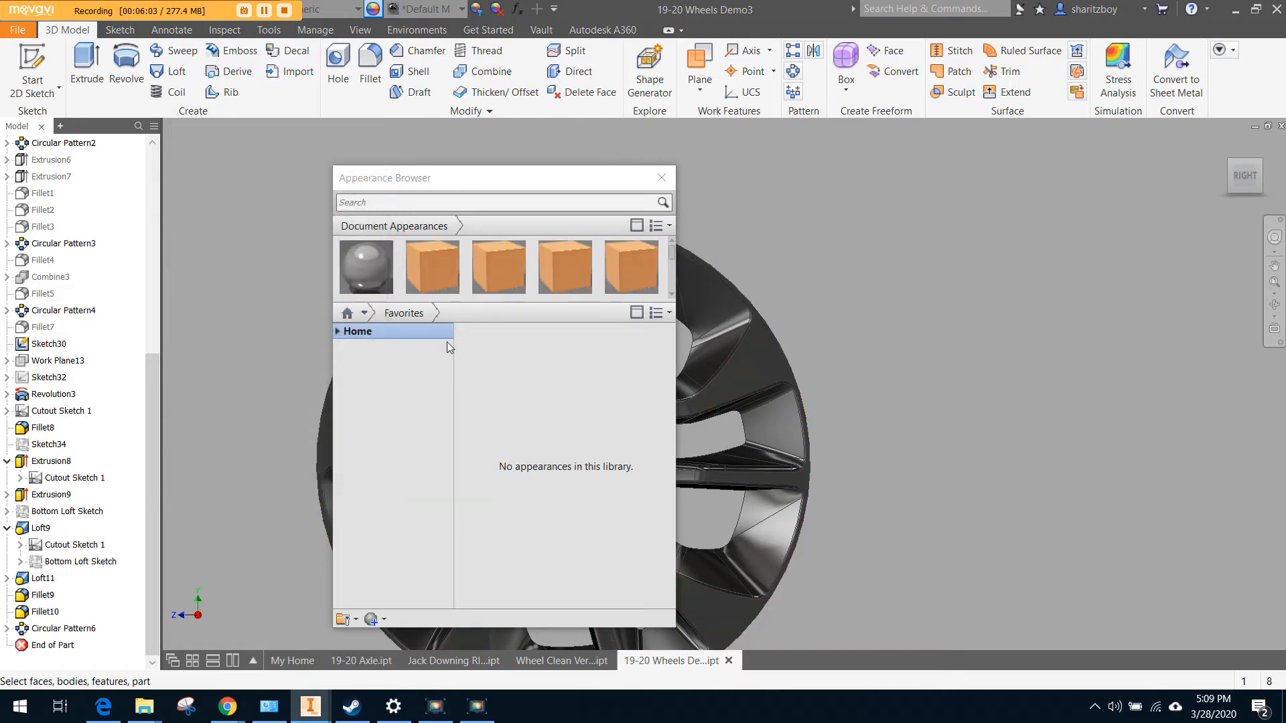
Rename the document's black Default Metallic Paint appearance as Black Wheel Paint
double_click(516, 265)
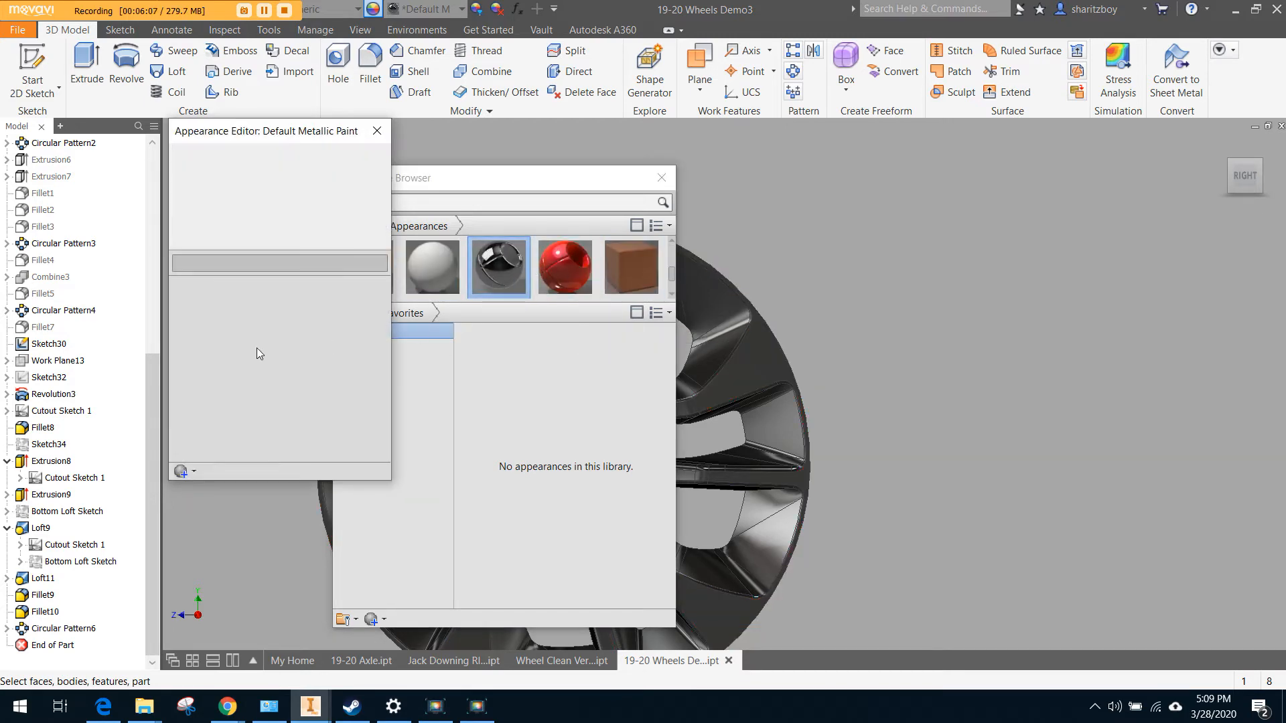
left_click_drag(278, 269, 124, 258)
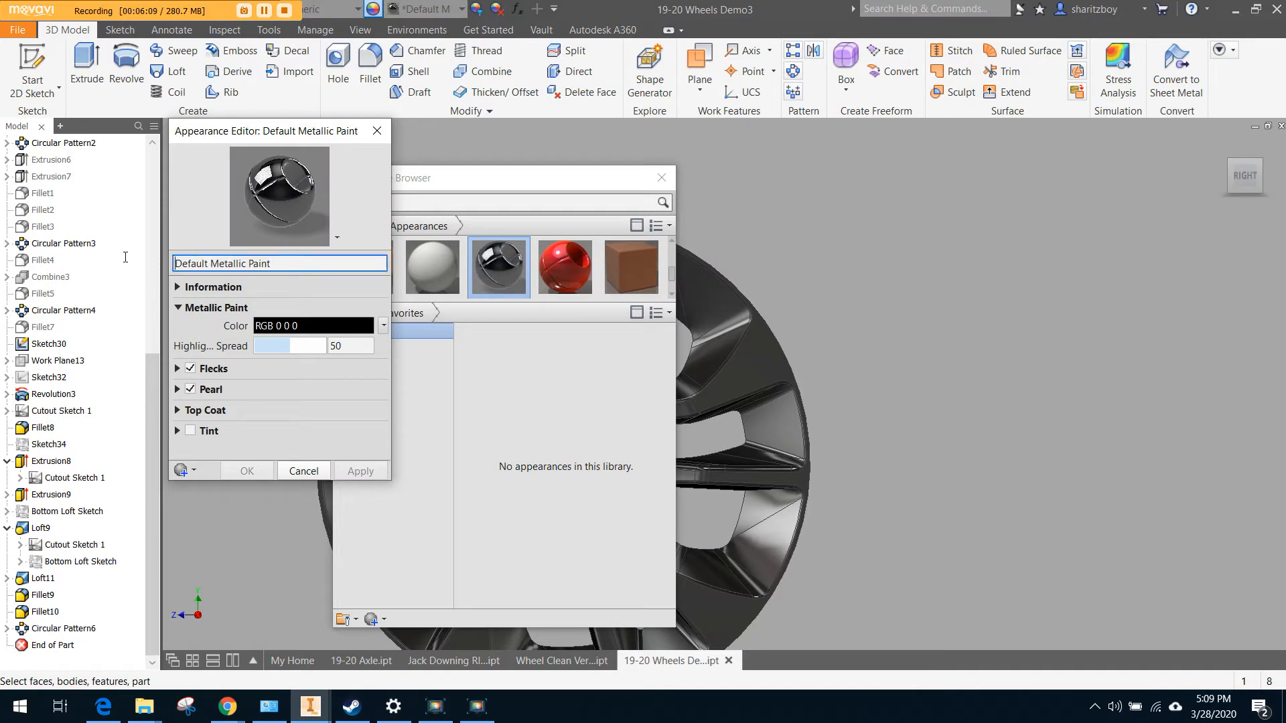
left_click_drag(287, 264, 127, 261)
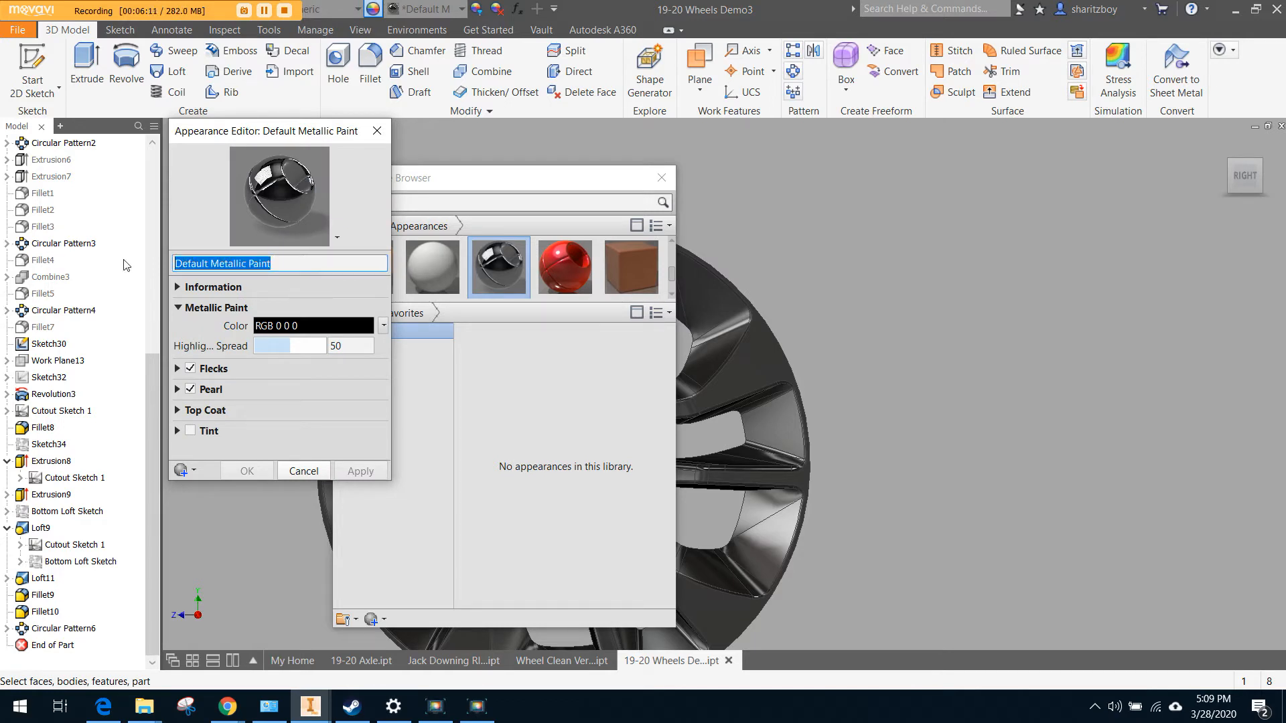
type("Black ")
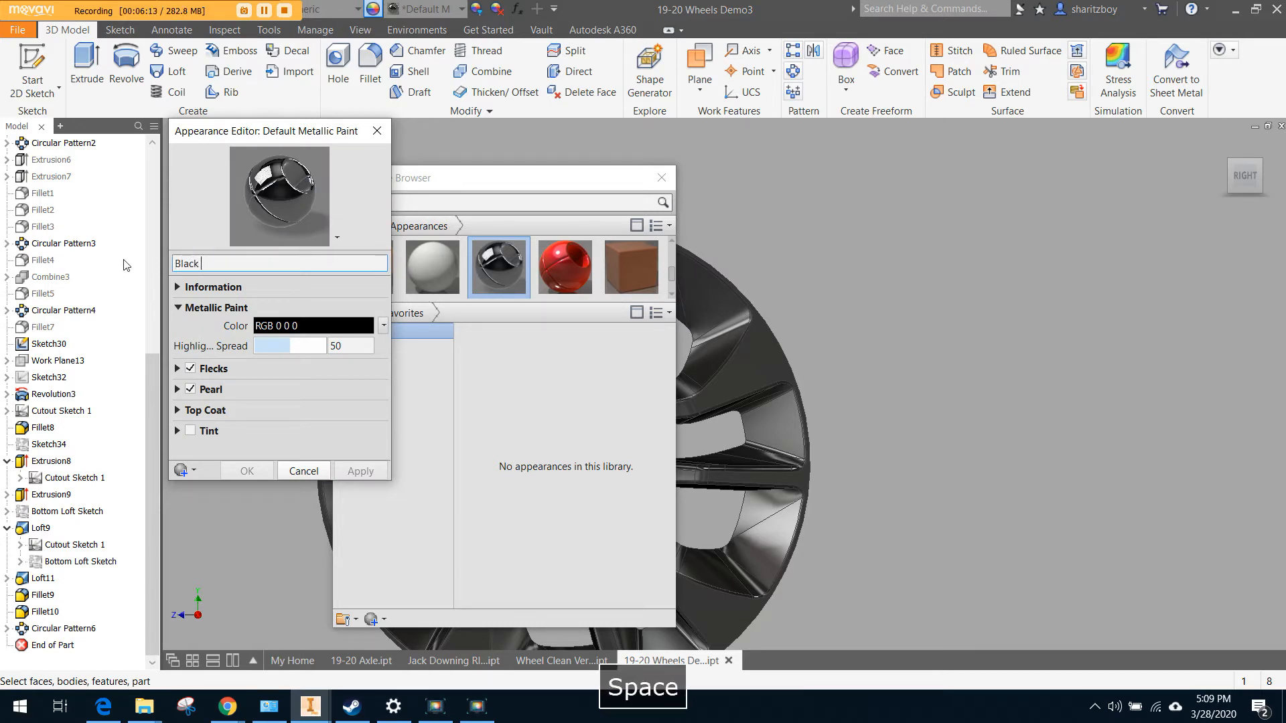
type("Wheel Paint")
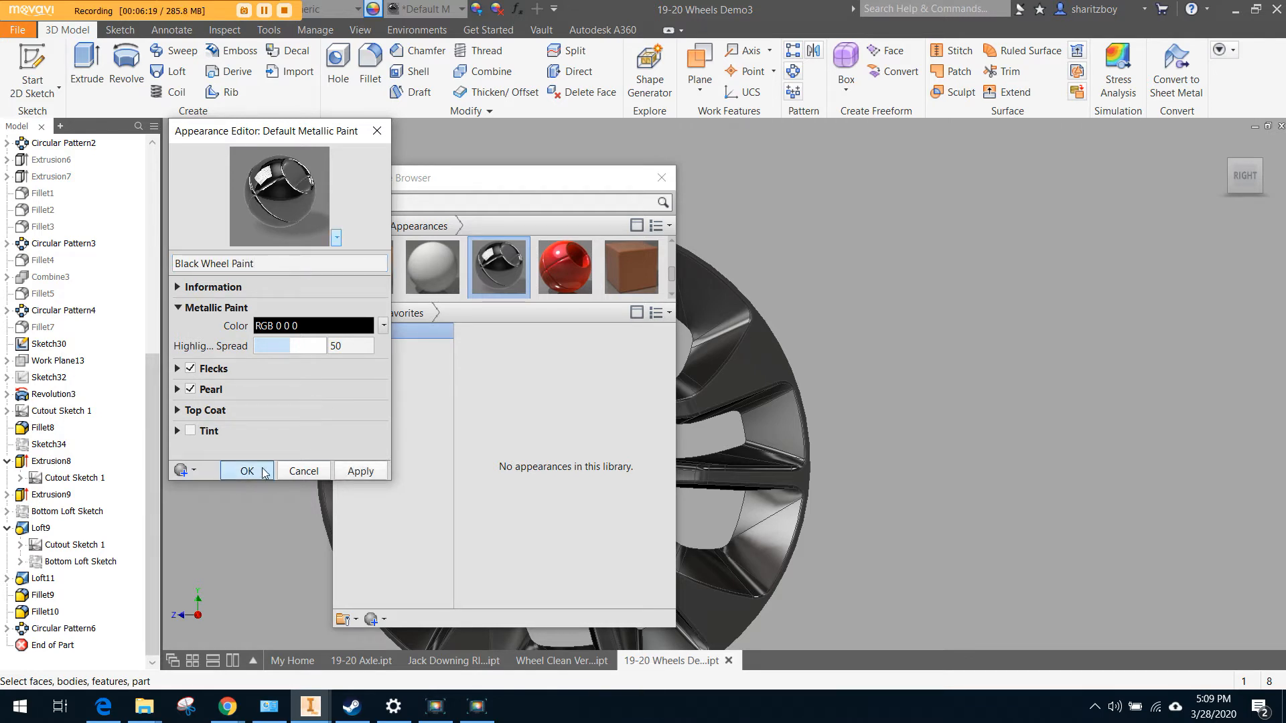
left_click(263, 472)
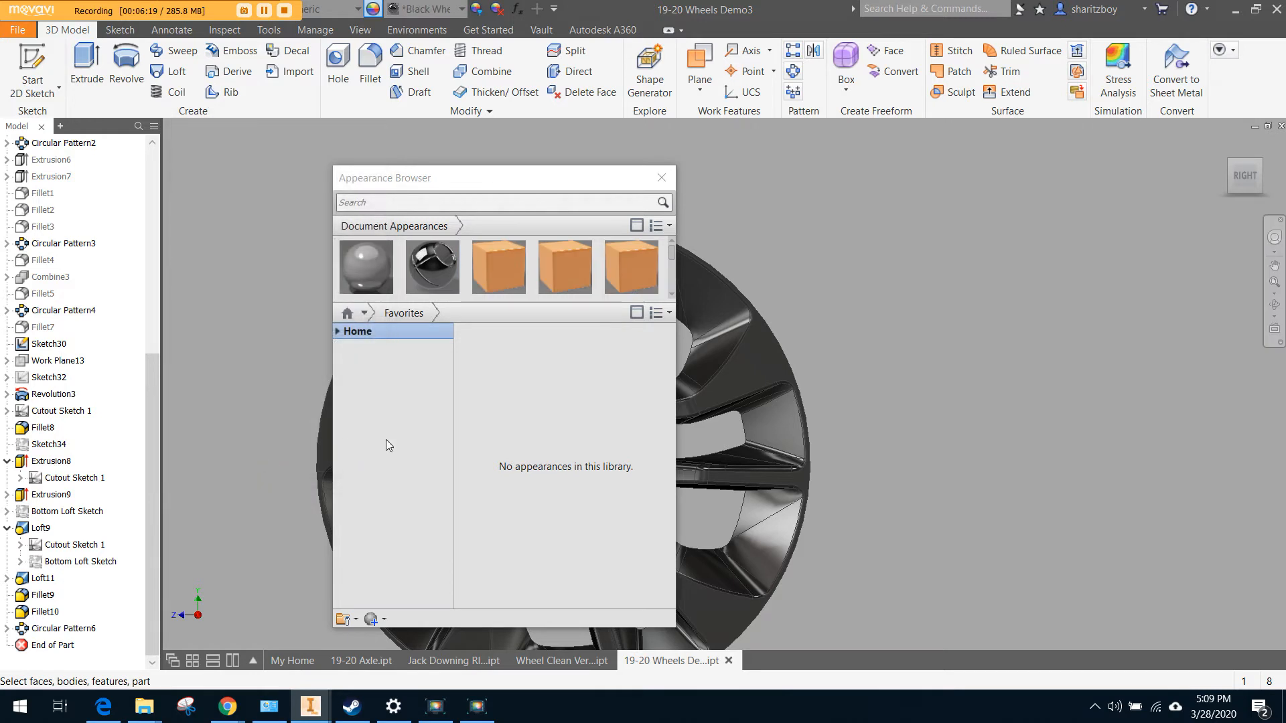
Add the Black Wheel Paint appearance to Favorites and reposition the Appearance Browser over the wheel
right_click(427, 272)
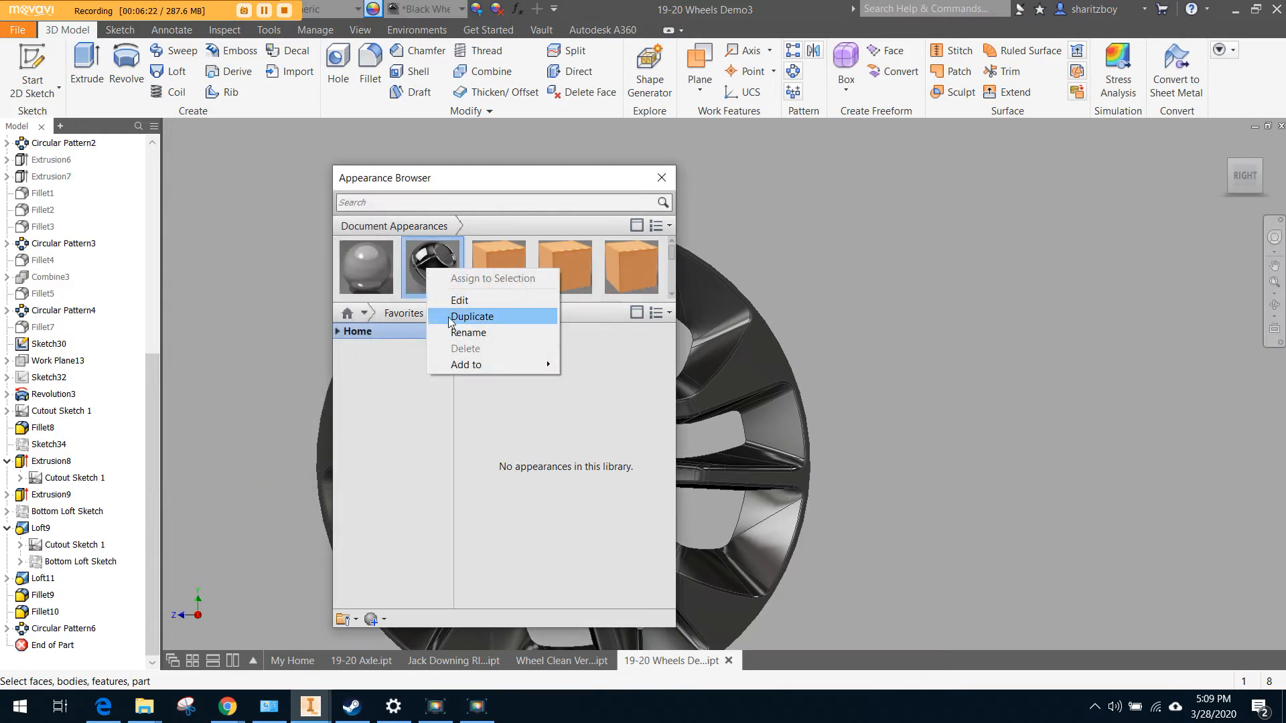
left_click(595, 365)
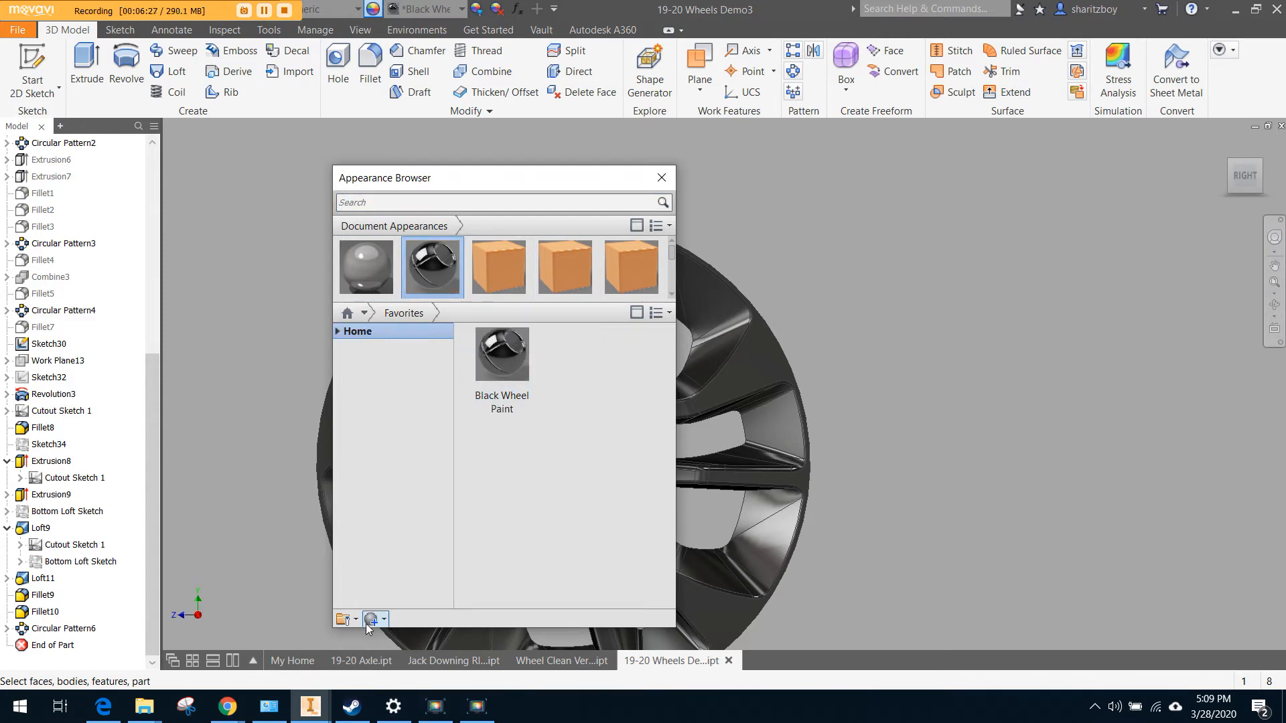
left_click_drag(543, 178, 258, 197)
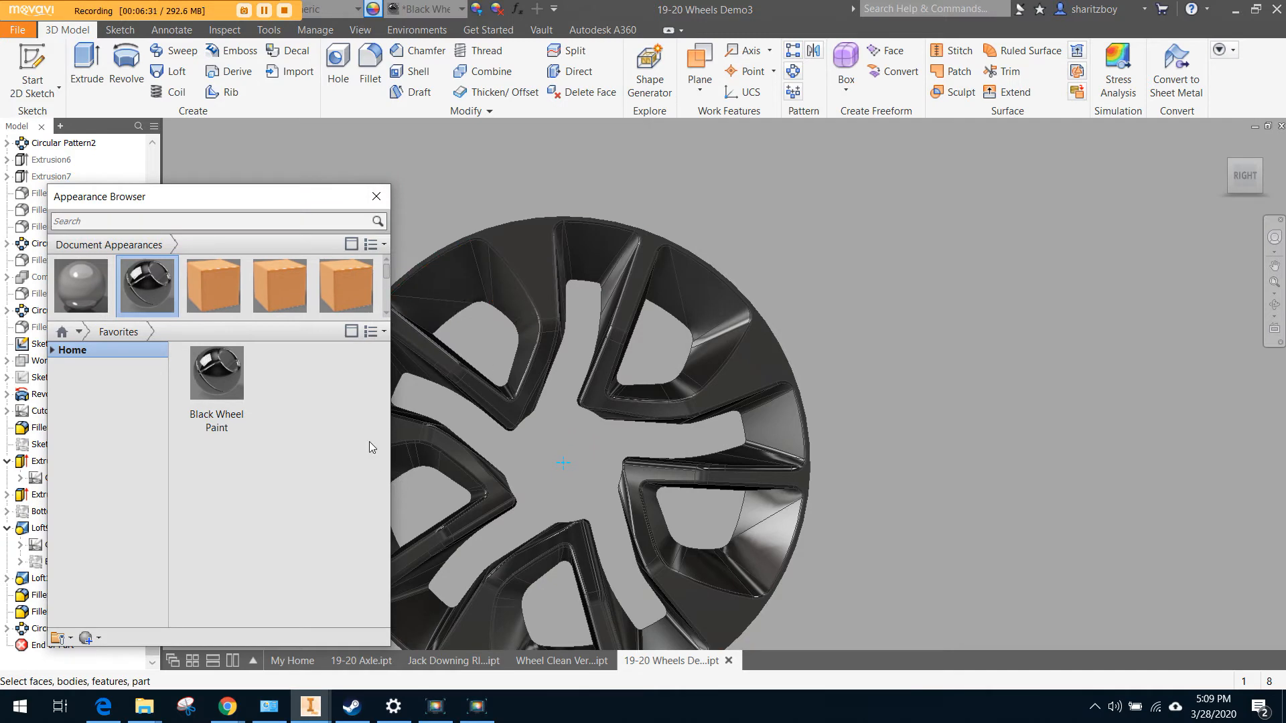
left_click_drag(201, 202, 535, 164)
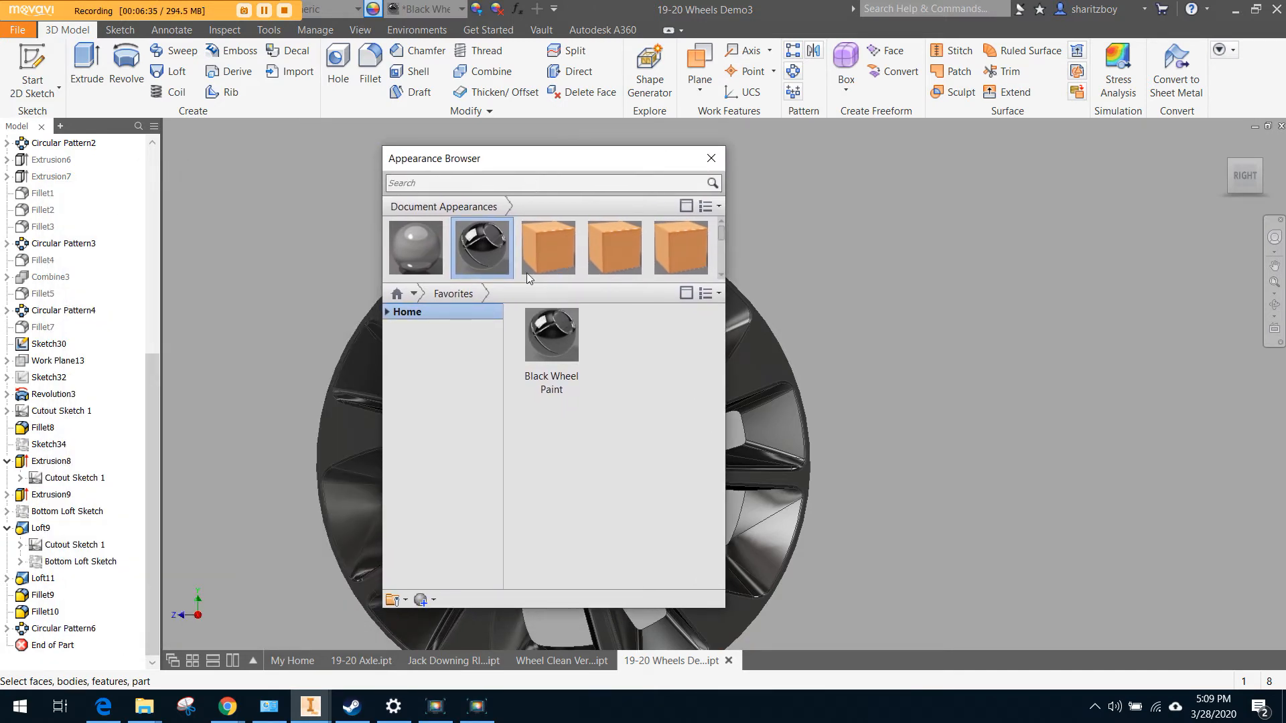
Look through the Autodesk Appearance Library for the Aluminum - Polished appearance
left_click(414, 293)
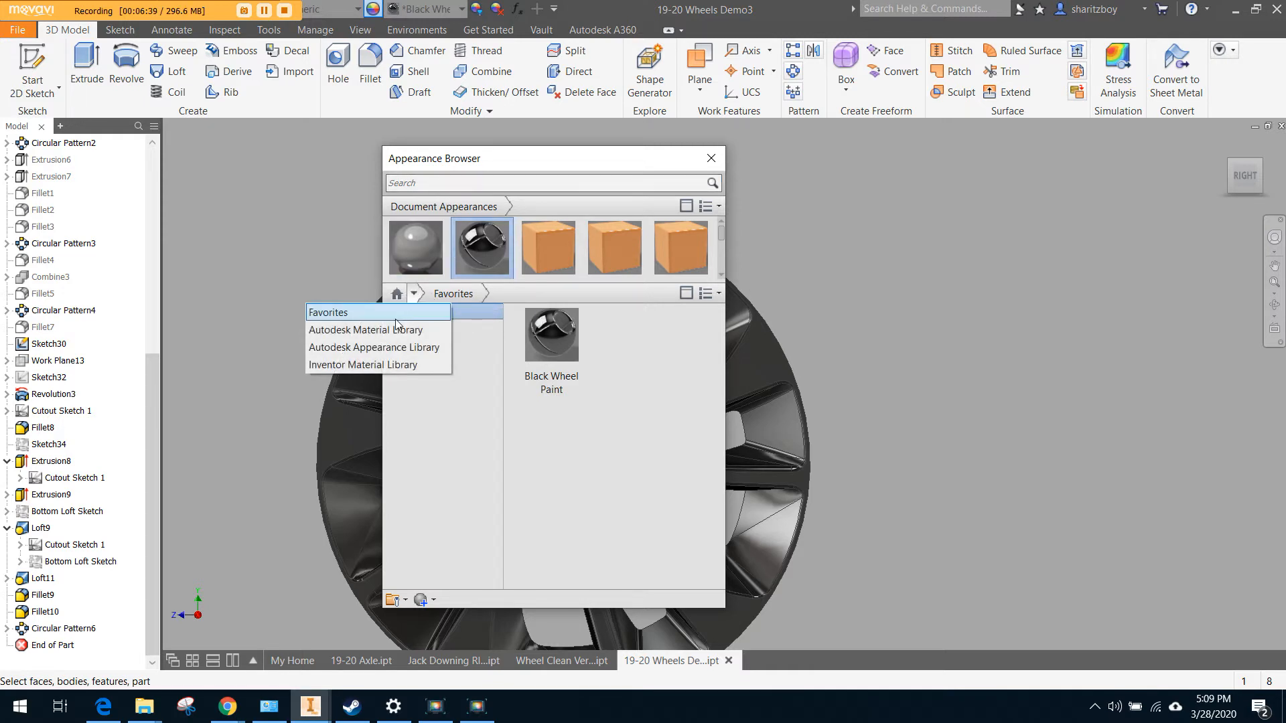
left_click(402, 348)
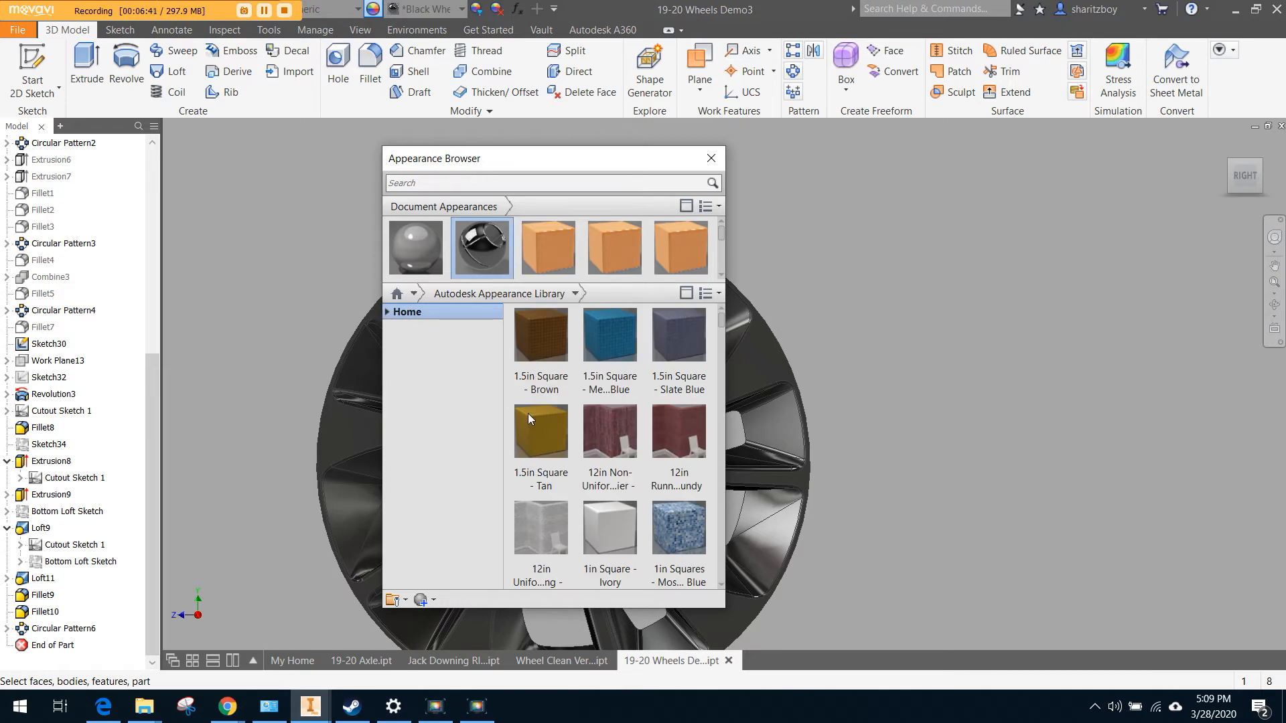
scroll(626, 419, "down", 5)
scroll(632, 424, "down", 6)
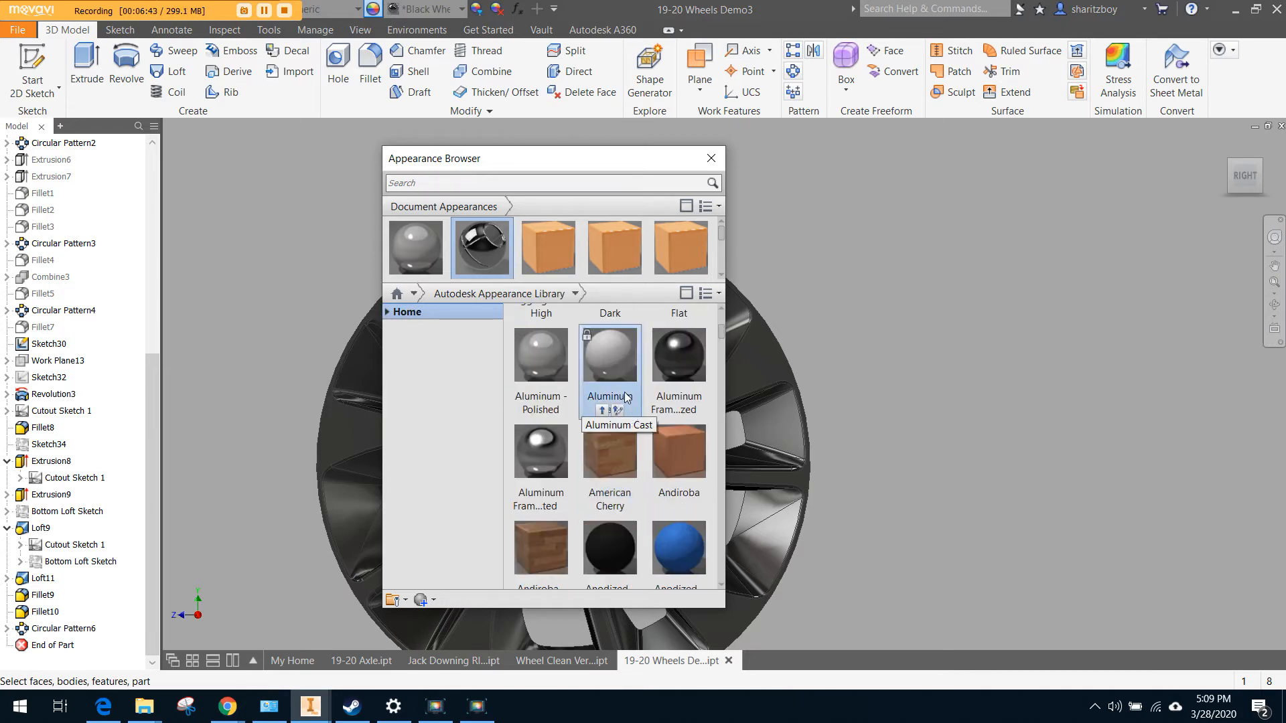
scroll(549, 395, "up", 3)
scroll(576, 496, "down", 3)
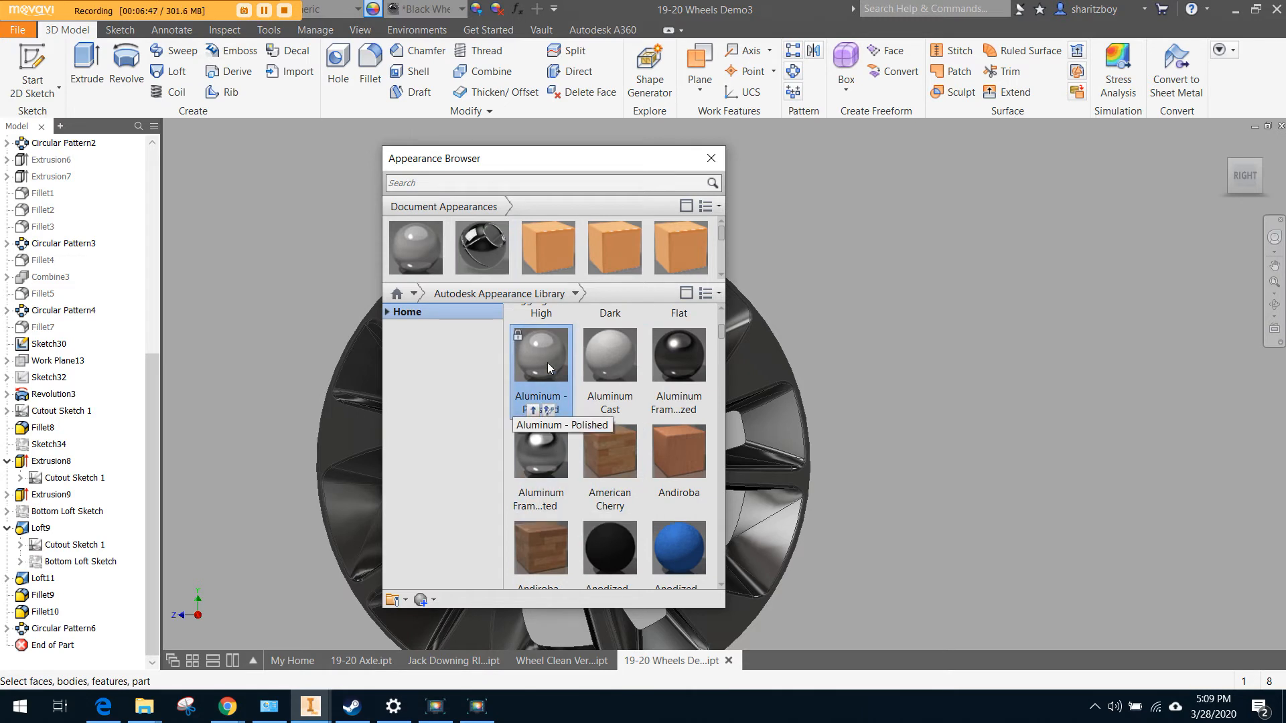
scroll(424, 258, "down", 1)
scroll(425, 258, "up", 1)
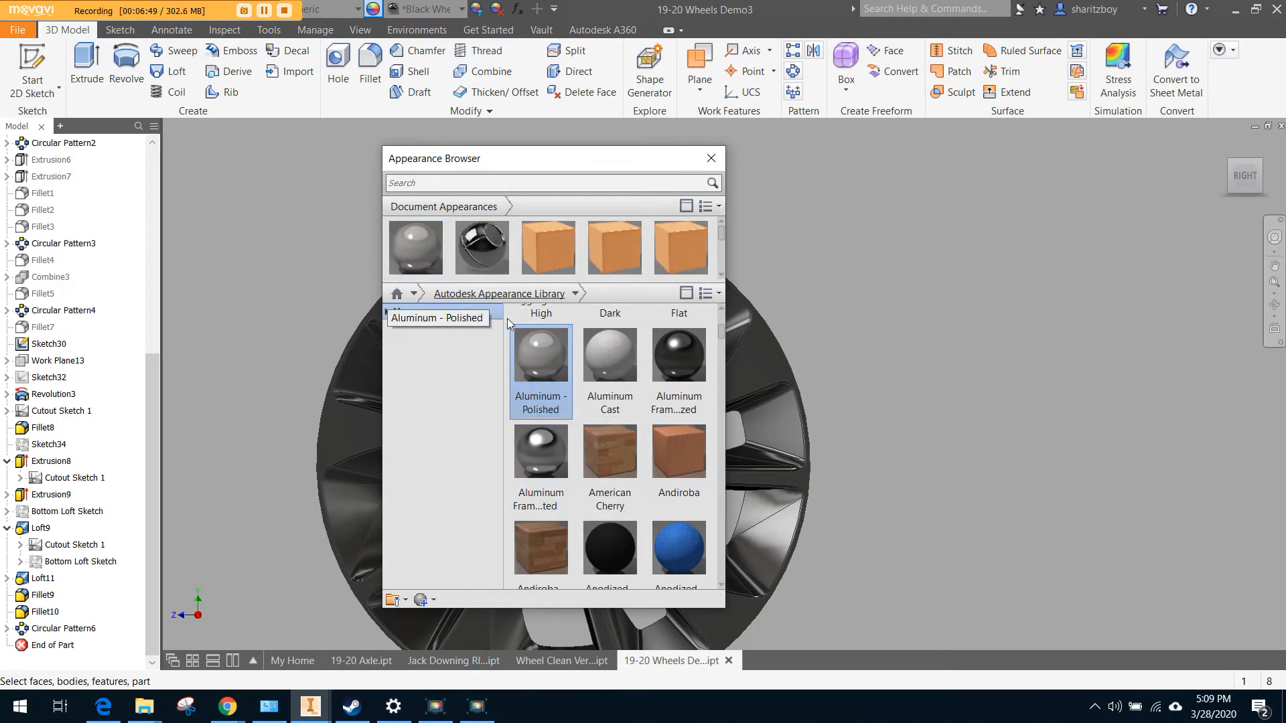
scroll(533, 339, "up", 3)
double_click(547, 447)
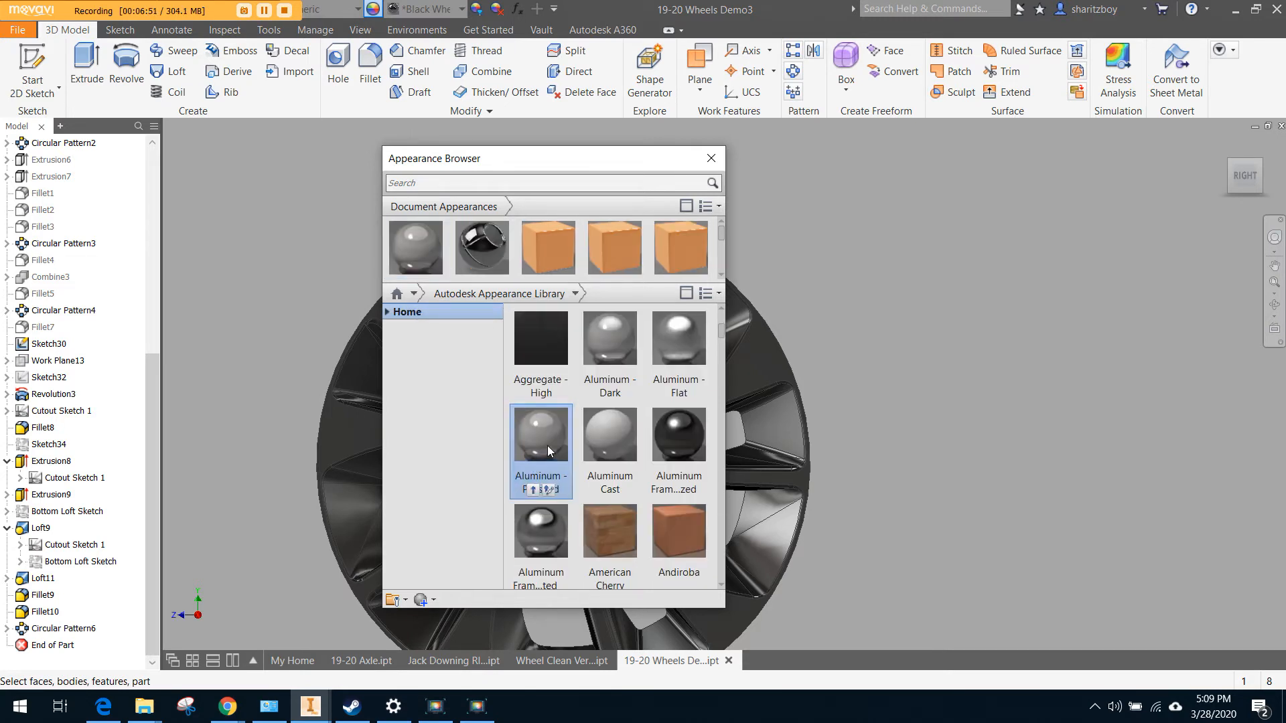
key("Return")
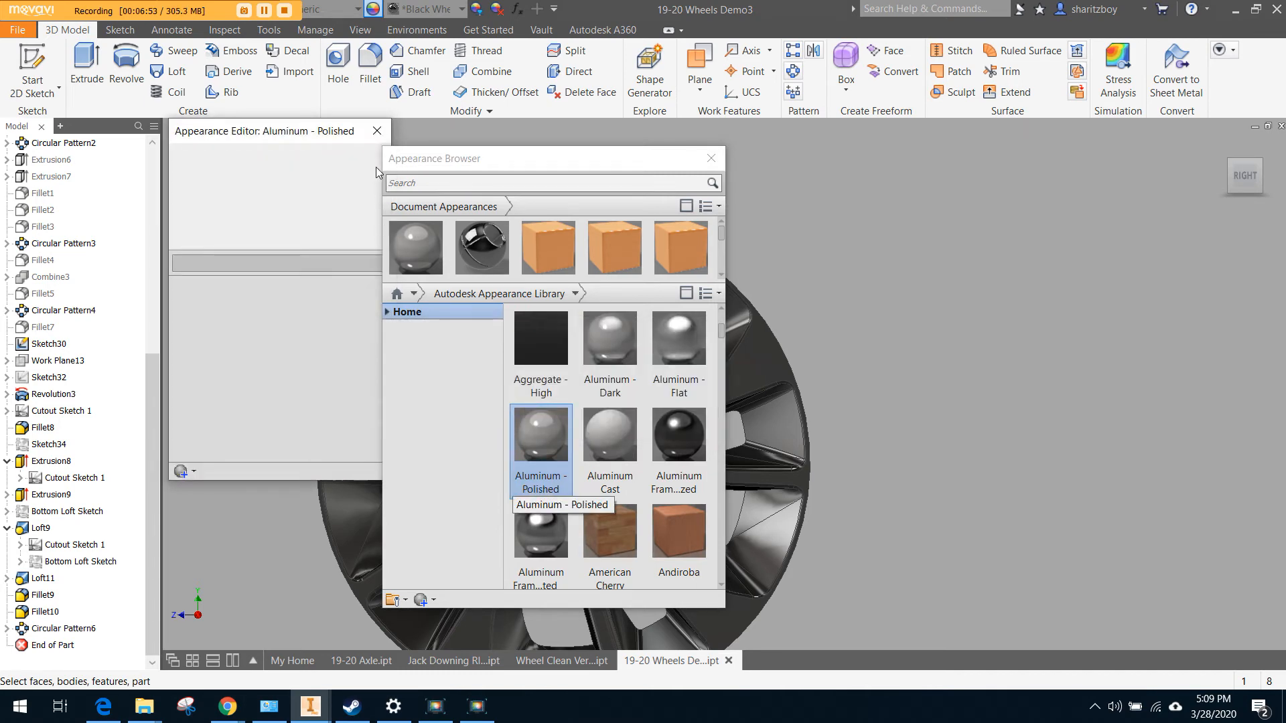
left_click(377, 132)
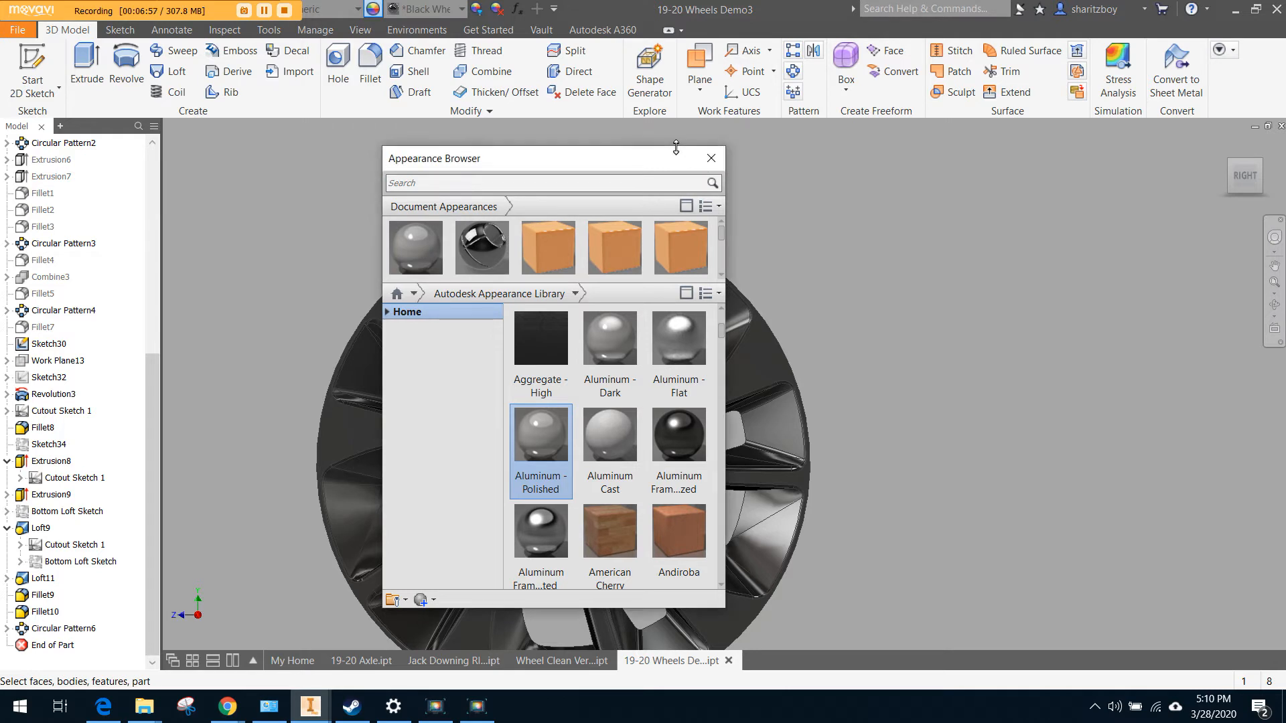
Enlarge the Document Appearances area, add Aluminum - Polished from it to Favorites, and close the Appearance Browser
left_click_drag(686, 161, 685, 98)
left_click_drag(608, 219, 609, 329)
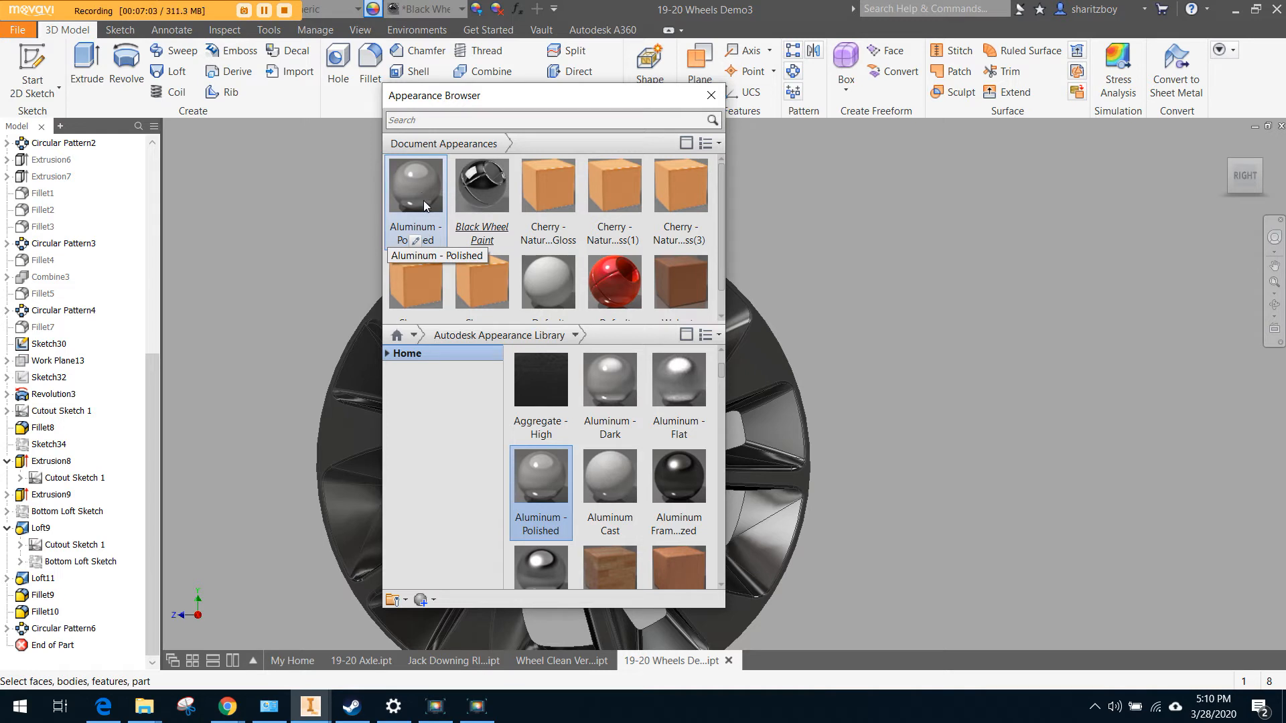
scroll(437, 270, "down", 1)
scroll(413, 190, "up", 1)
right_click(417, 202)
mouse_move(470, 291)
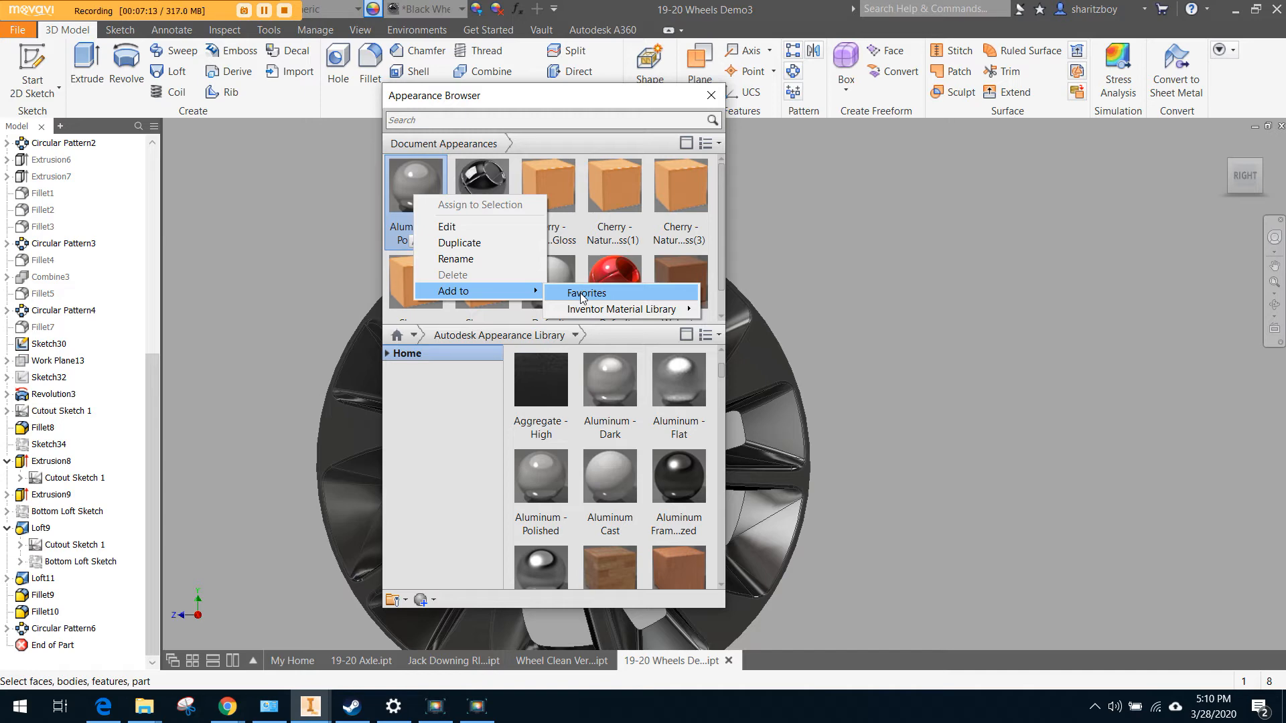
left_click(580, 292)
scroll(680, 281, "down", 1)
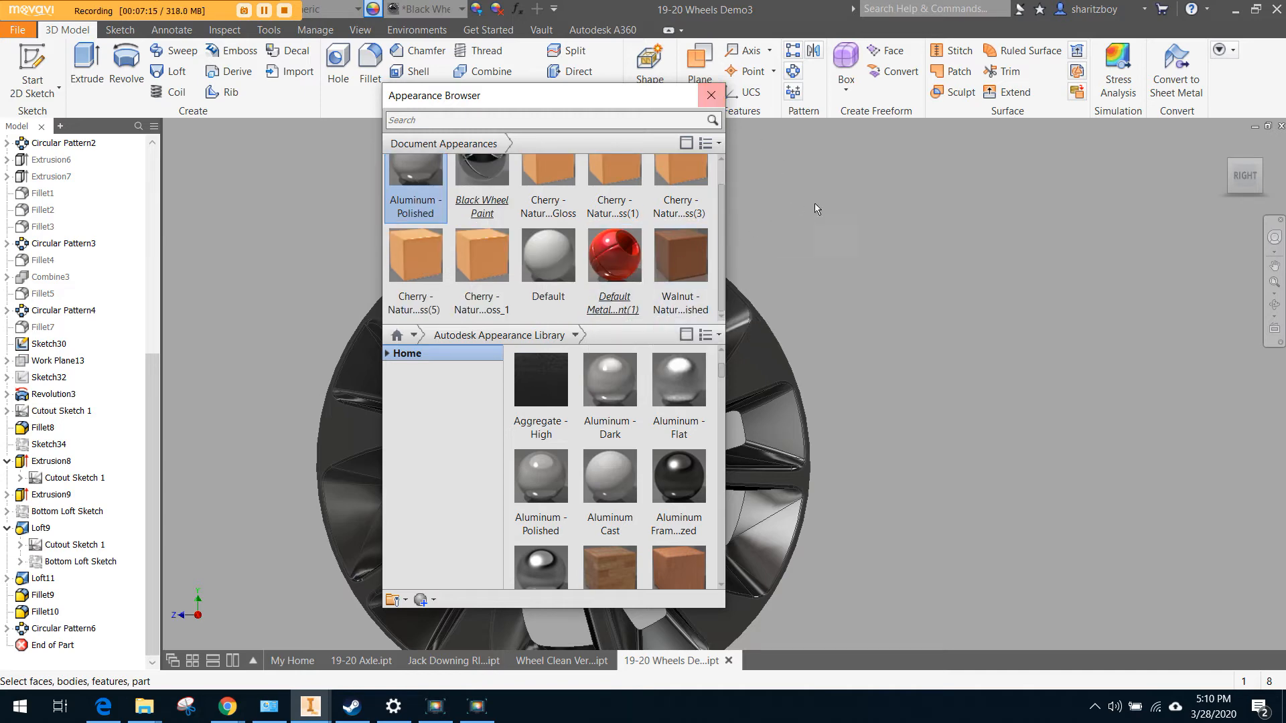
left_click(711, 96)
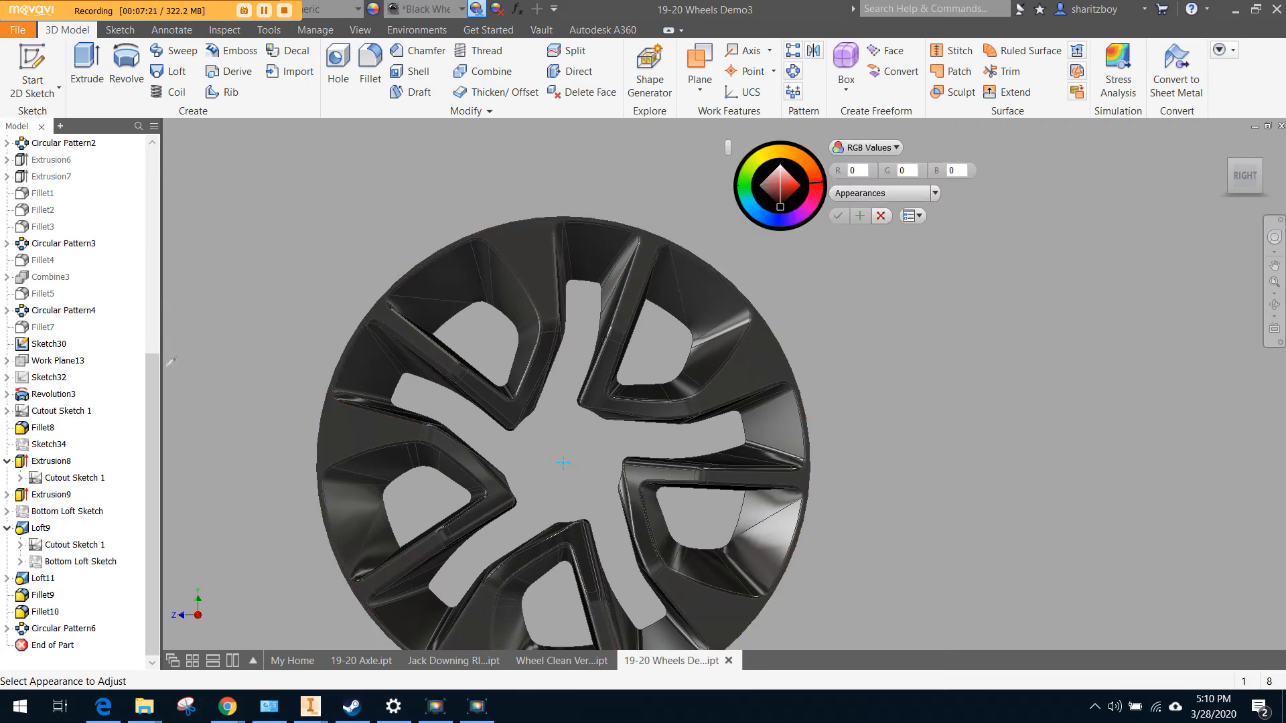
Expand Solid Bodies, and in appearance adjustment sample Black Wheel Paint from the wheel and select its outer front face and inner V-shaped spoke faces
scroll(81, 402, "up", 7)
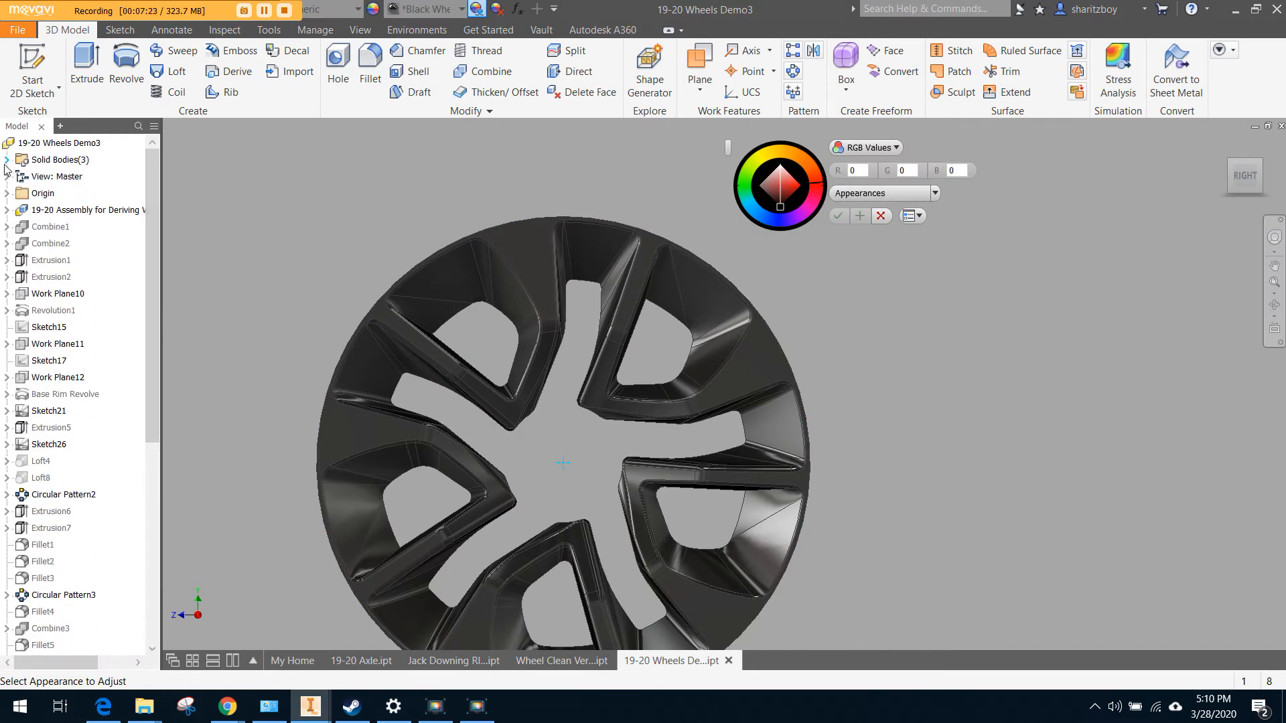
left_click(7, 160)
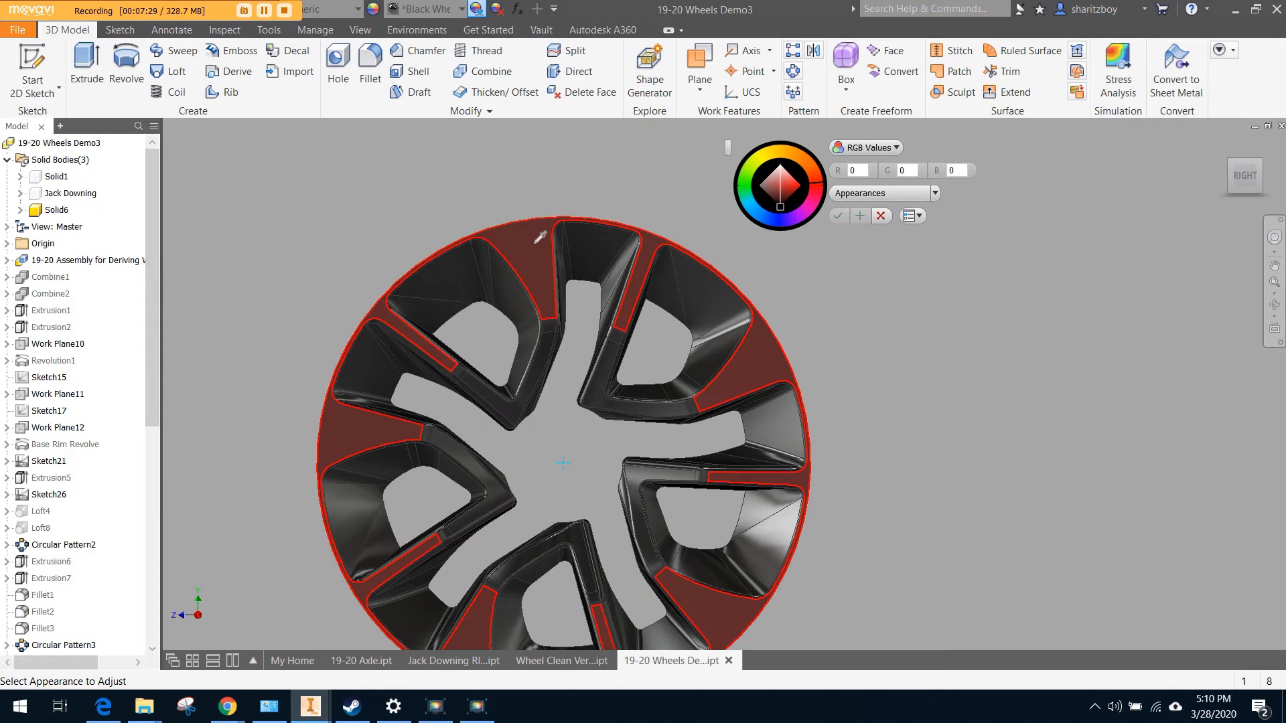
left_click(548, 334)
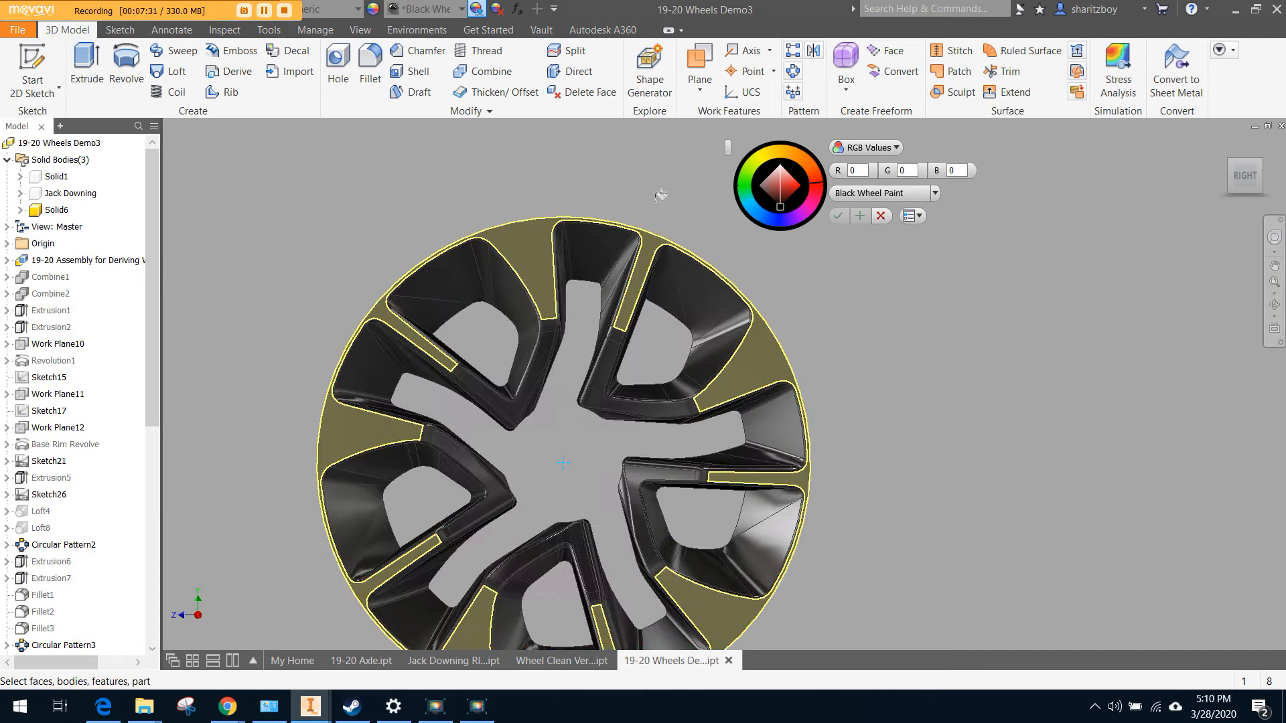
left_click(546, 343, "ctrl")
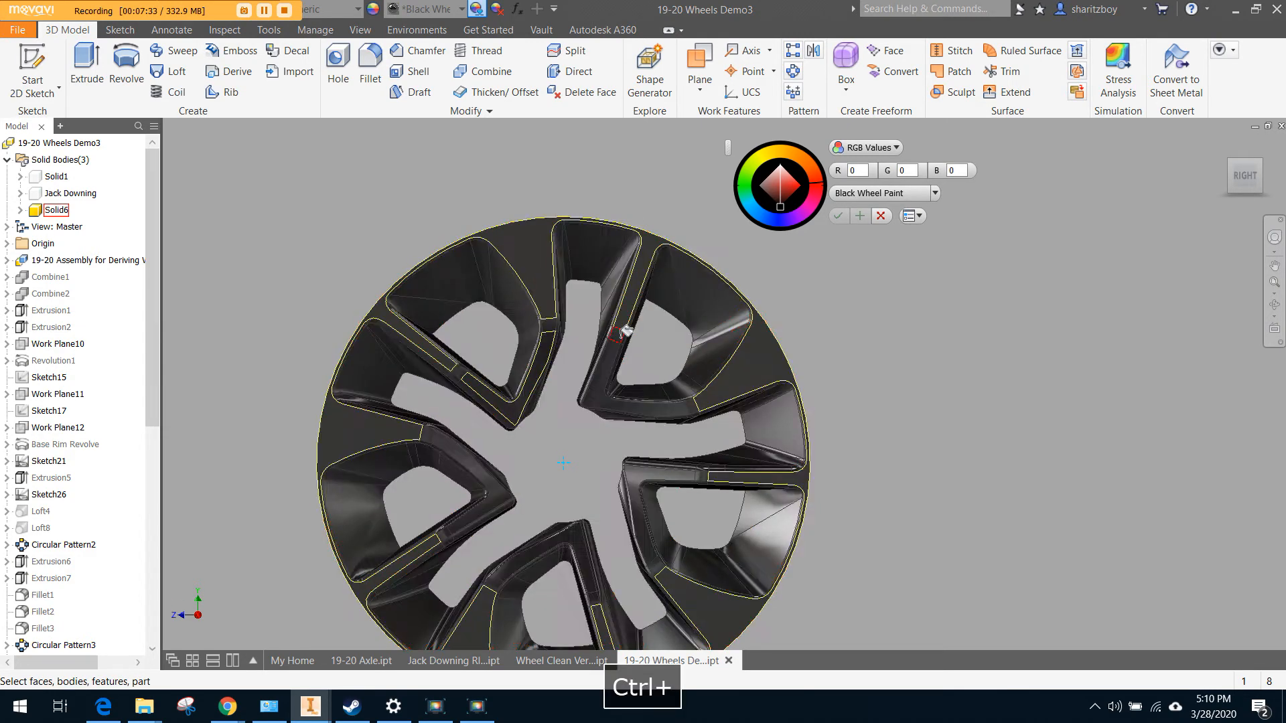
left_click(612, 351, "ctrl")
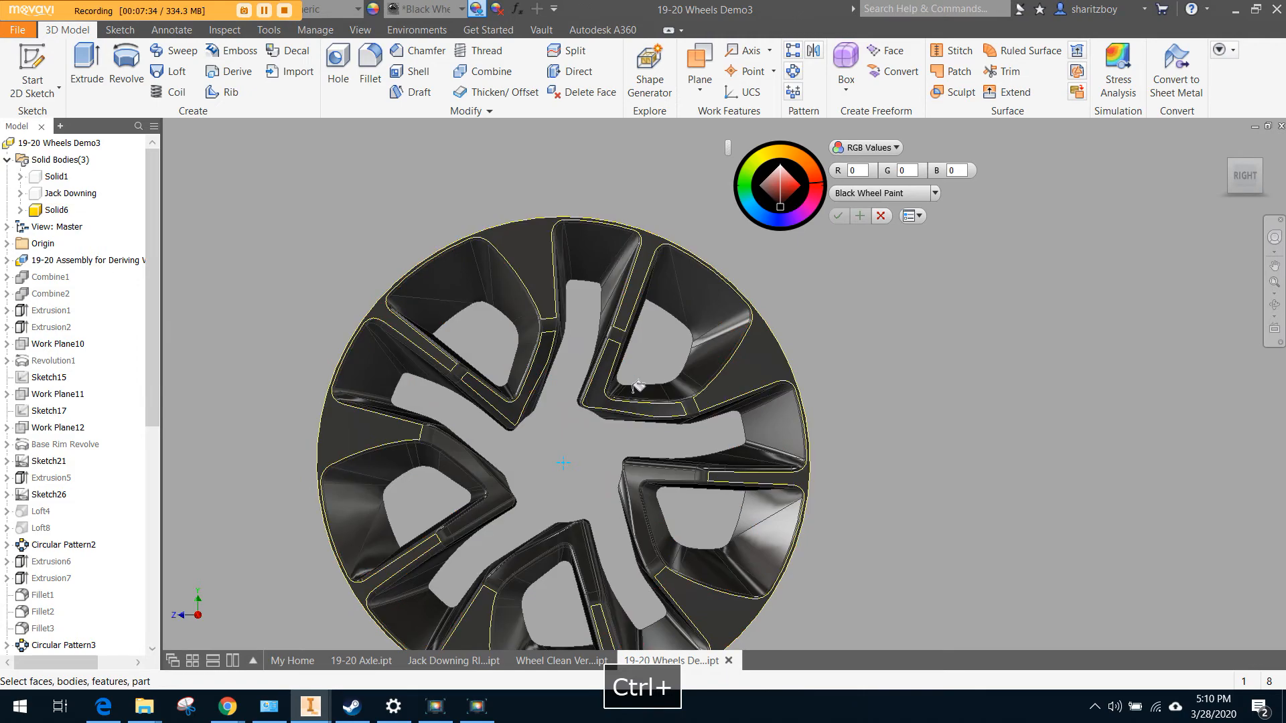
left_click(642, 476, "ctrl")
scroll(447, 434, "down", 5)
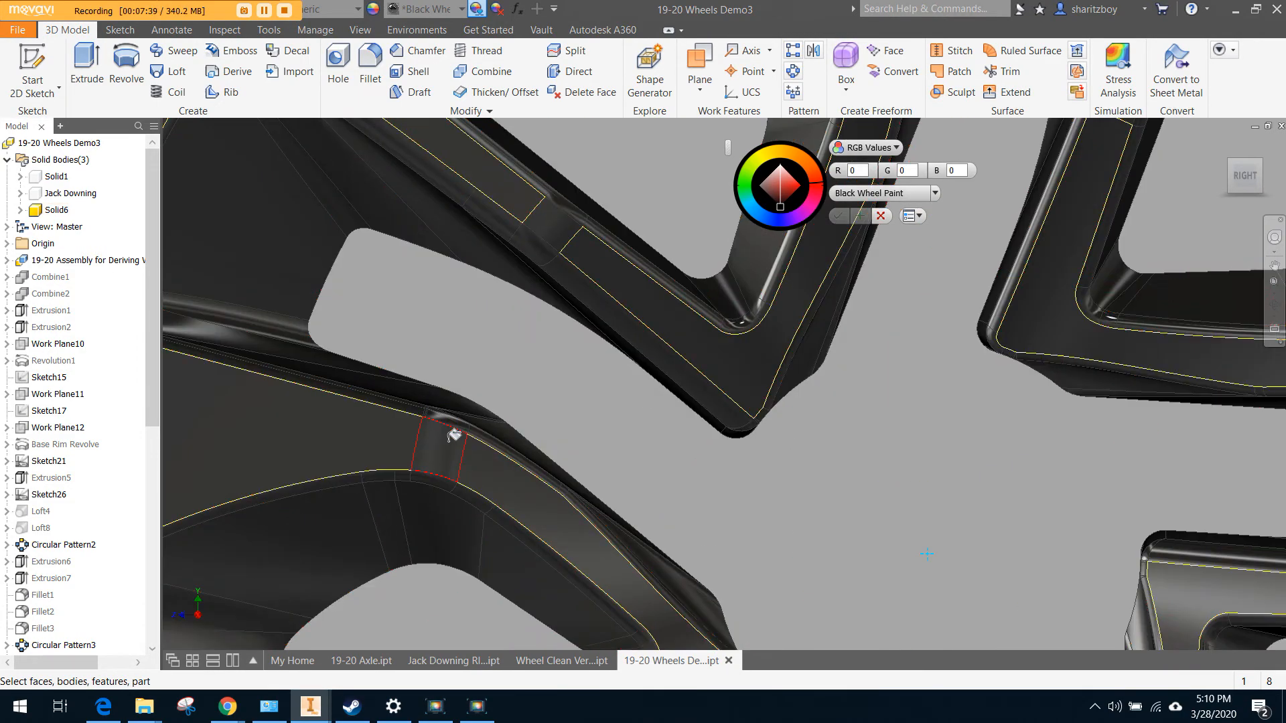
left_click(454, 435, "ctrl")
scroll(597, 287, "up", 5)
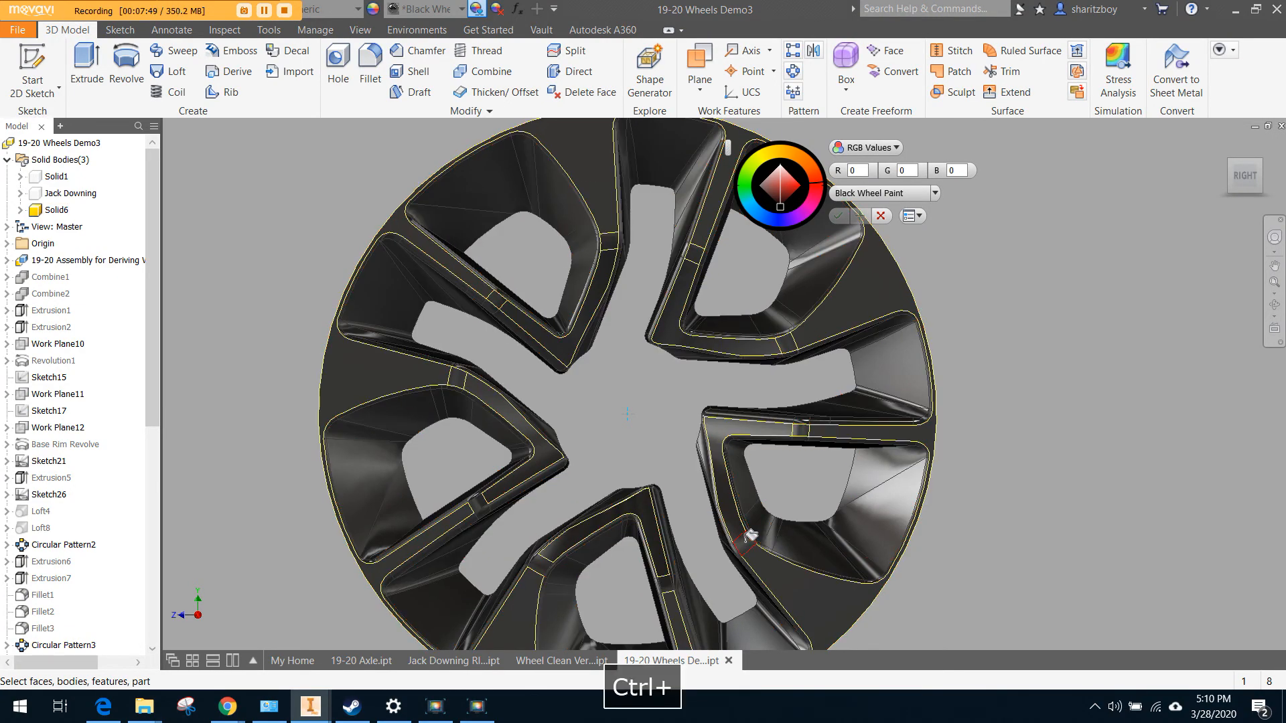
scroll(752, 536, "up", 3, "ctrl")
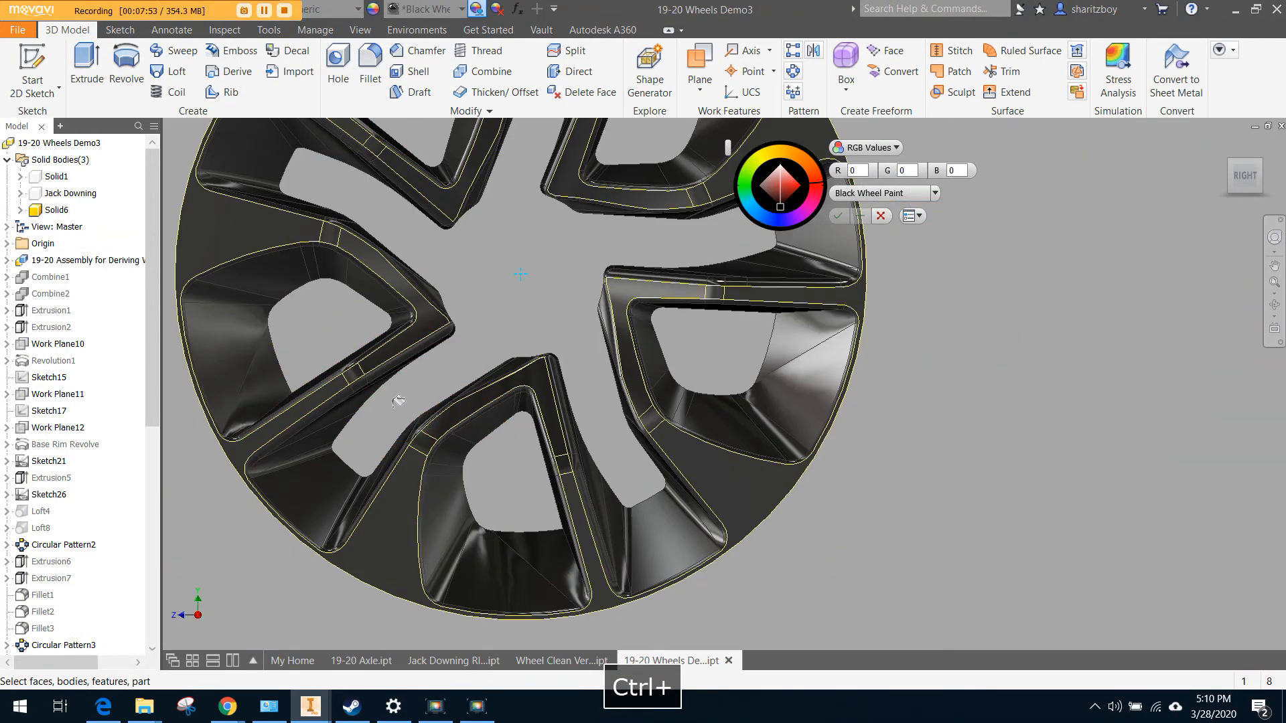
scroll(348, 355, "down", 3, "ctrl")
middle_click_drag(555, 280, 596, 362)
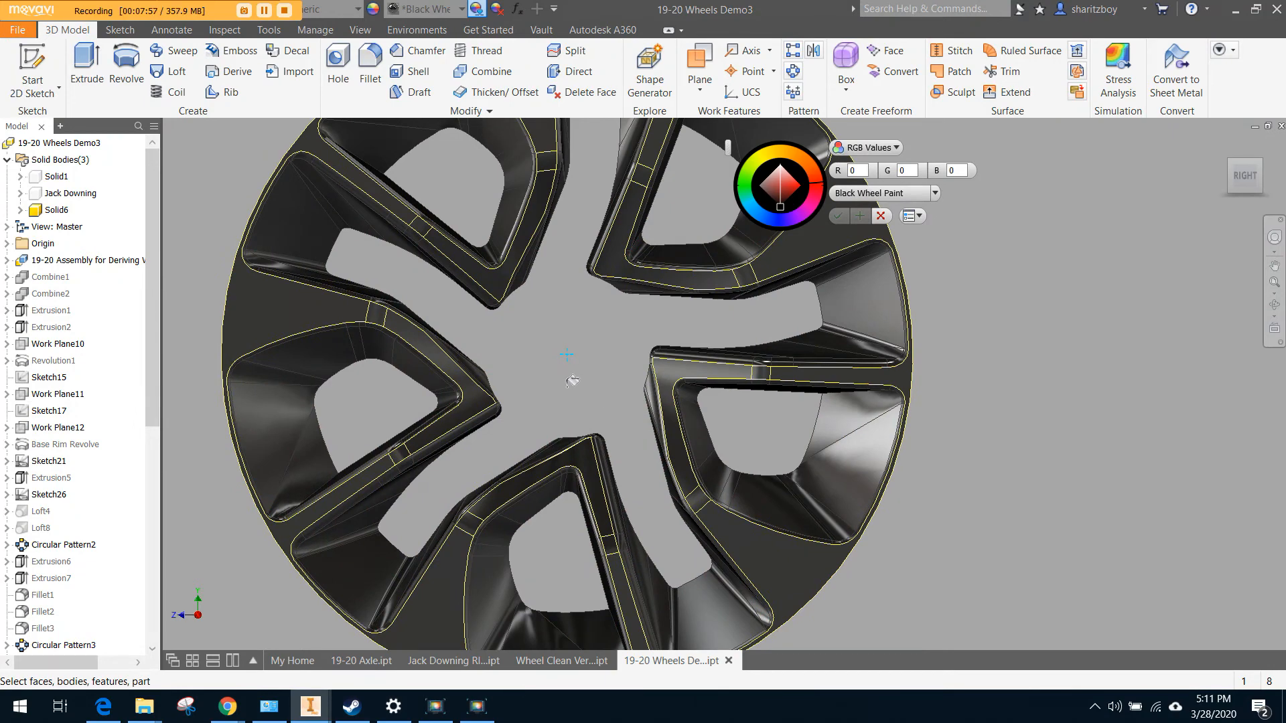
scroll(577, 349, "down", 2)
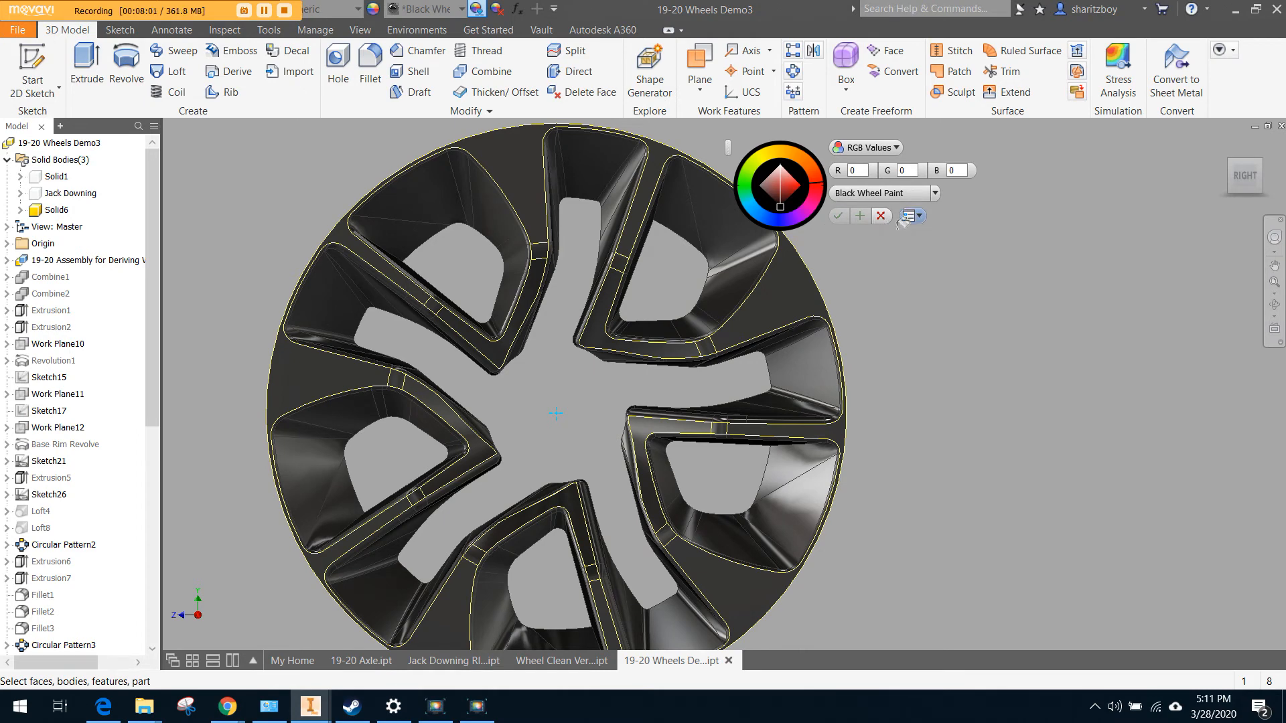
left_click(934, 193)
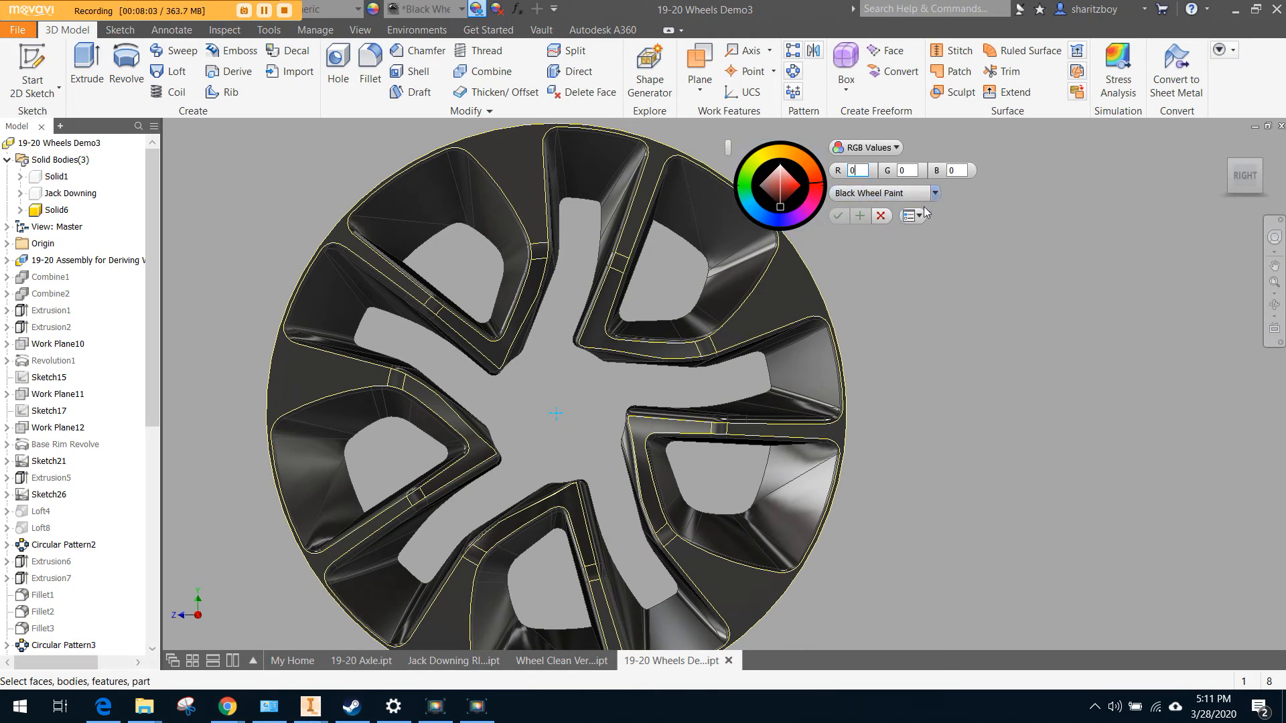
left_click(887, 241)
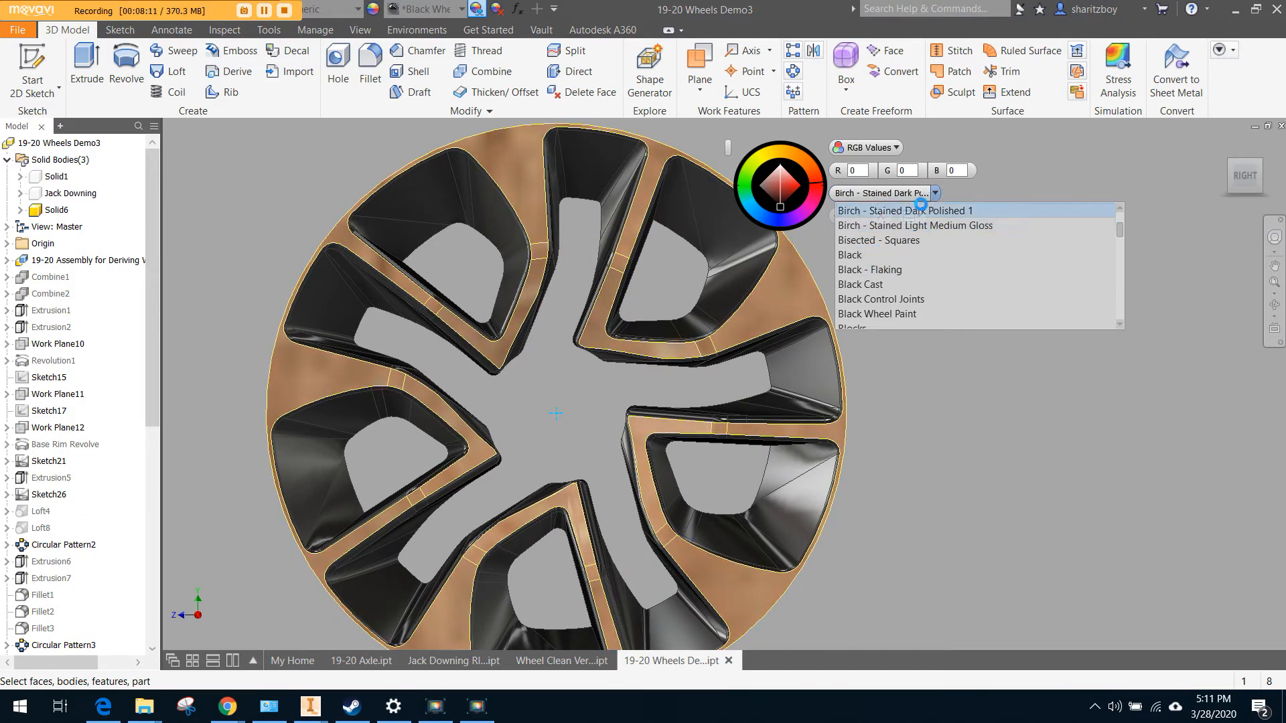
key("Escape")
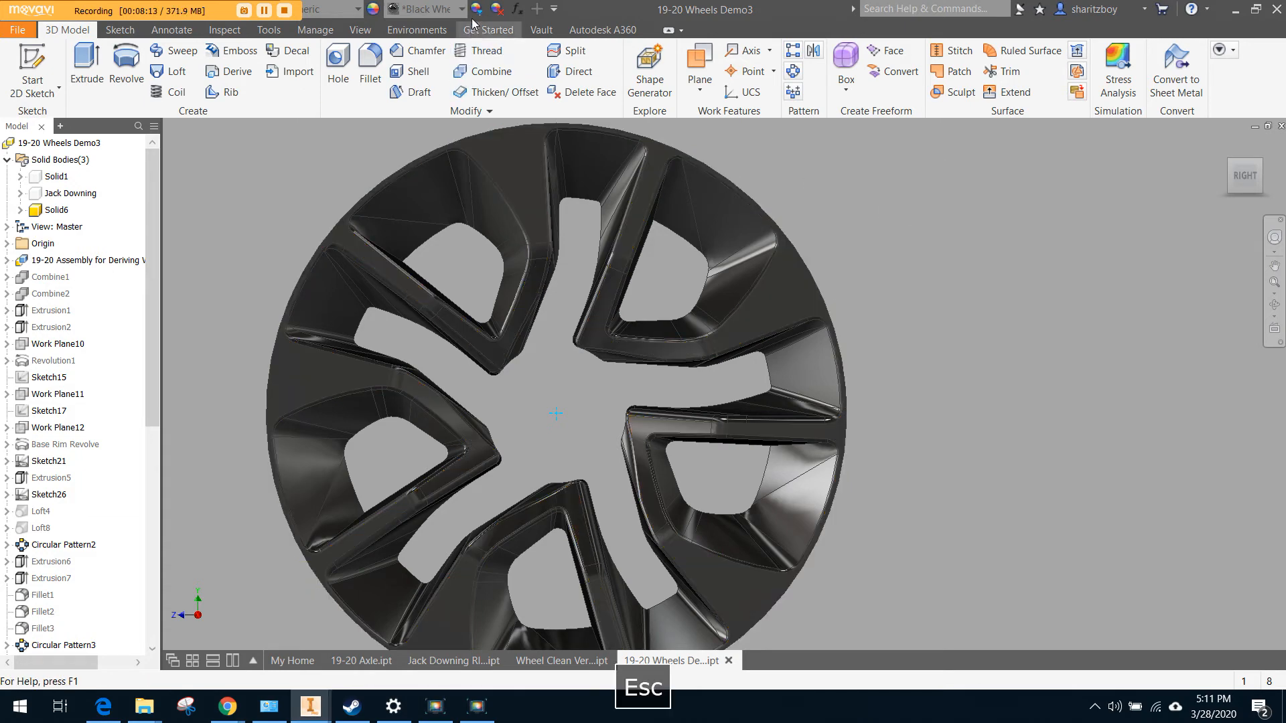
Limit the appearance list to Favorites and select the wheel's outer front face and V-shaped spoke faces for appearance adjustment
left_click(462, 10)
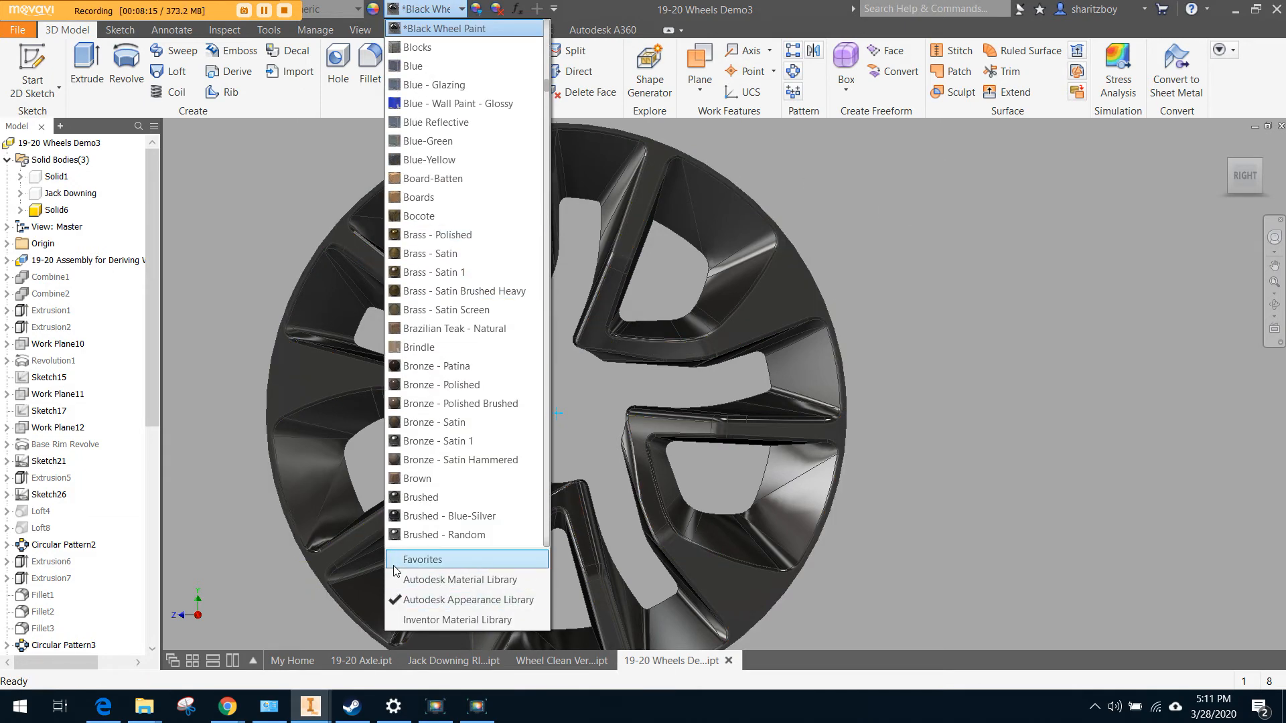
left_click(402, 560)
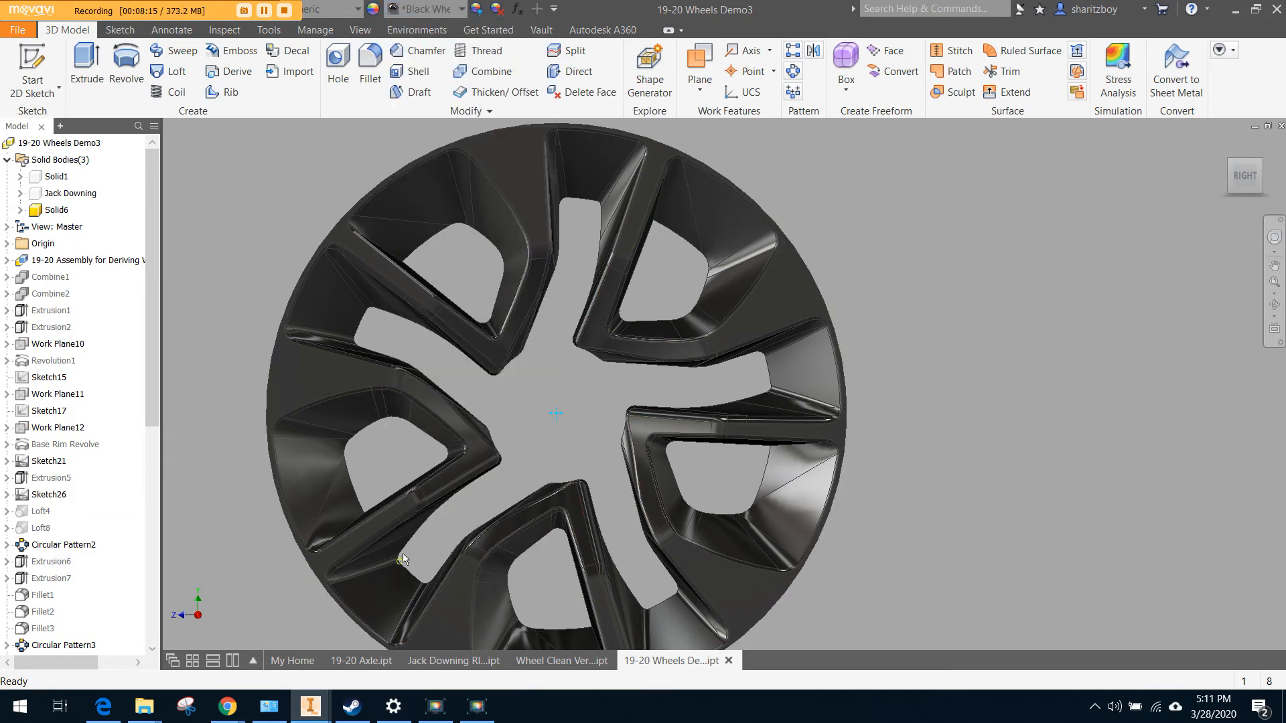
left_click(476, 9)
left_click(519, 142)
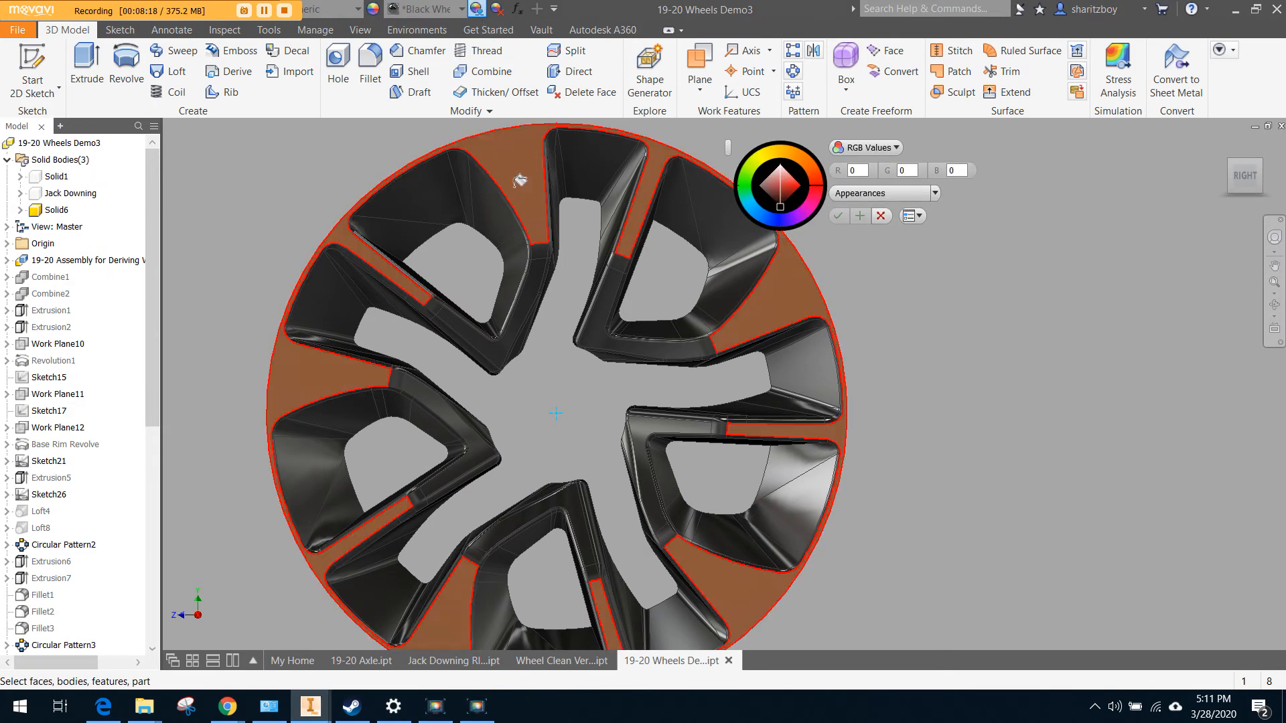
left_click(536, 274, "ctrl")
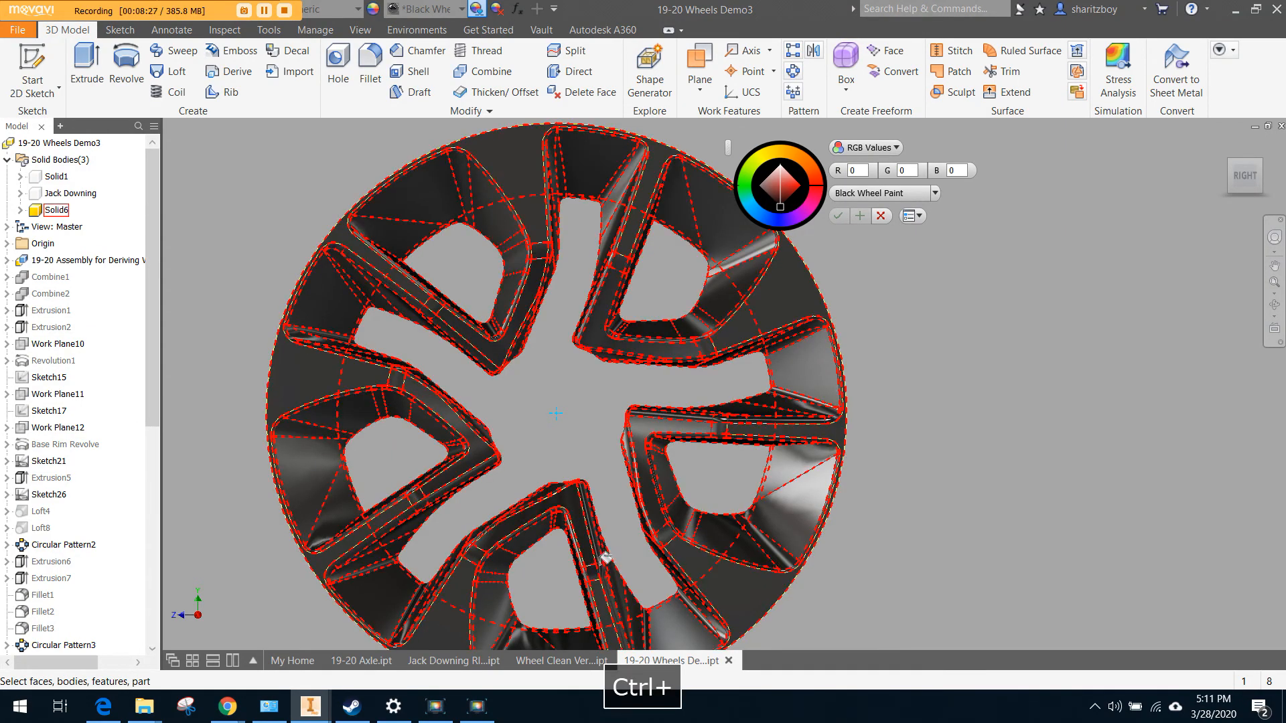
left_click(678, 531, "ctrl")
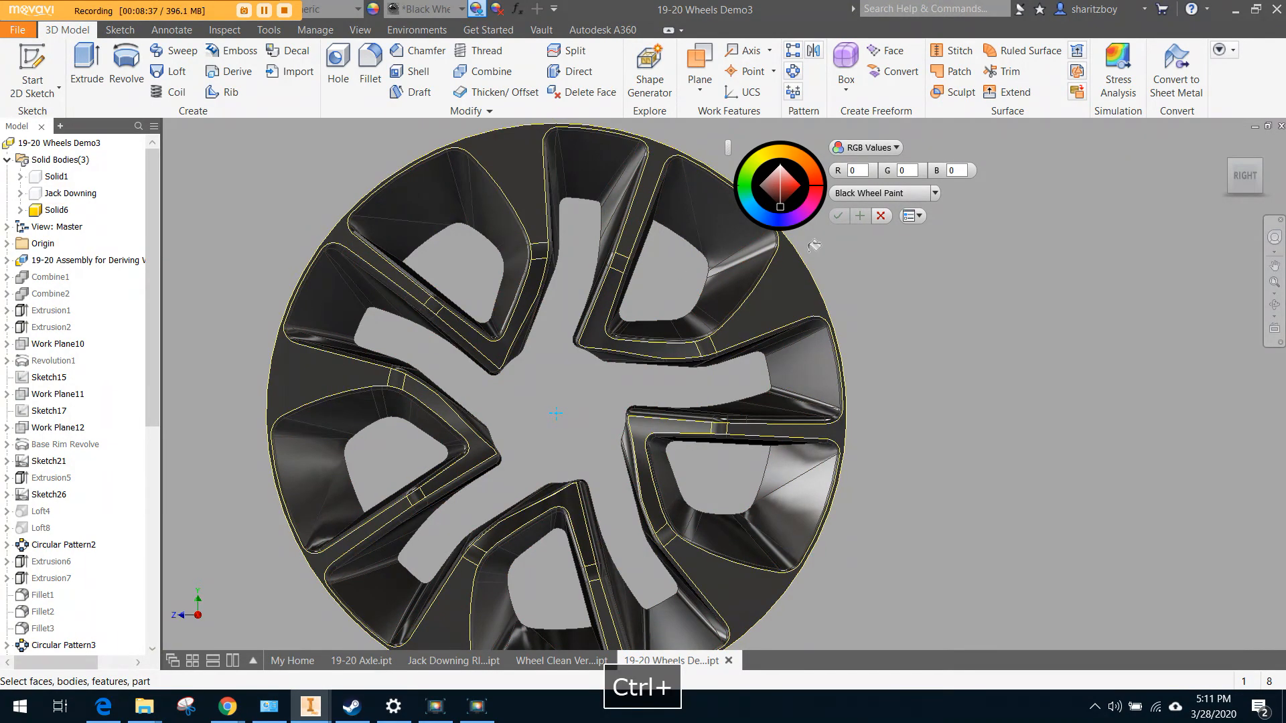
Apply the Aluminum - Polished appearance to the selected front and spoke faces
left_click(934, 192)
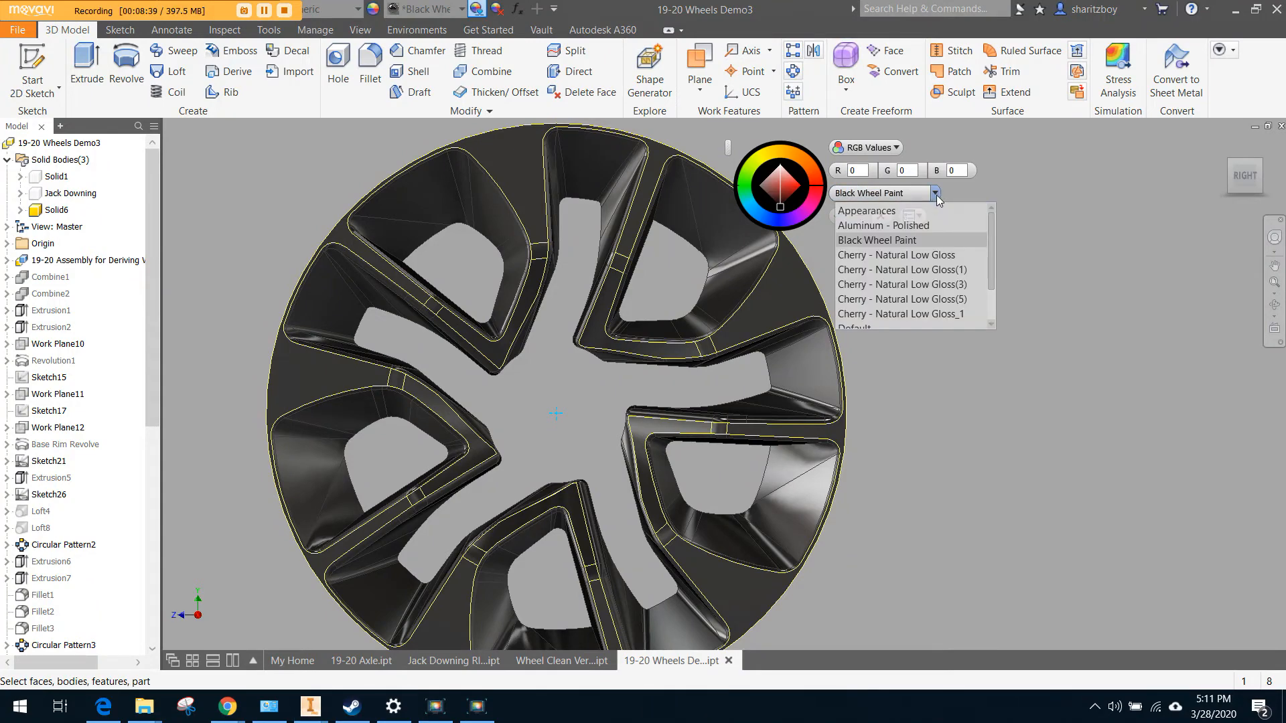
left_click(898, 226)
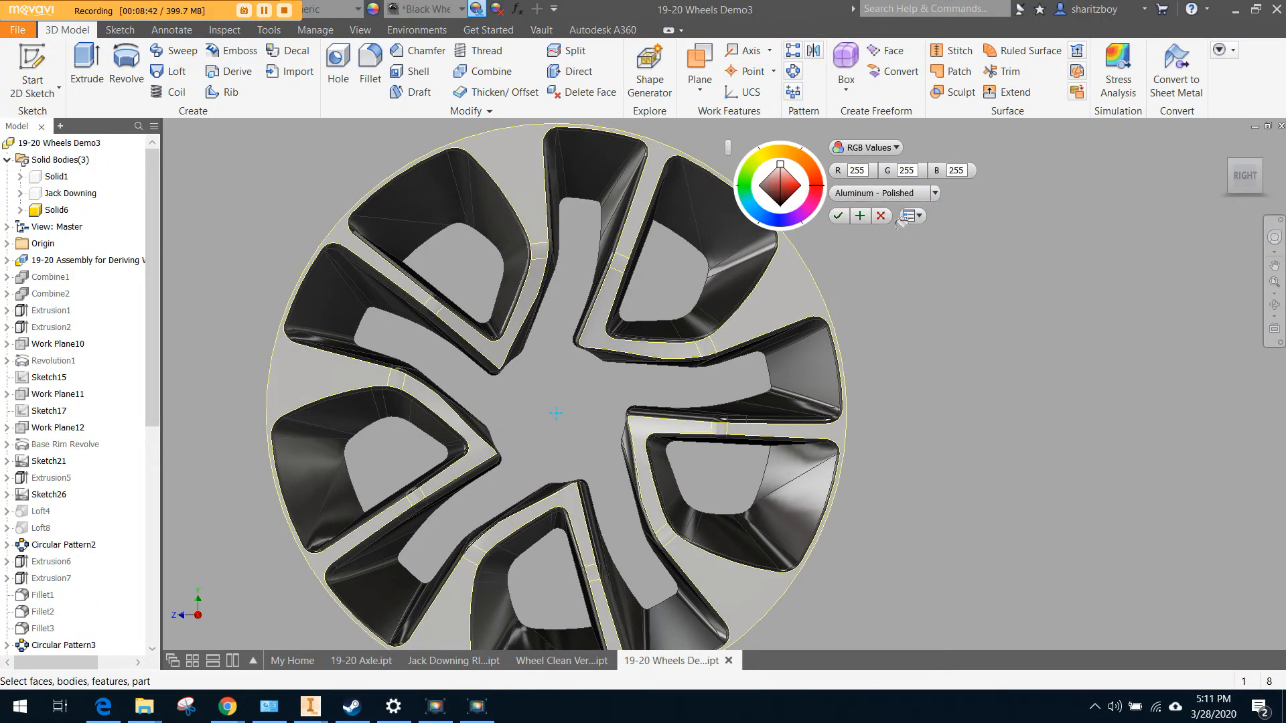
left_click(837, 217)
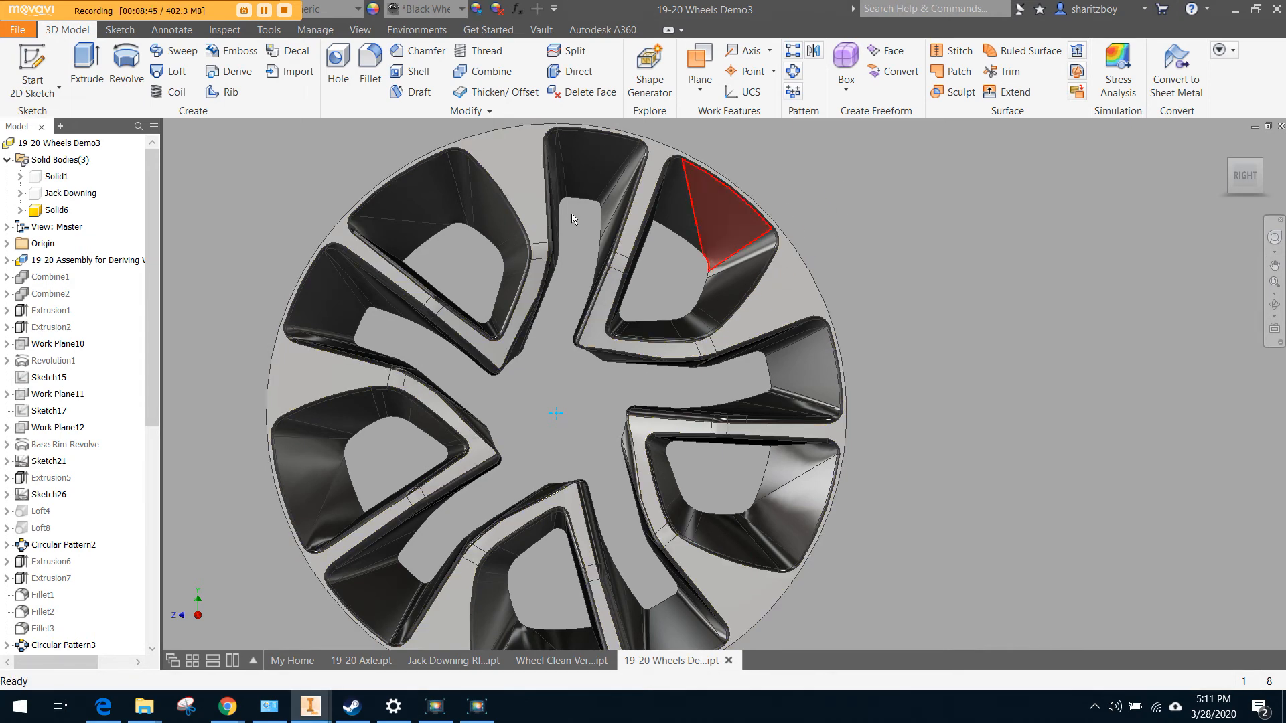
Change the visual style of the wheel to Realistic
scroll(535, 241, "up", 6)
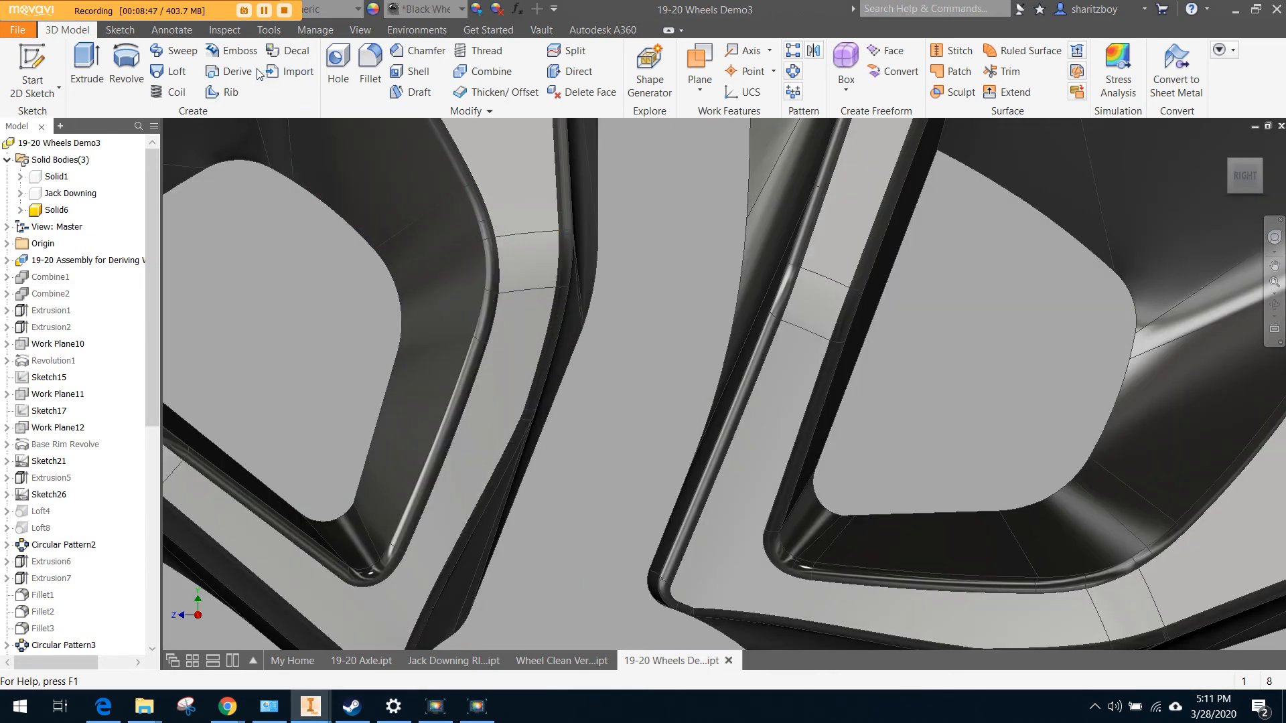
left_click(361, 30)
left_click(201, 87)
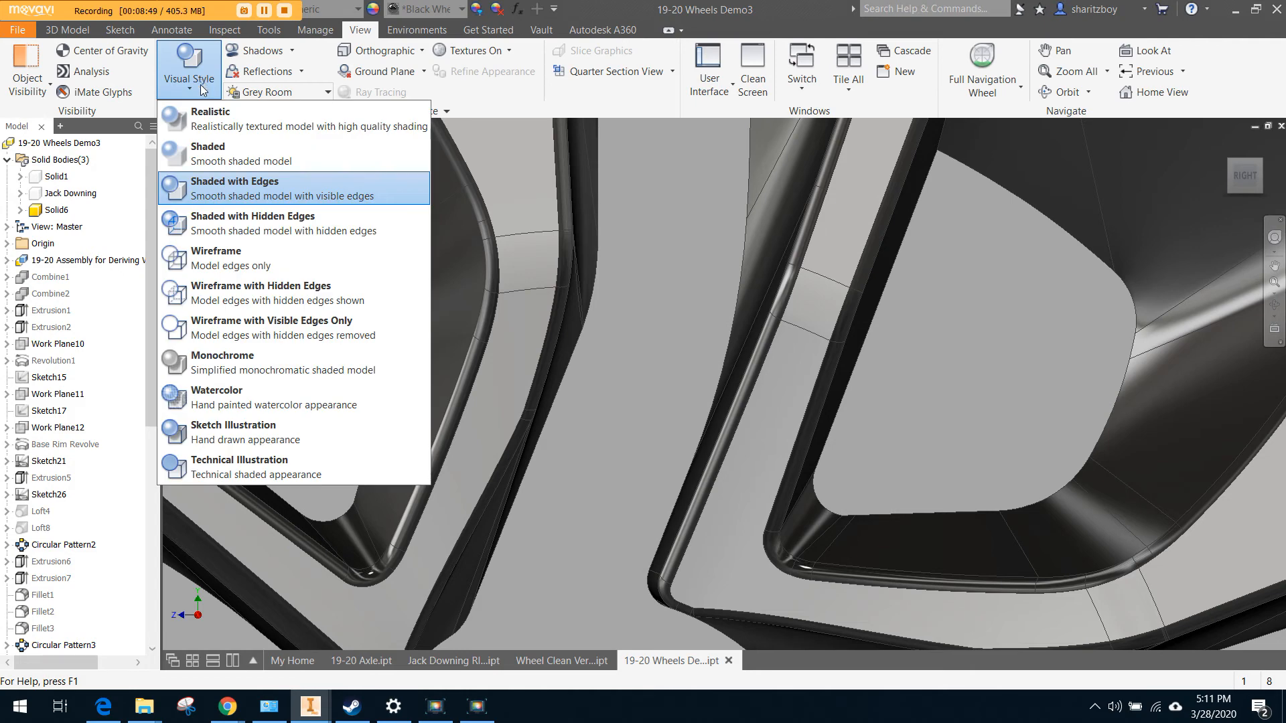
left_click(221, 118)
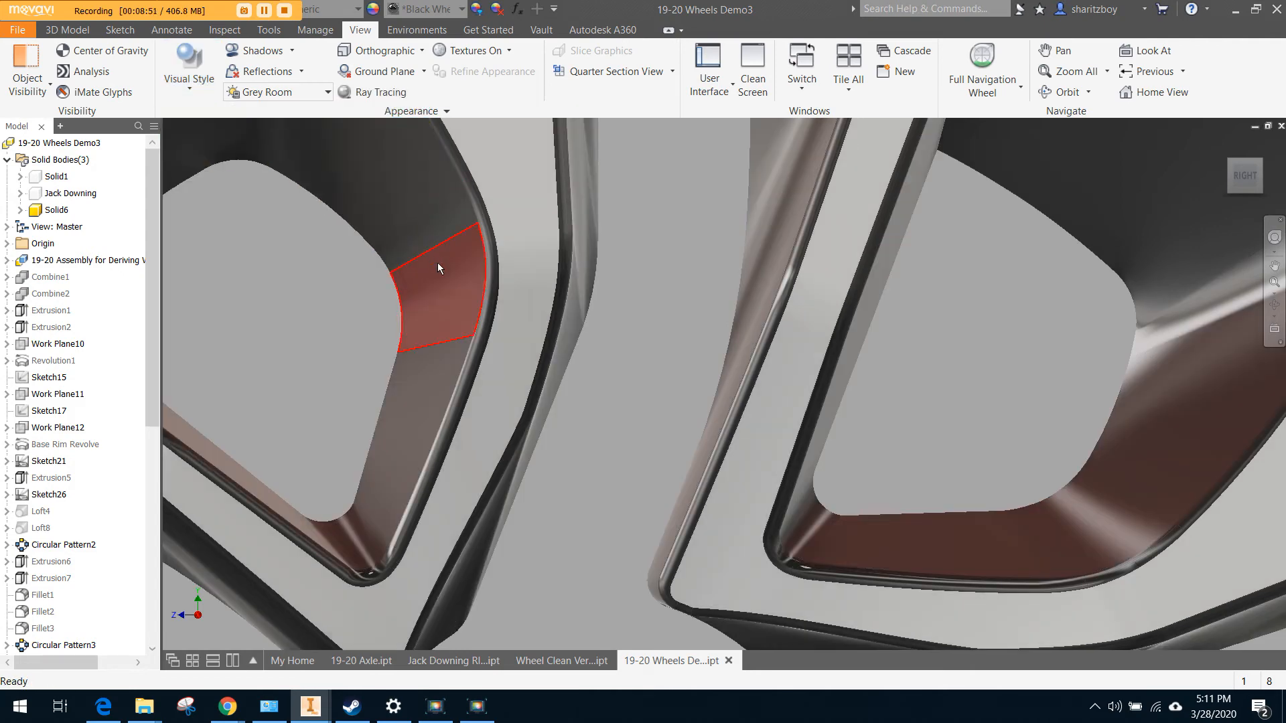
Return the wheel to the home view and set the lighting style to Soft Light
scroll(442, 266, "down", 5)
scroll(622, 326, "down", 2)
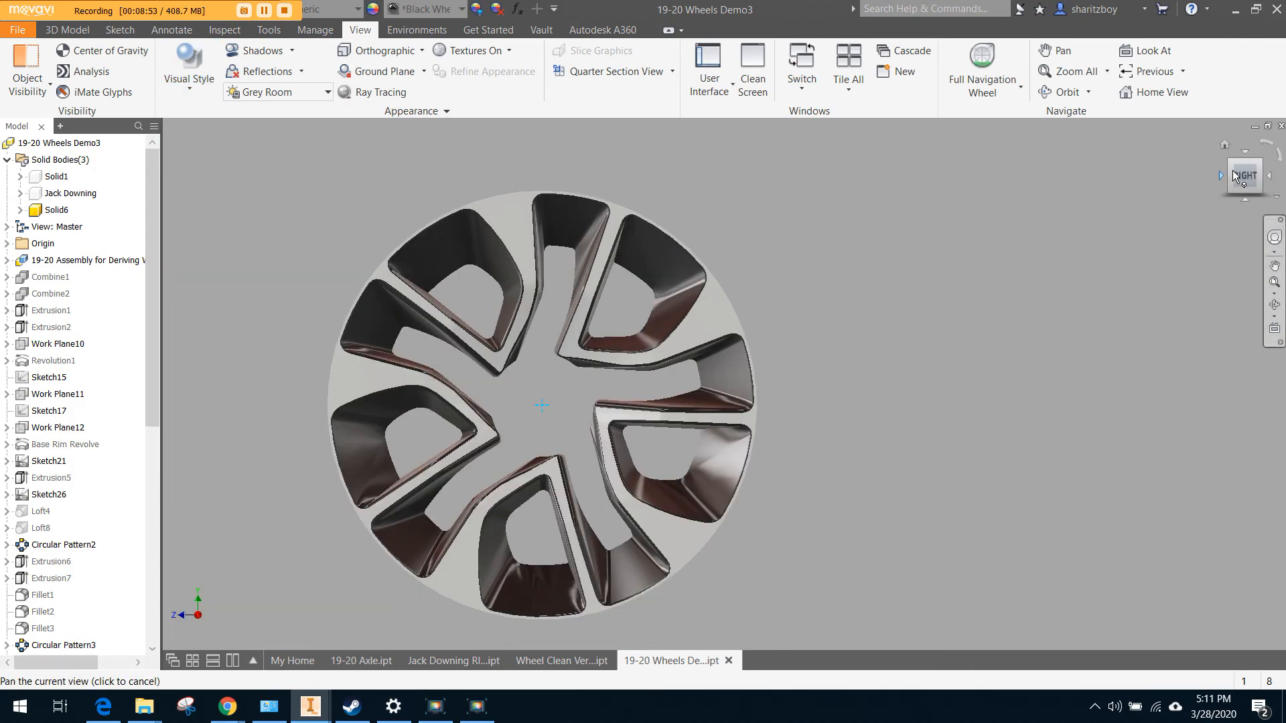
mouse_move(1230, 187)
left_mouse_down()
mouse_move(1192, 195)
mouse_move(1241, 181)
left_mouse_up()
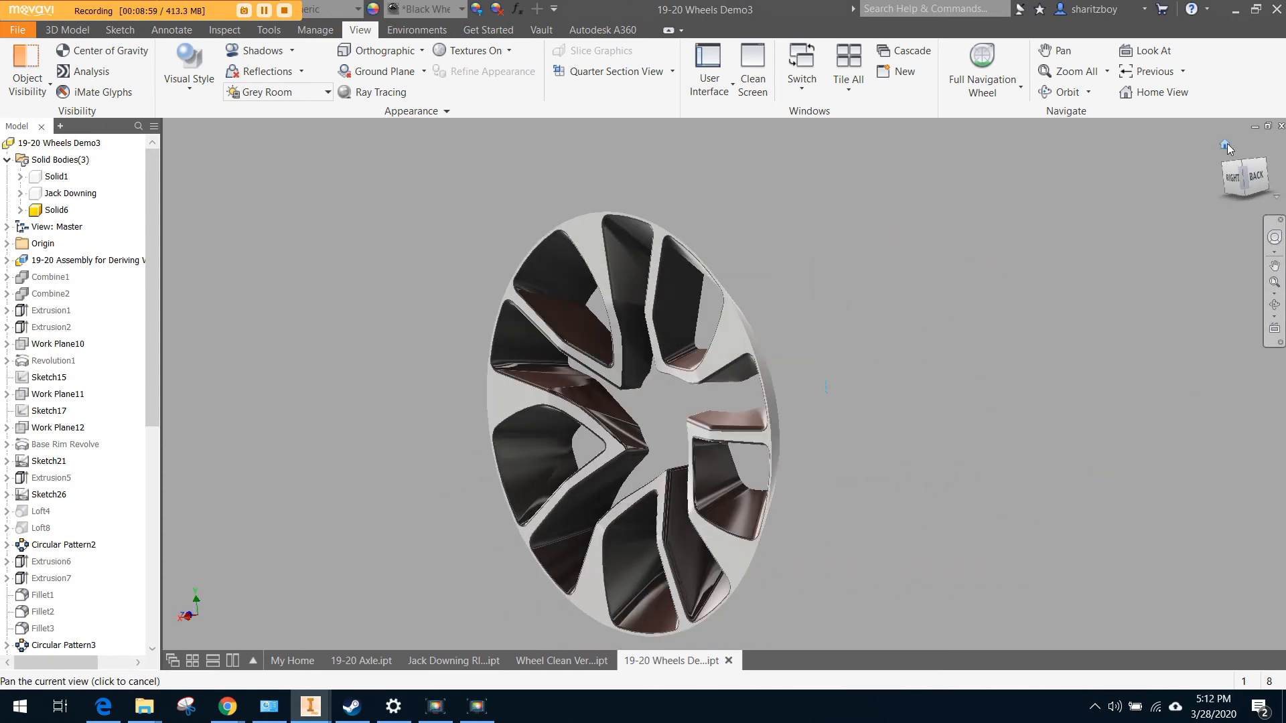
left_click(1225, 144)
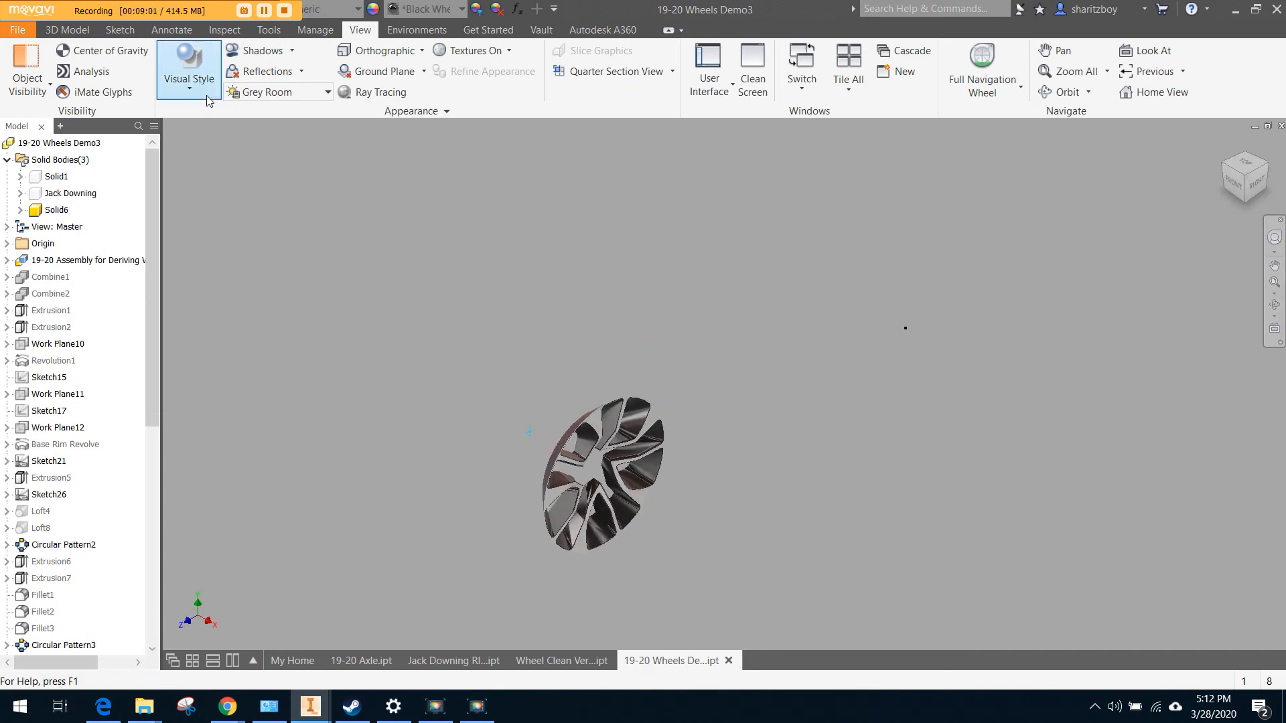
left_click(189, 77)
left_click(260, 94)
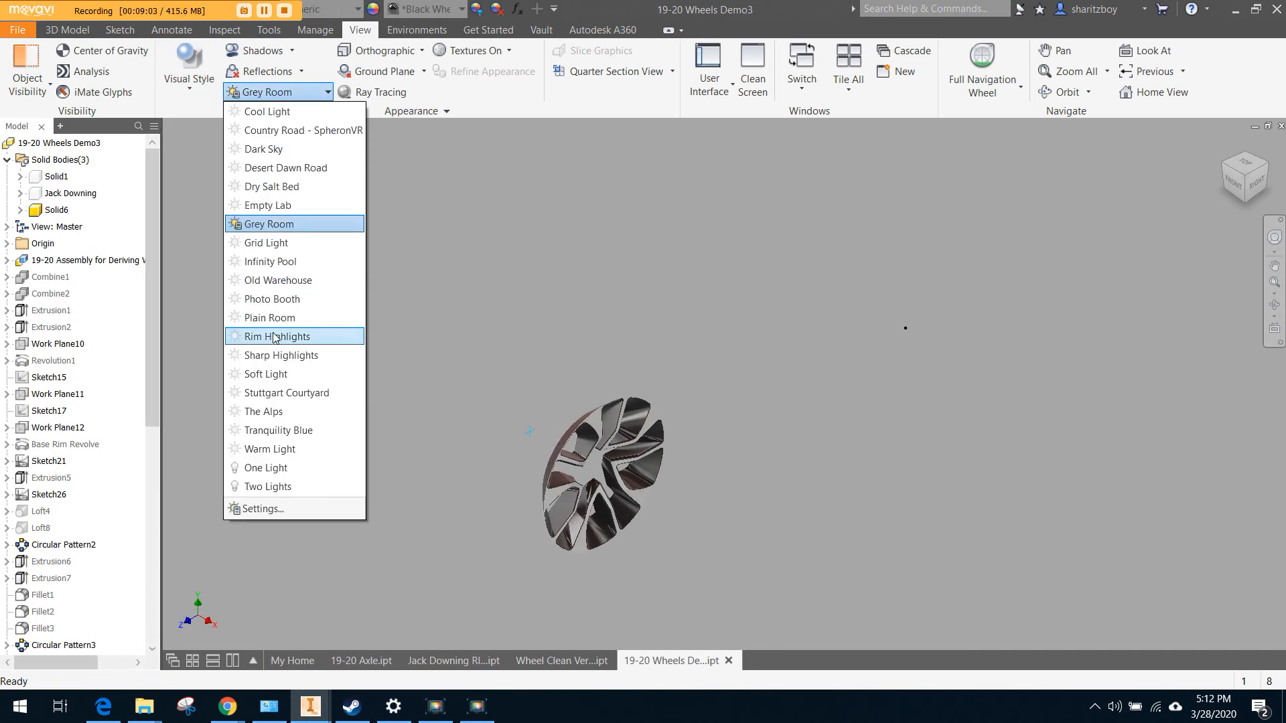
left_click(286, 374)
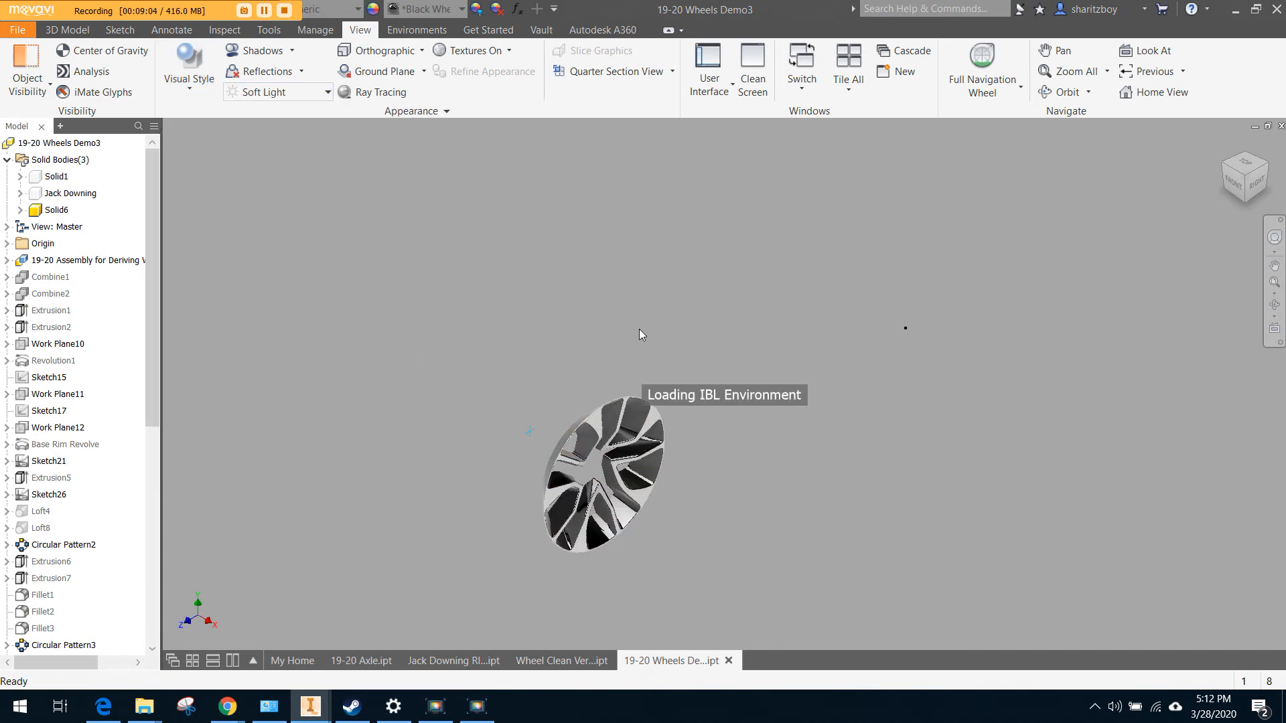
Edit Fillet8 and set its radius to 0.2 in
left_click(1255, 186)
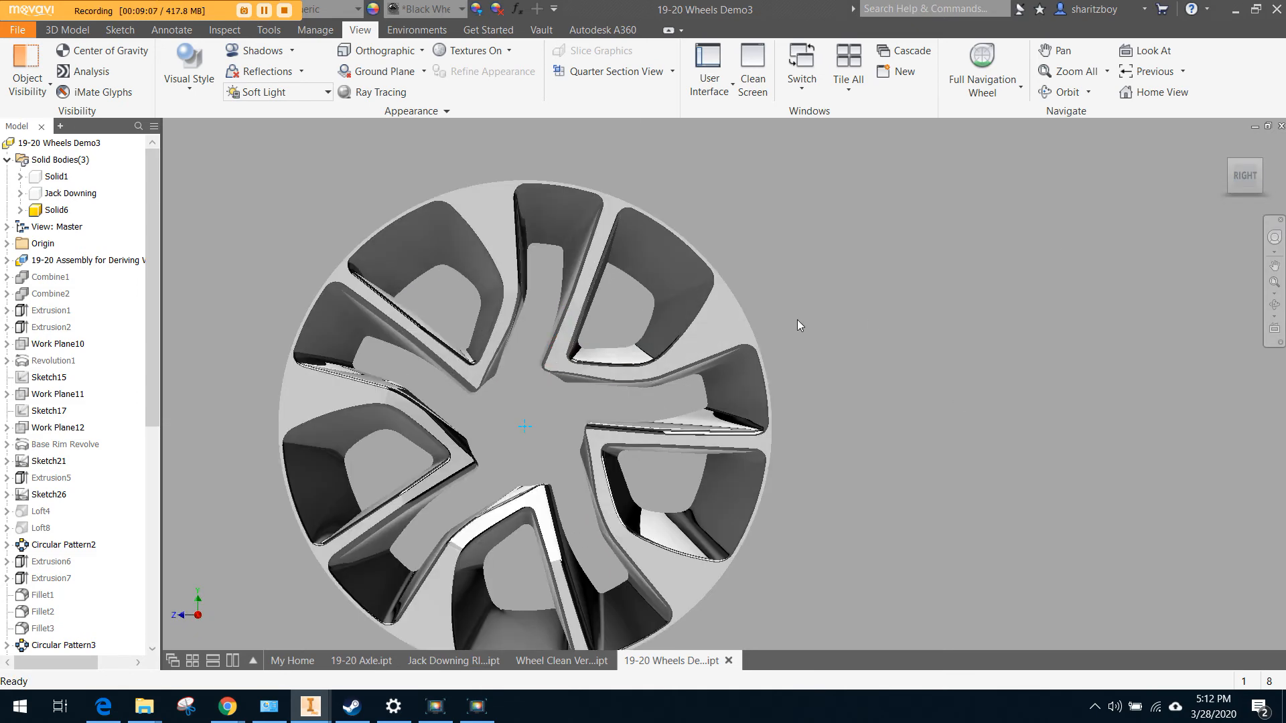
middle_click_drag(617, 391, 564, 421, "shift")
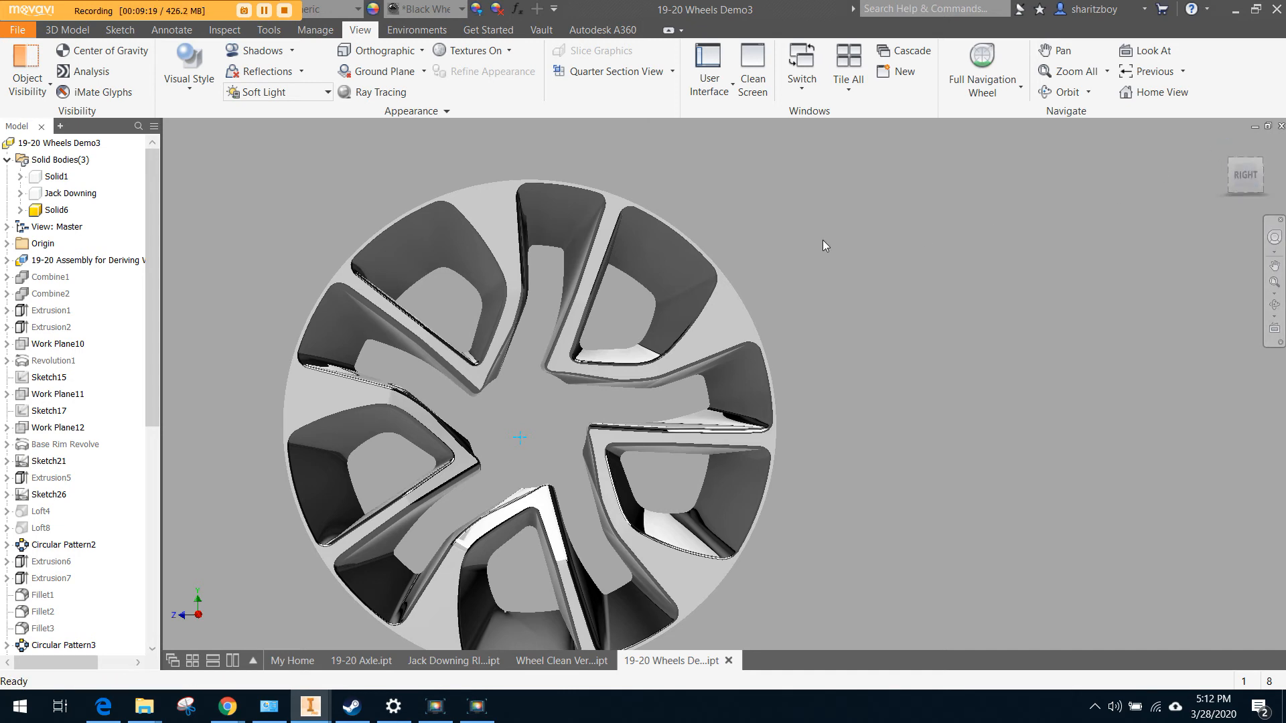
middle_click_drag(585, 427, 545, 328)
scroll(552, 330, "up", 6)
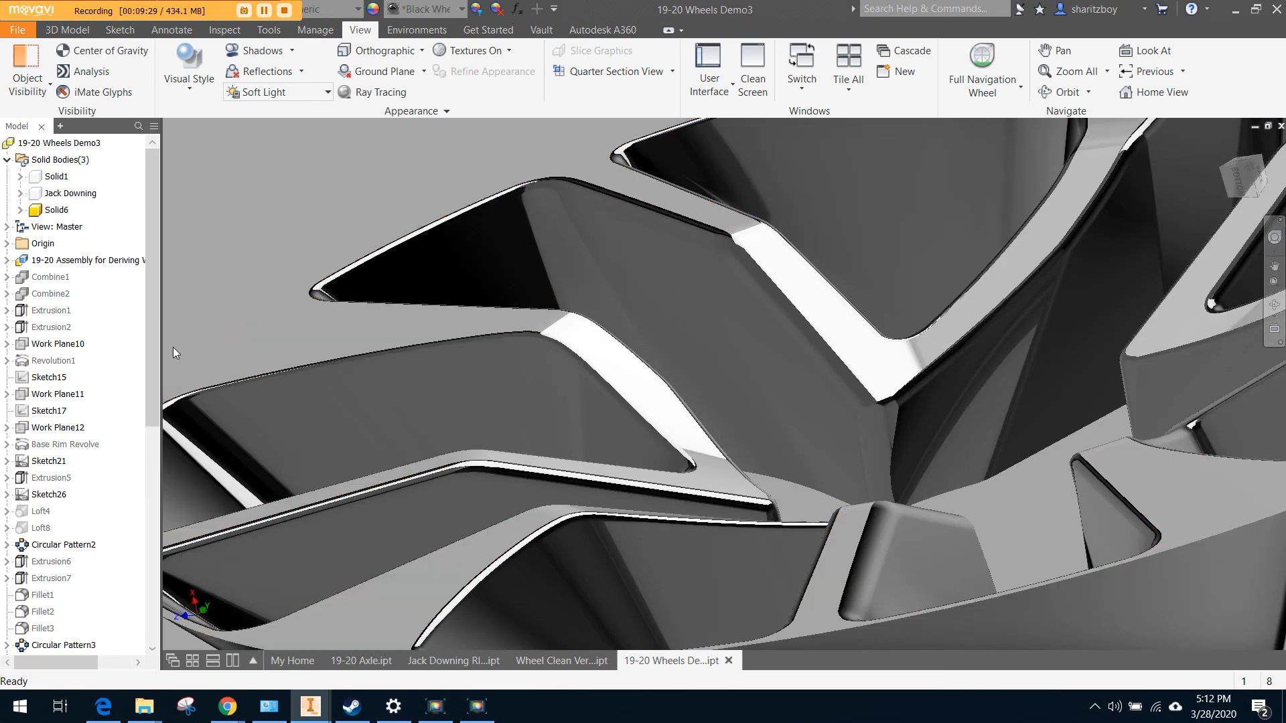
scroll(87, 431, "down", 6)
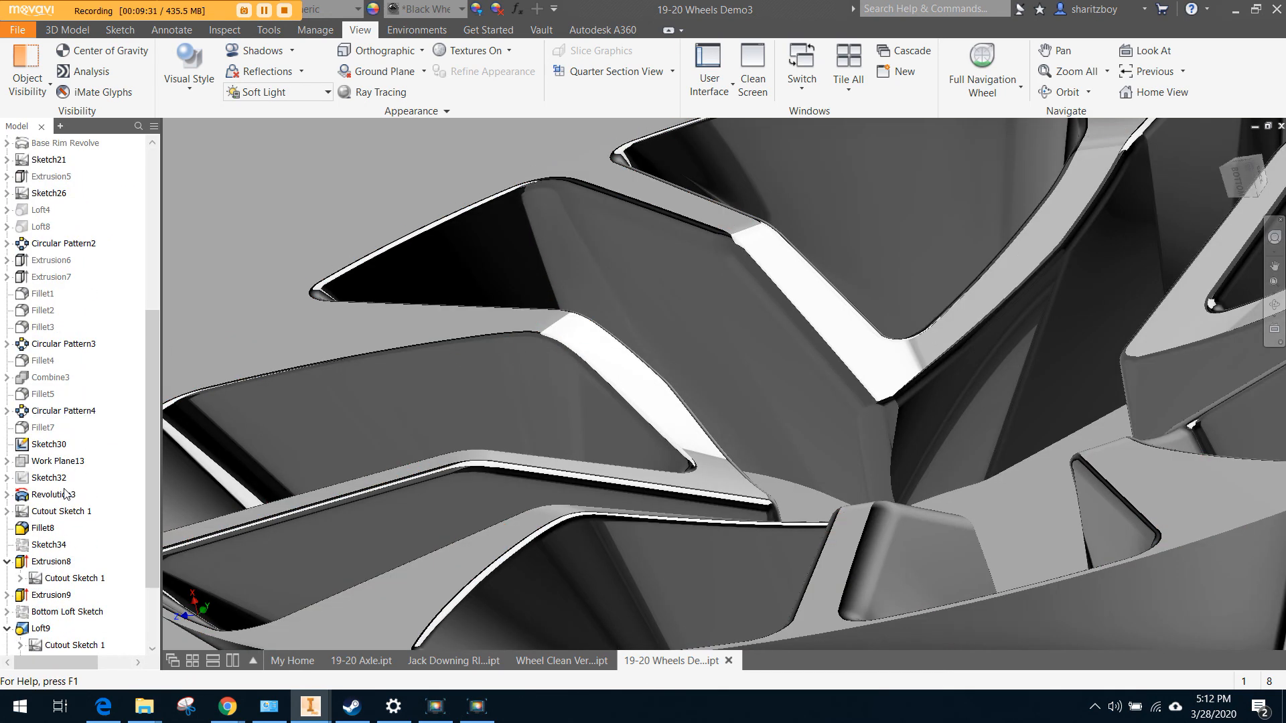
double_click(43, 529)
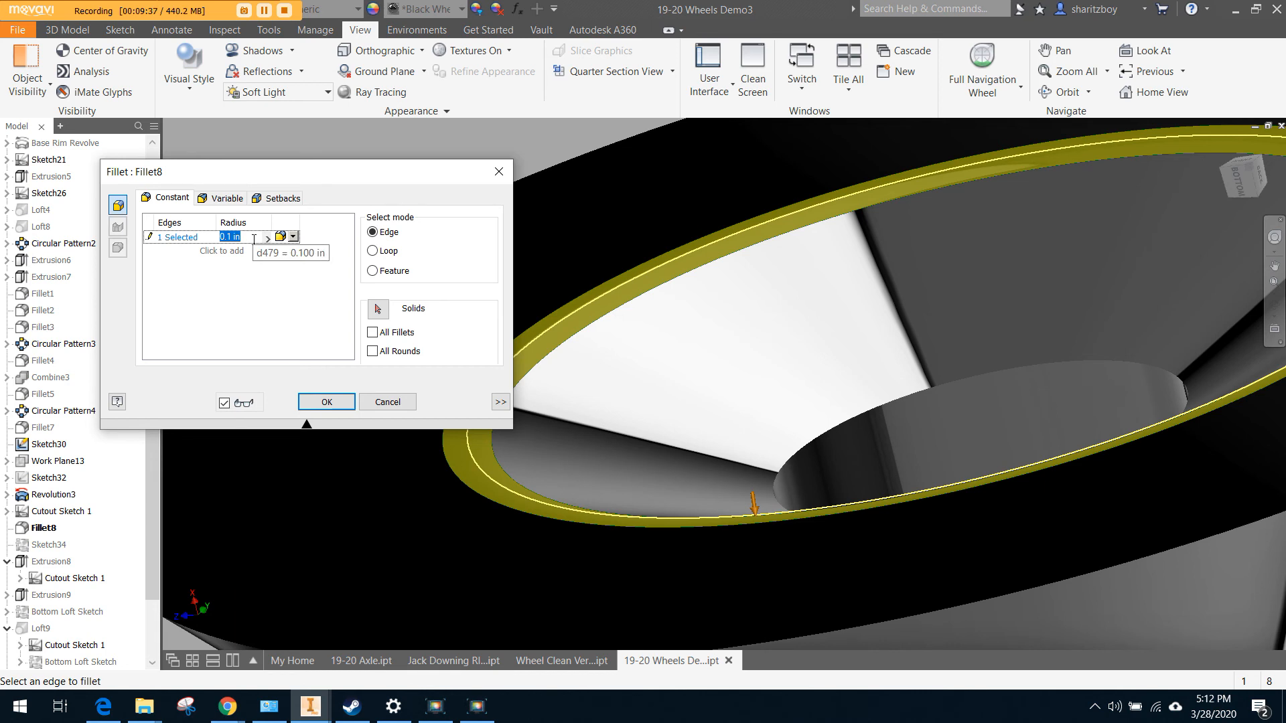
key("BackSpace")
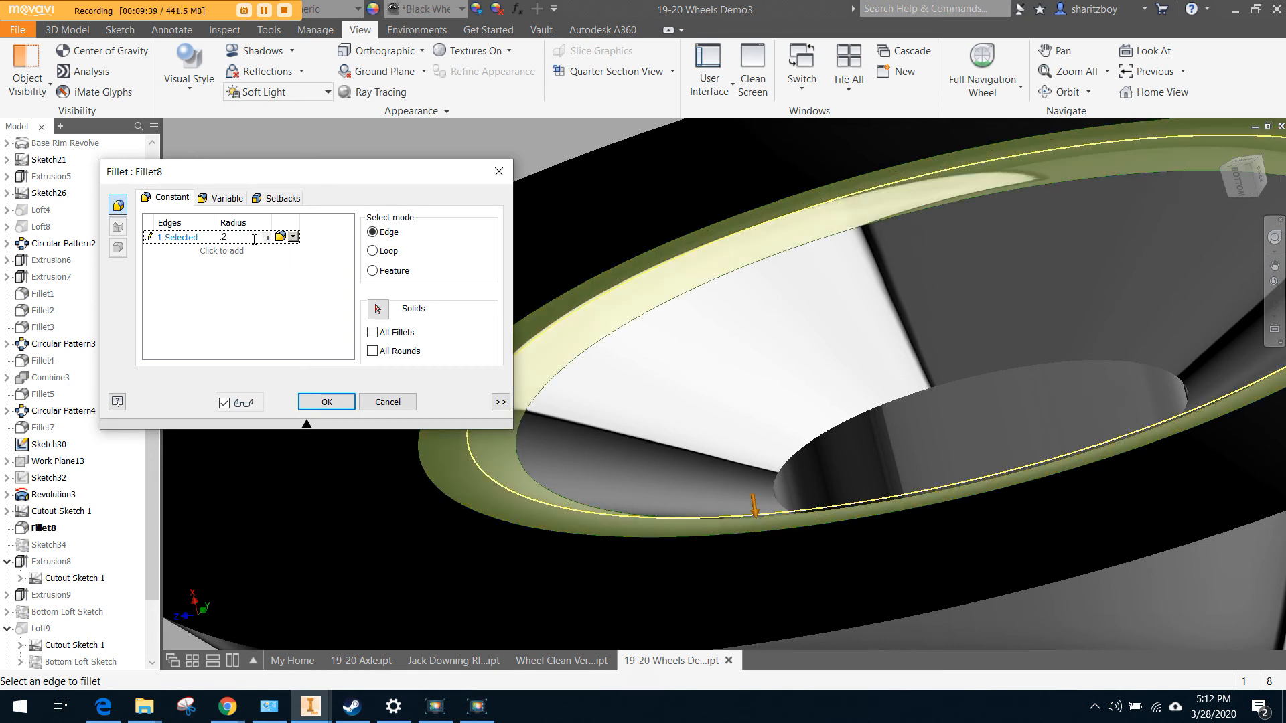
left_click(329, 401)
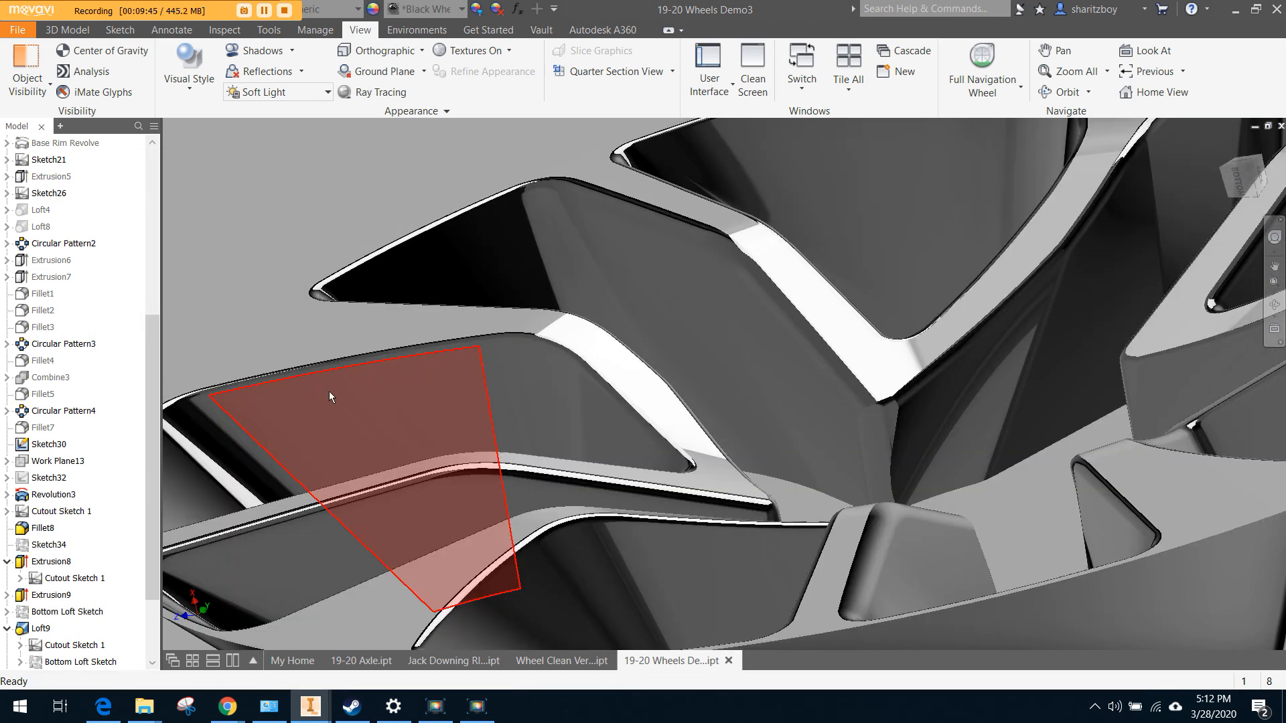
Inspect the wheel's spokes and finish from several angles, ending in the home view
scroll(684, 280, "up", 3)
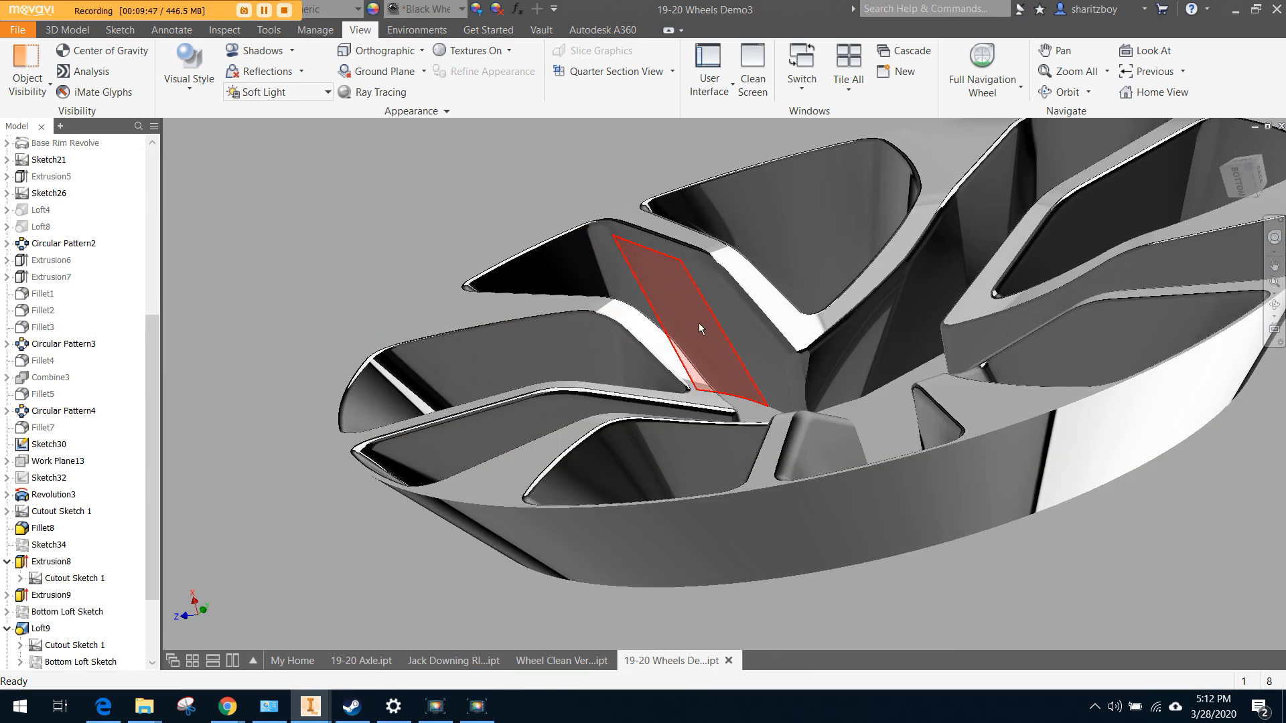
middle_click_drag(704, 346, 843, 301, "shift")
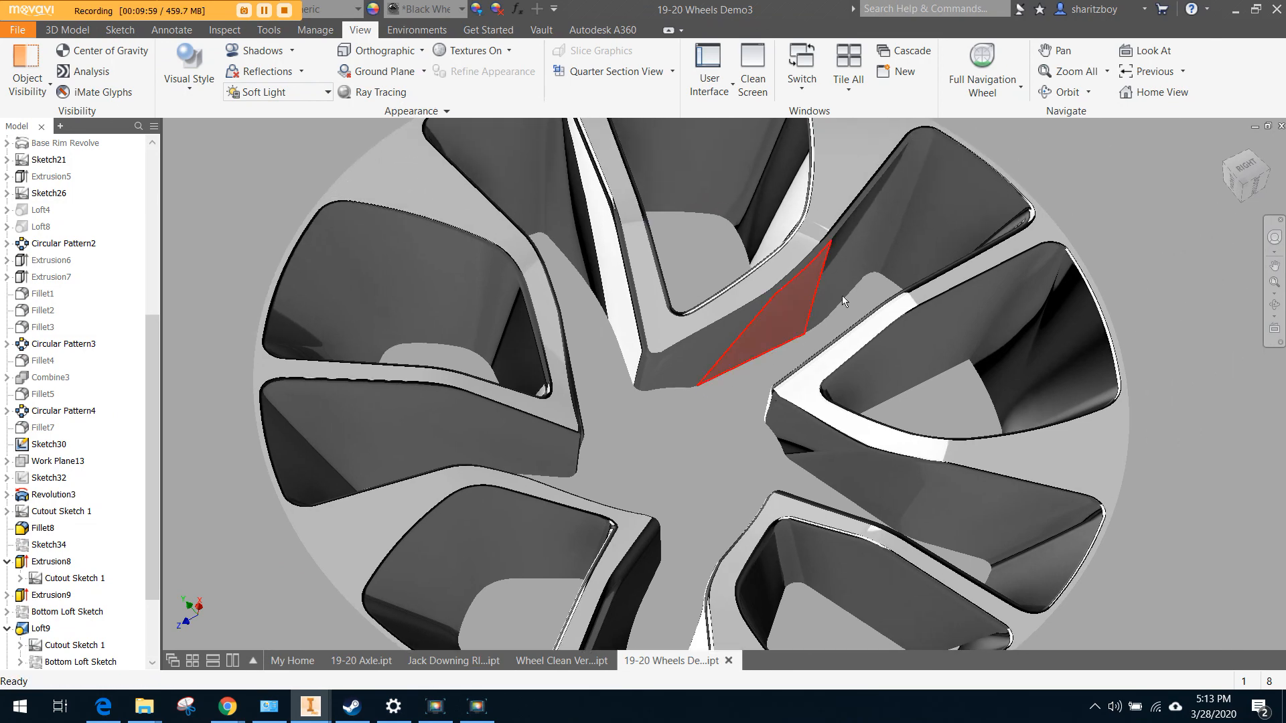
left_click(1223, 145)
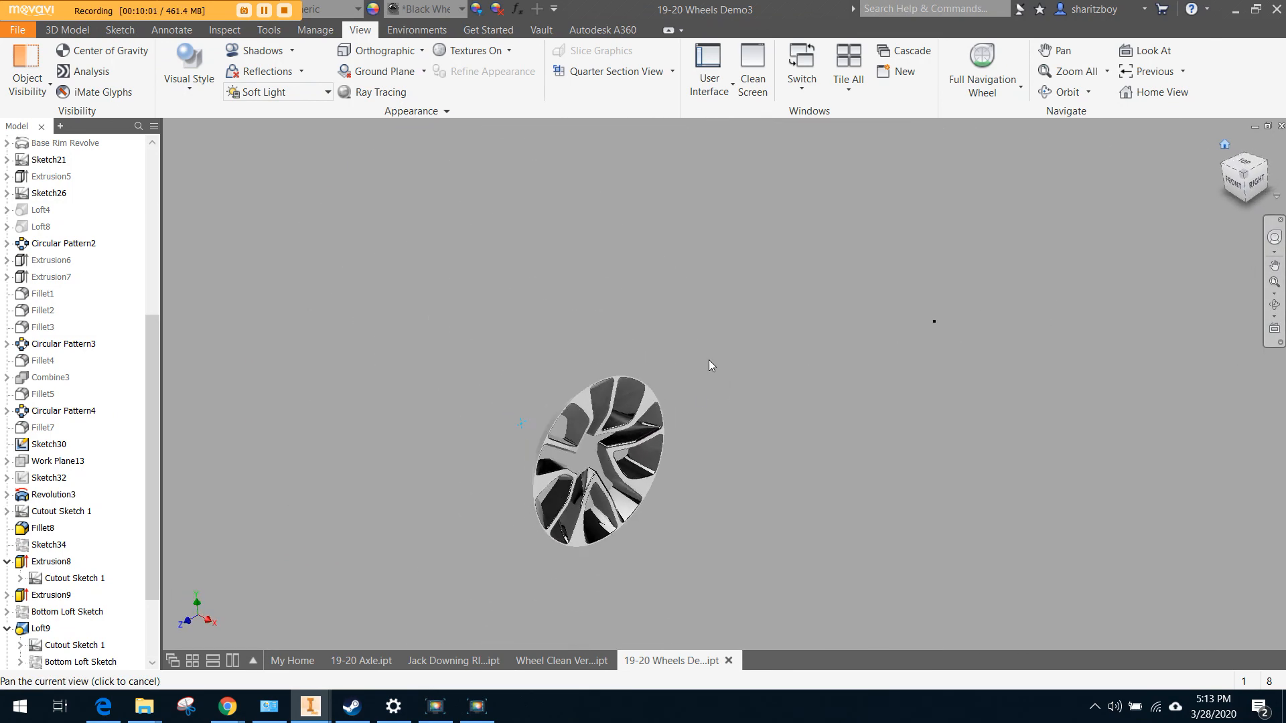
scroll(627, 450, "down", 5)
scroll(628, 450, "up", 5)
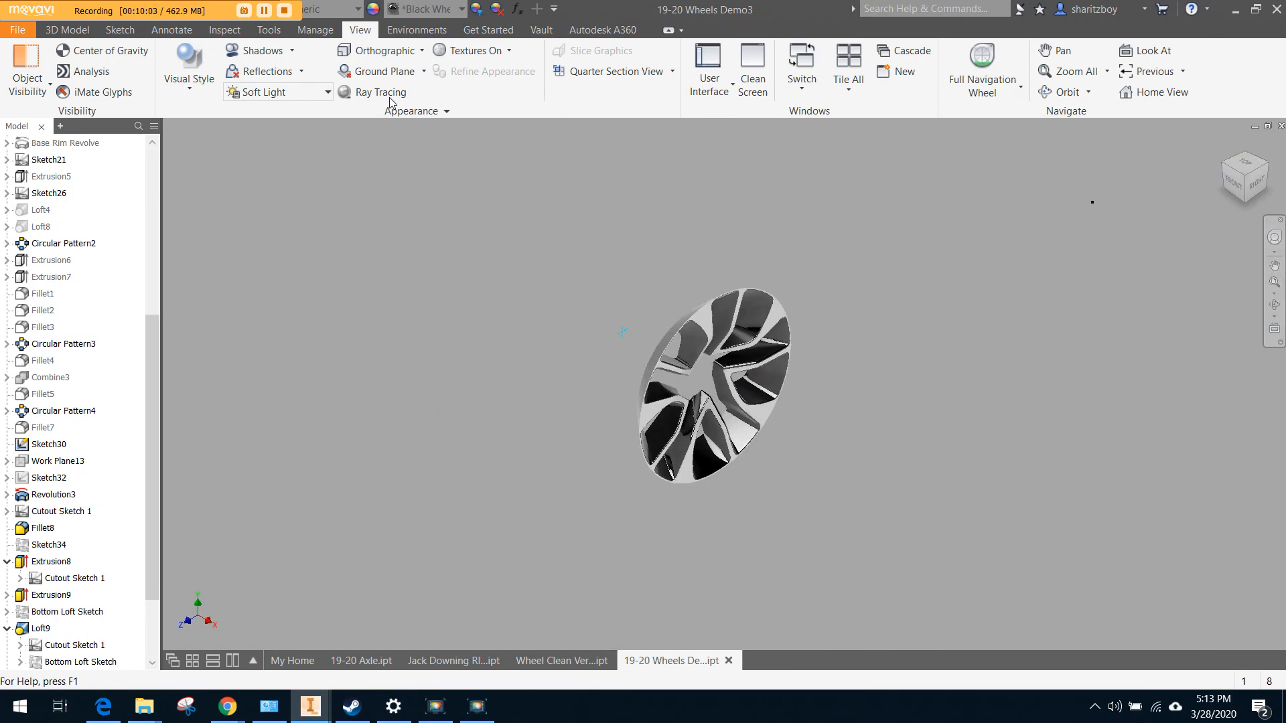